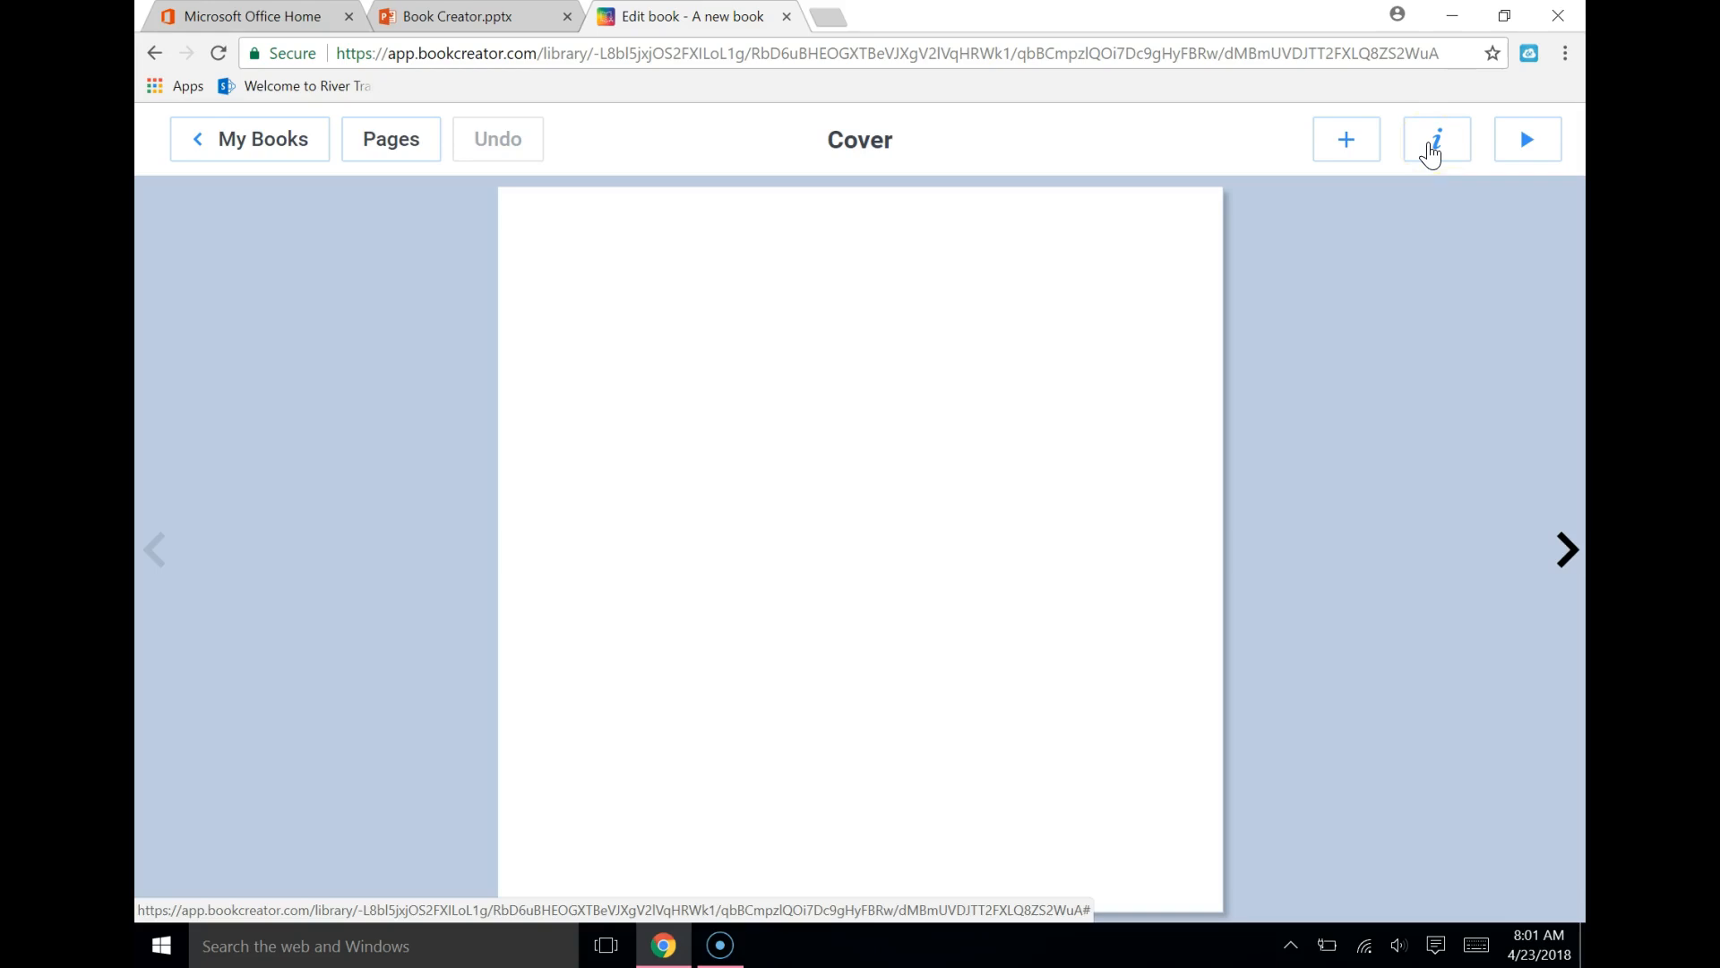
Set the cover page background to the red-orange burst pattern with light radiating lines
left_click(1348, 144)
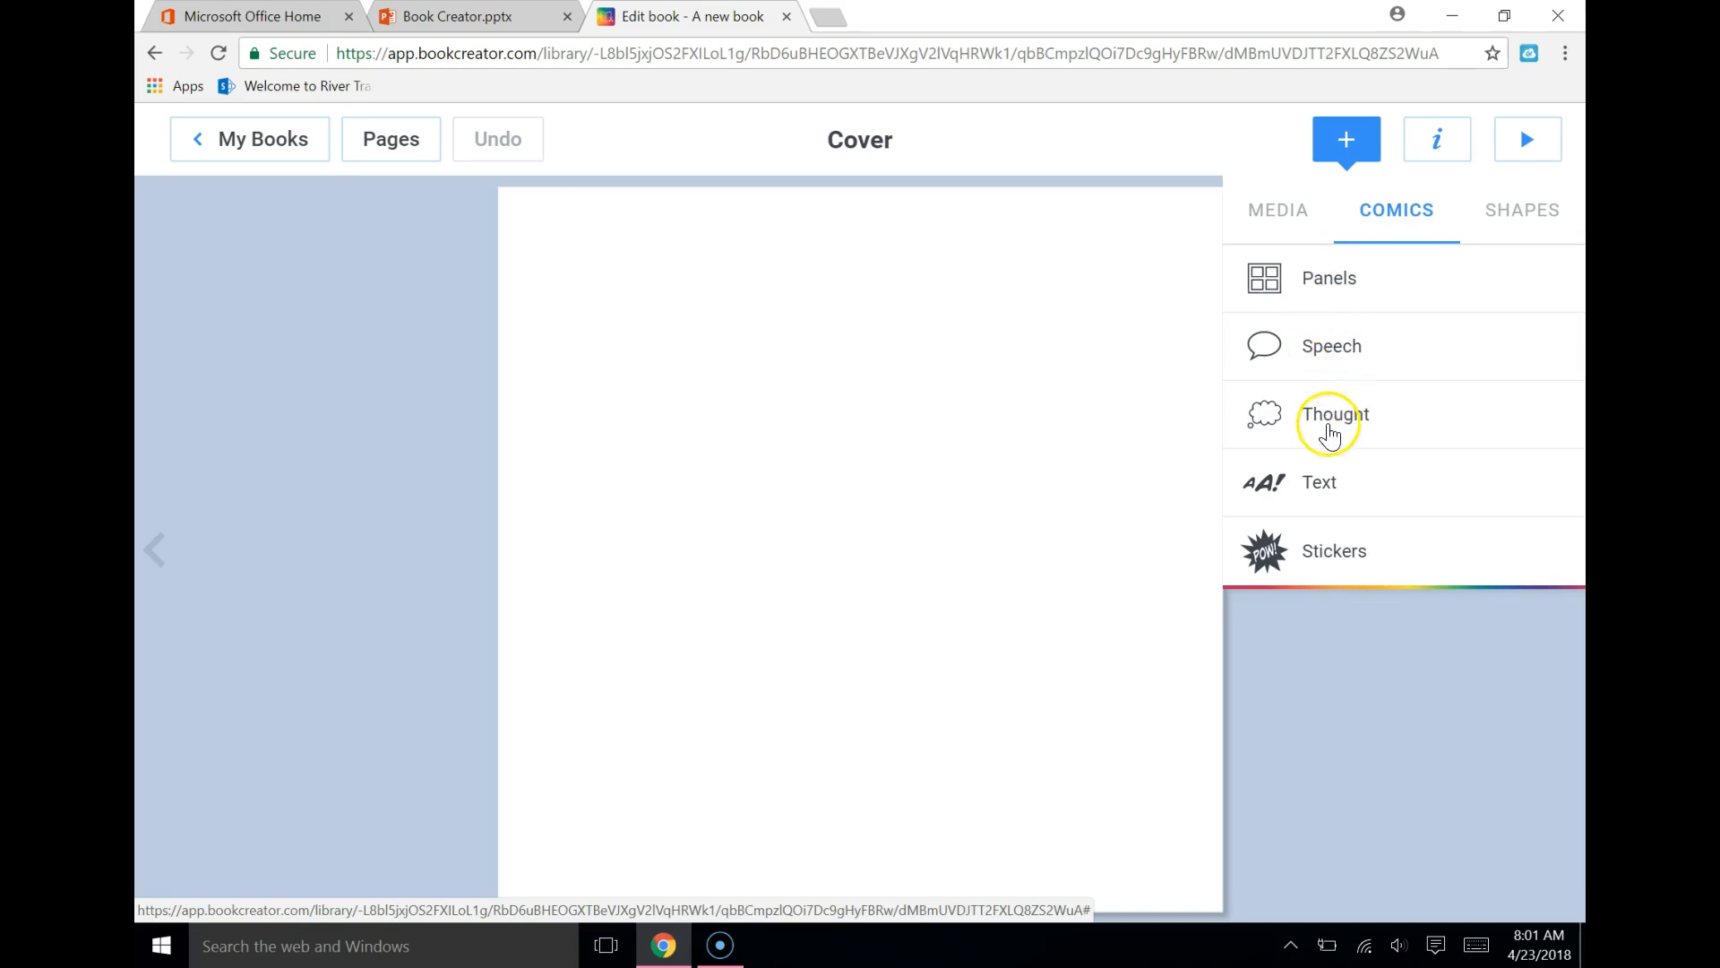
left_click(1093, 504)
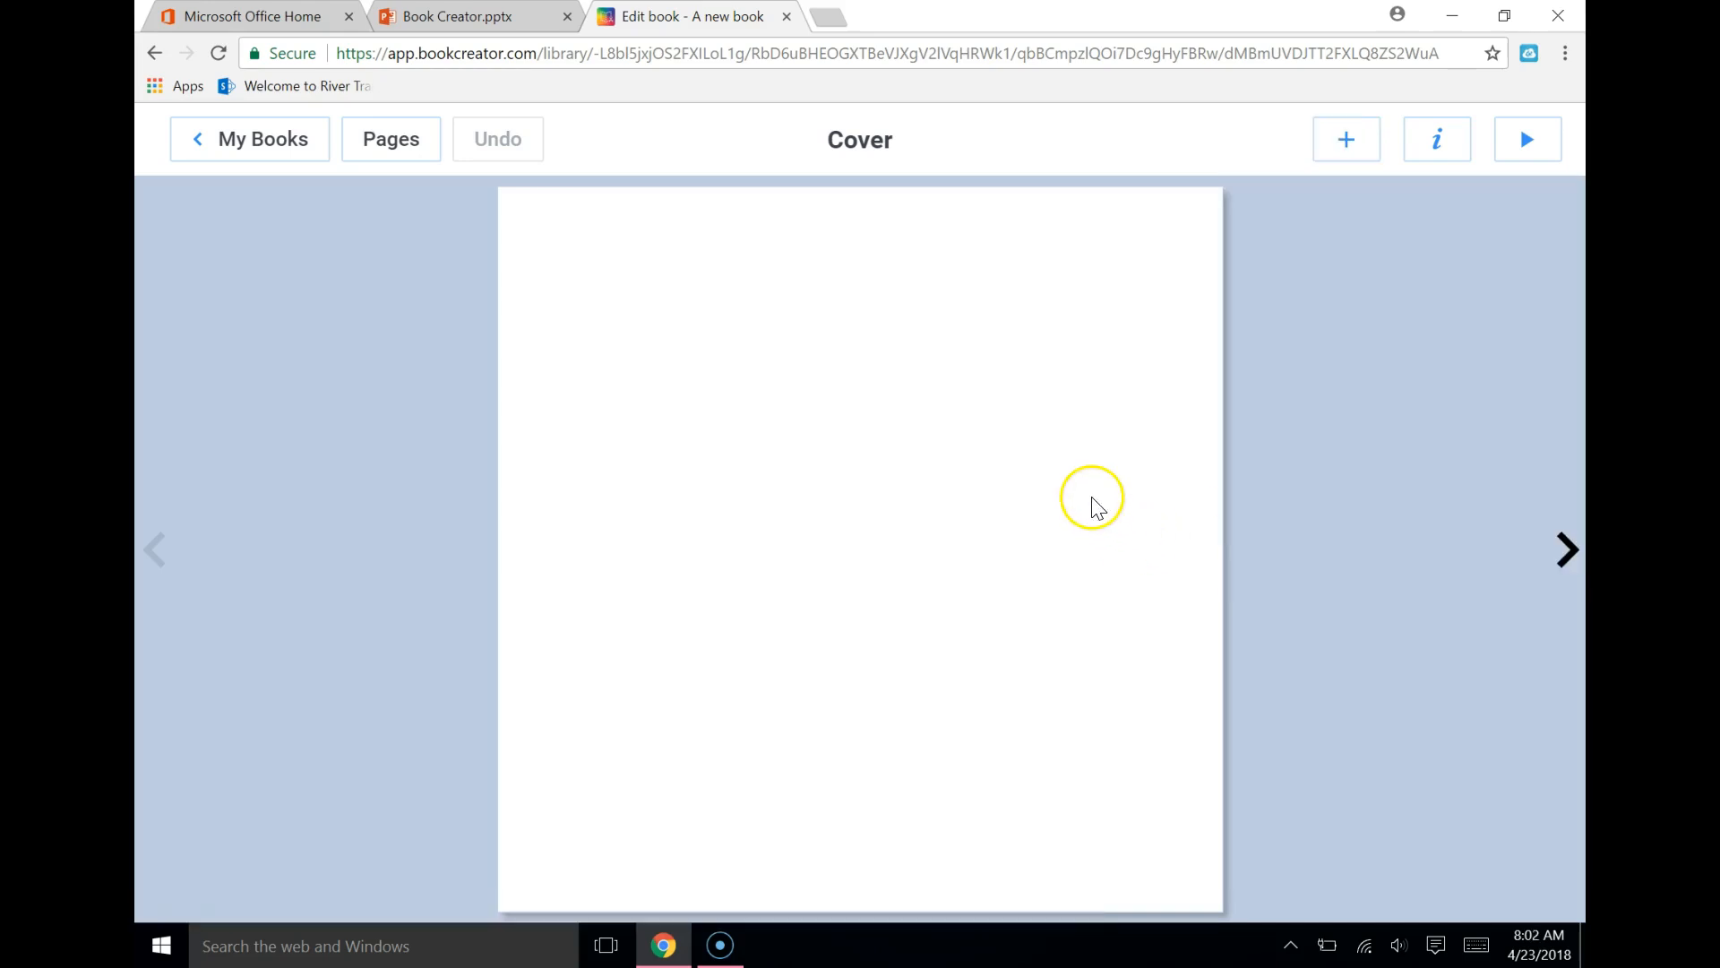
left_click(1434, 143)
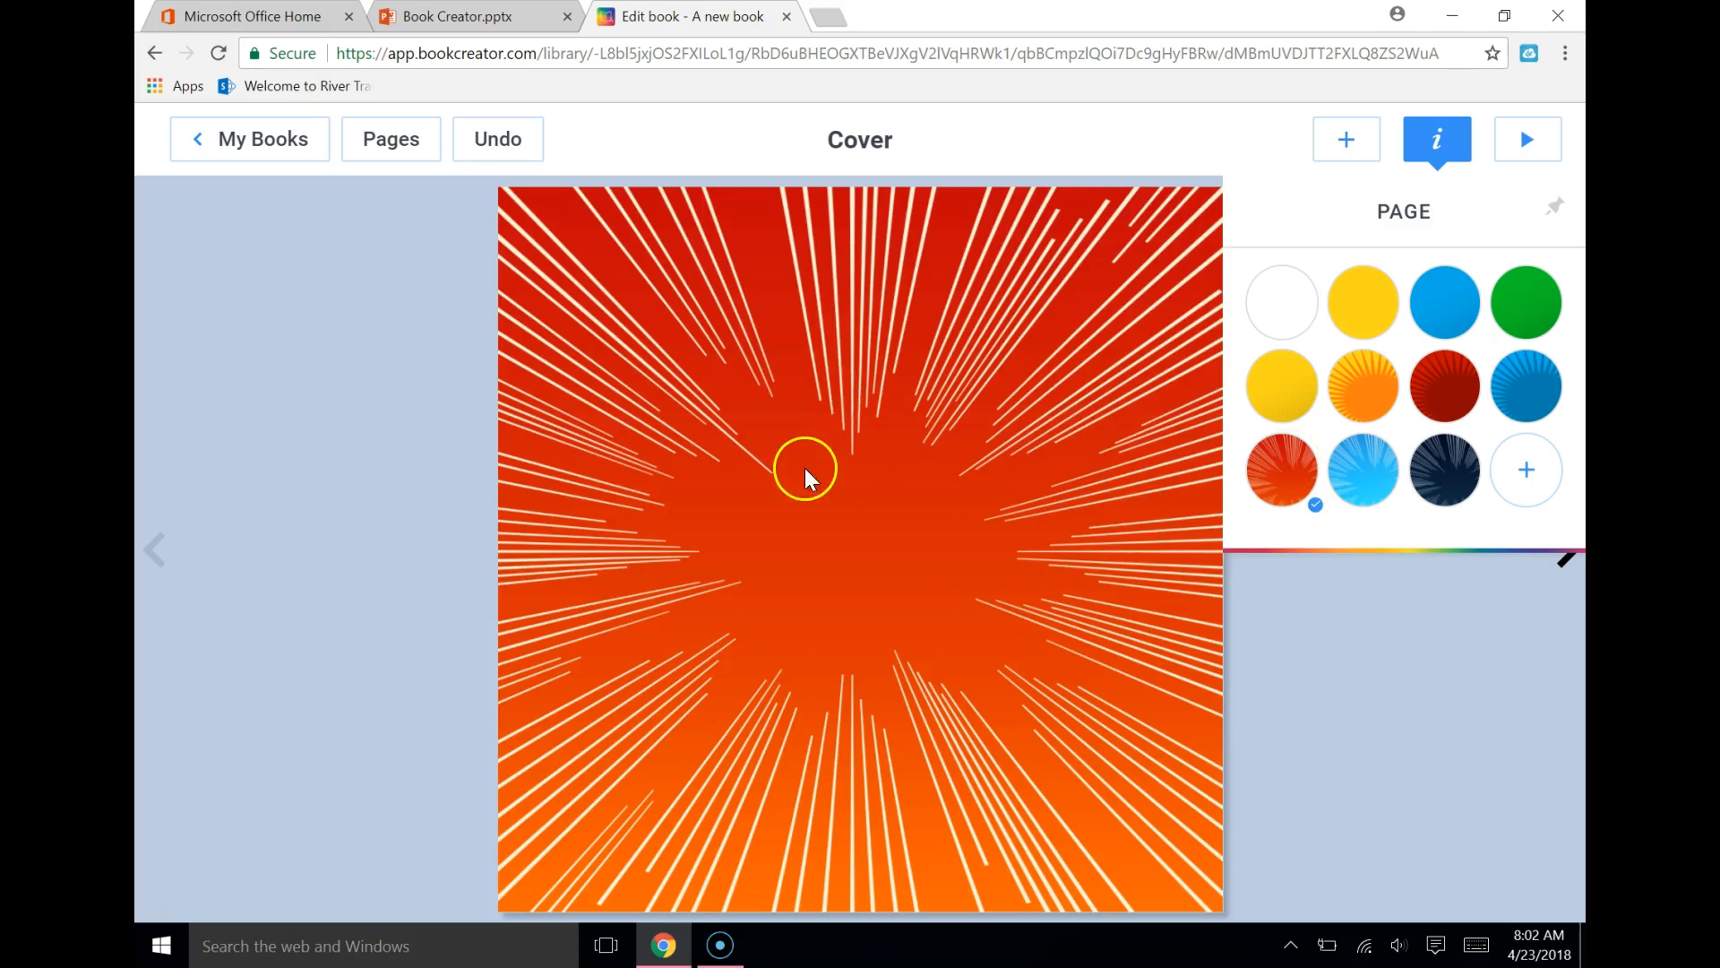
left_click(1540, 466)
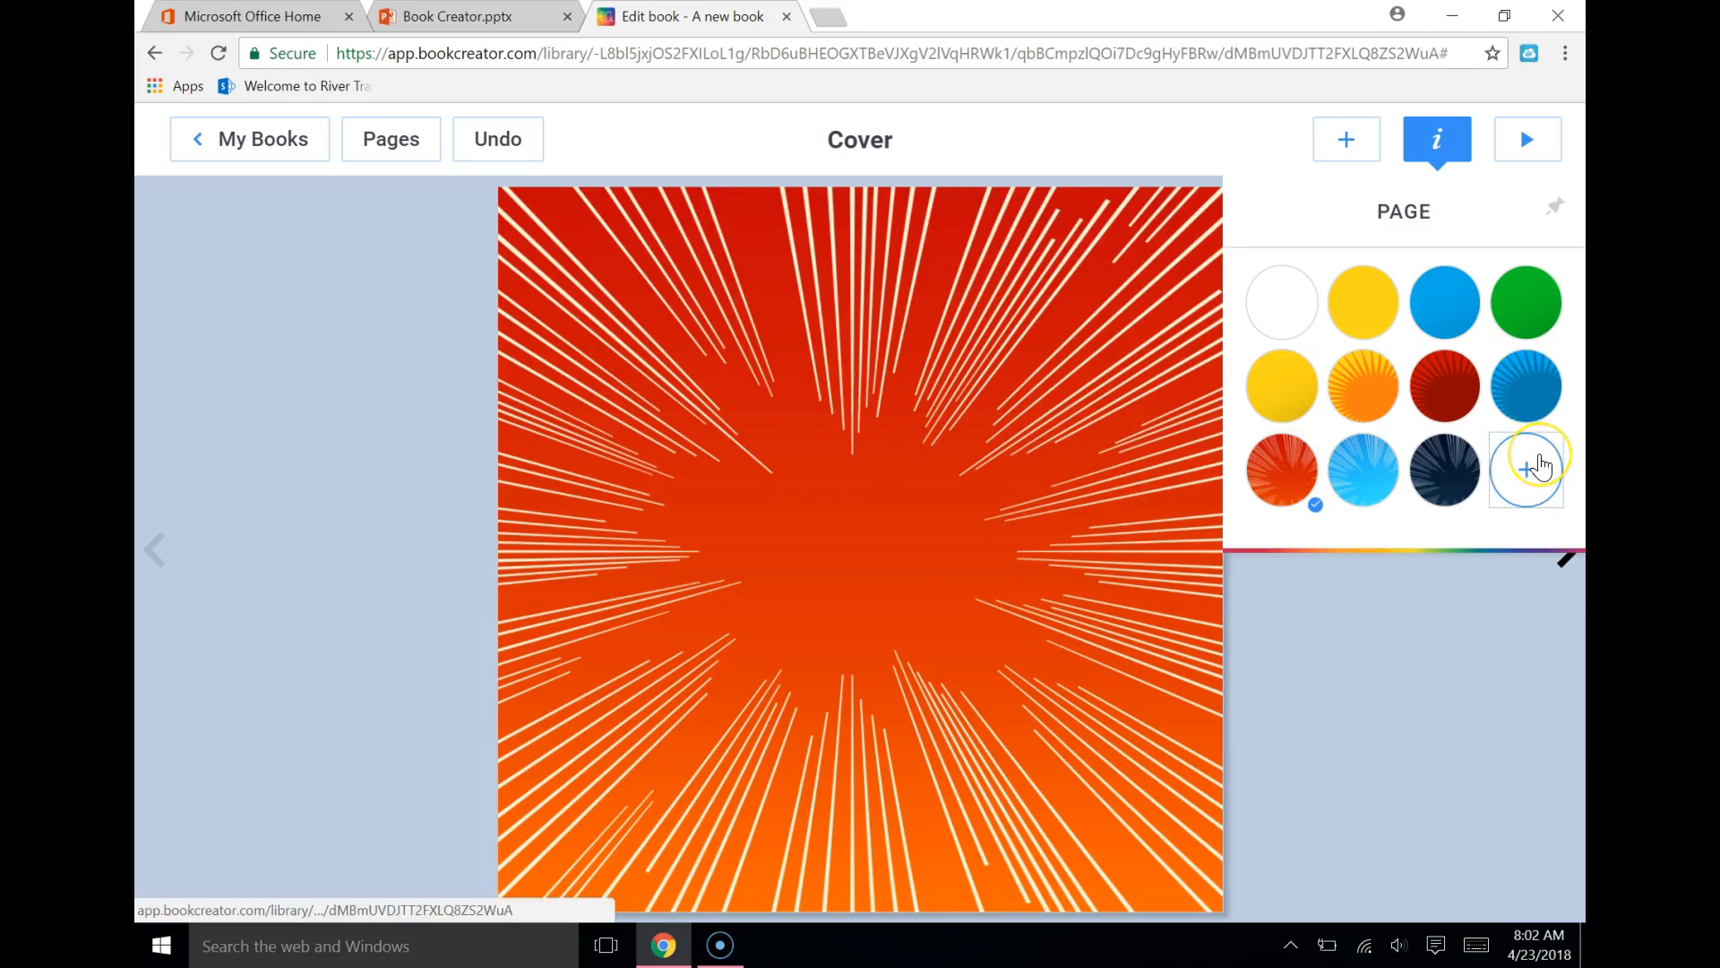
left_click(1537, 488)
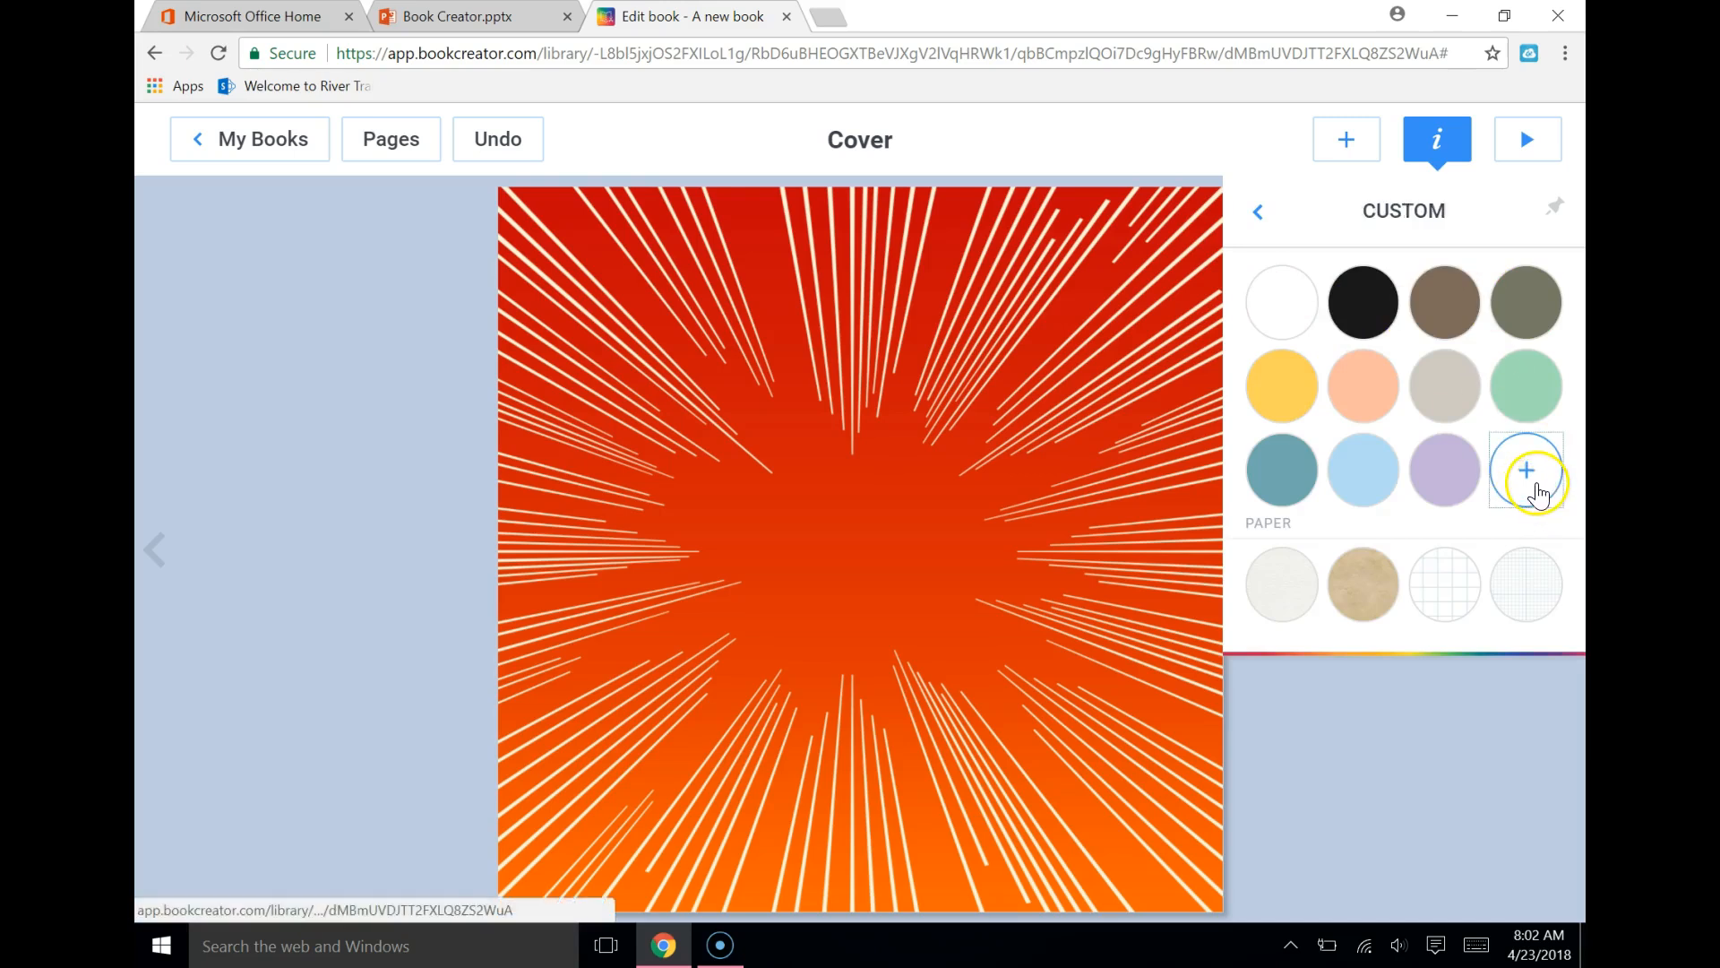
left_click(1257, 216)
left_click(1265, 220)
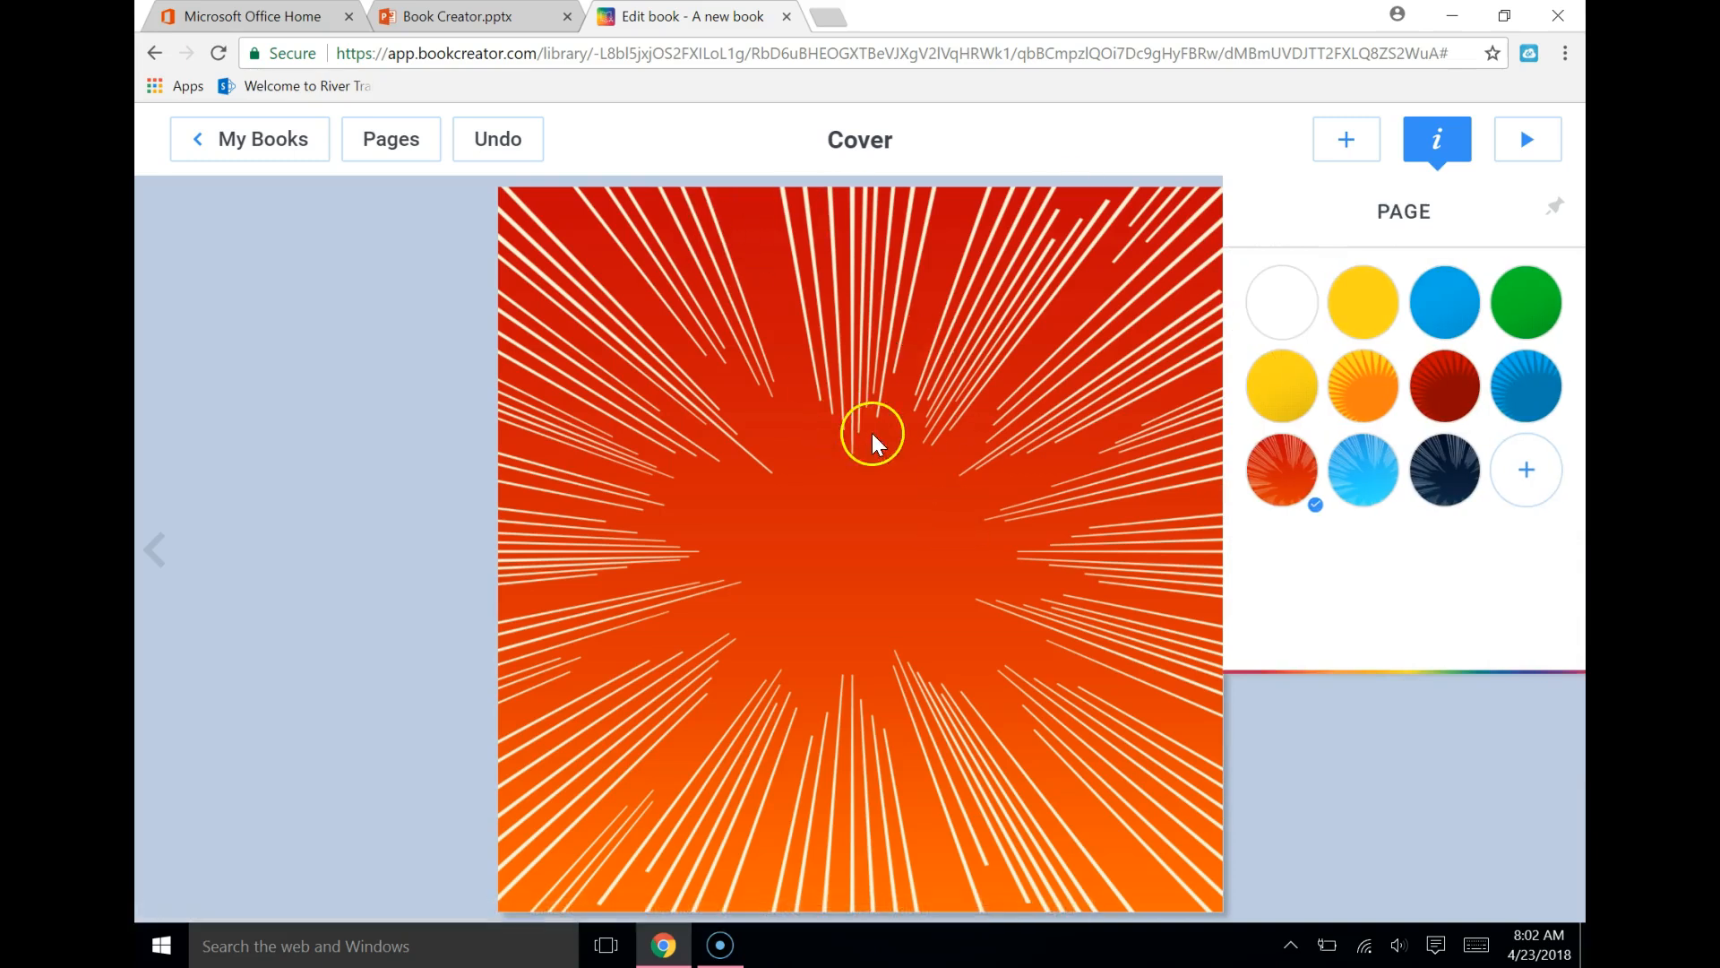
Add a speech bubble to the cover and move it slightly above the page's center
left_click(1348, 141)
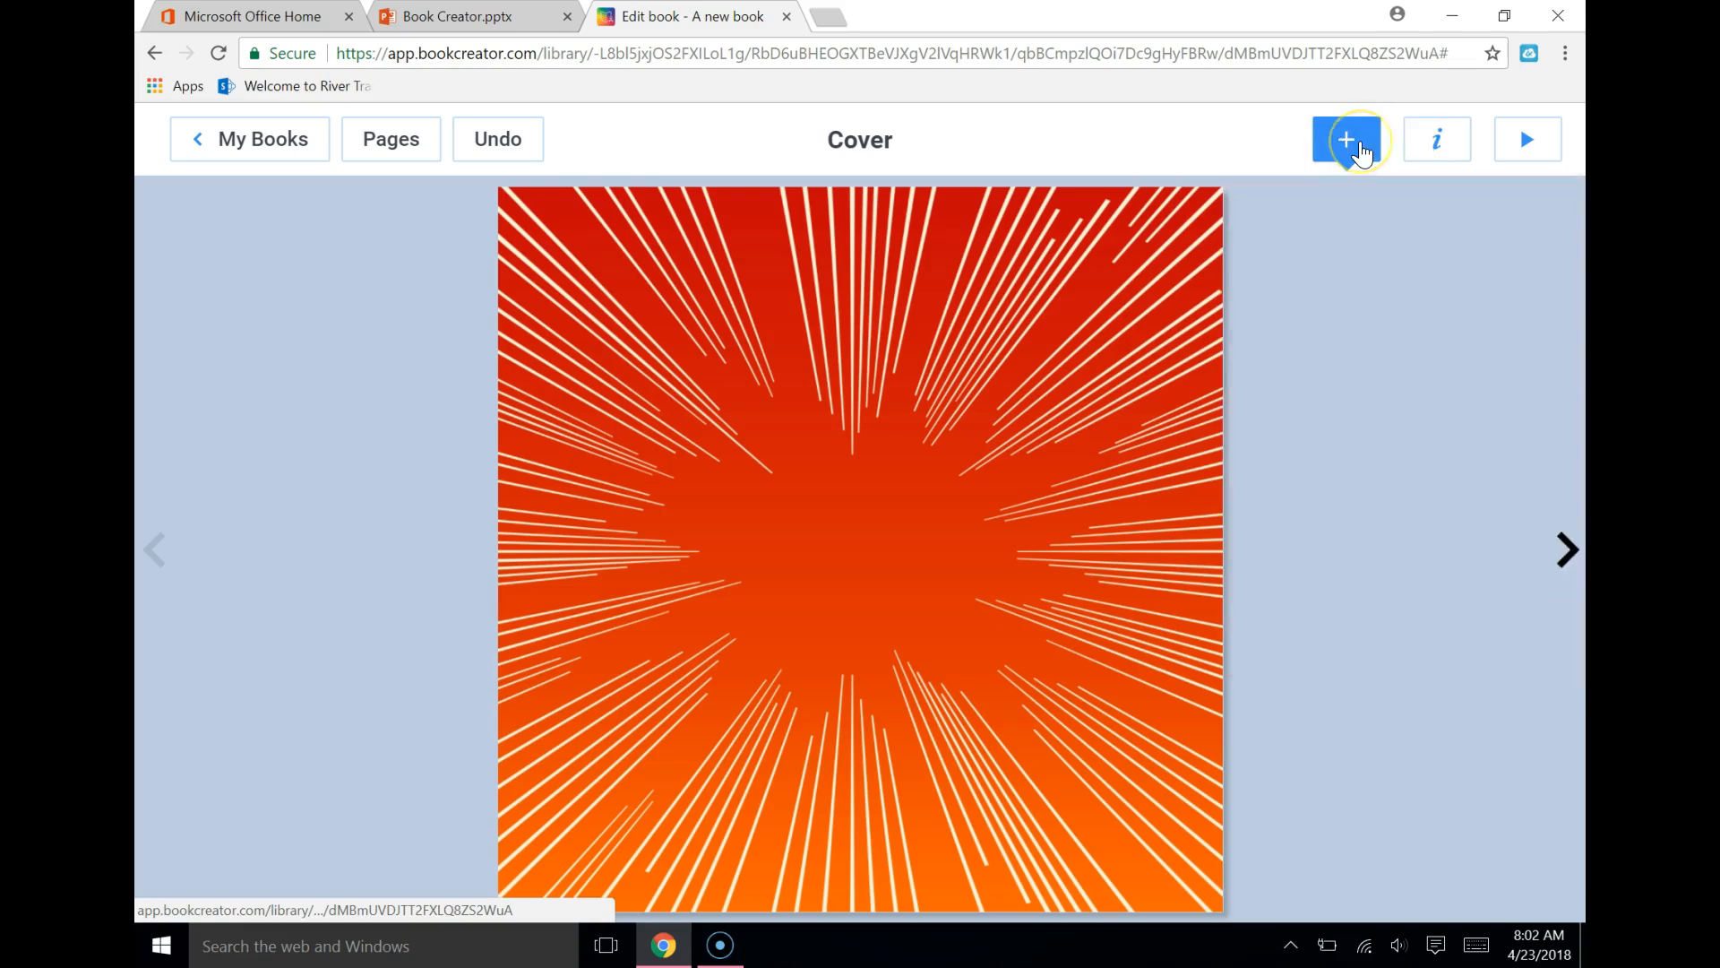
left_click(1337, 366)
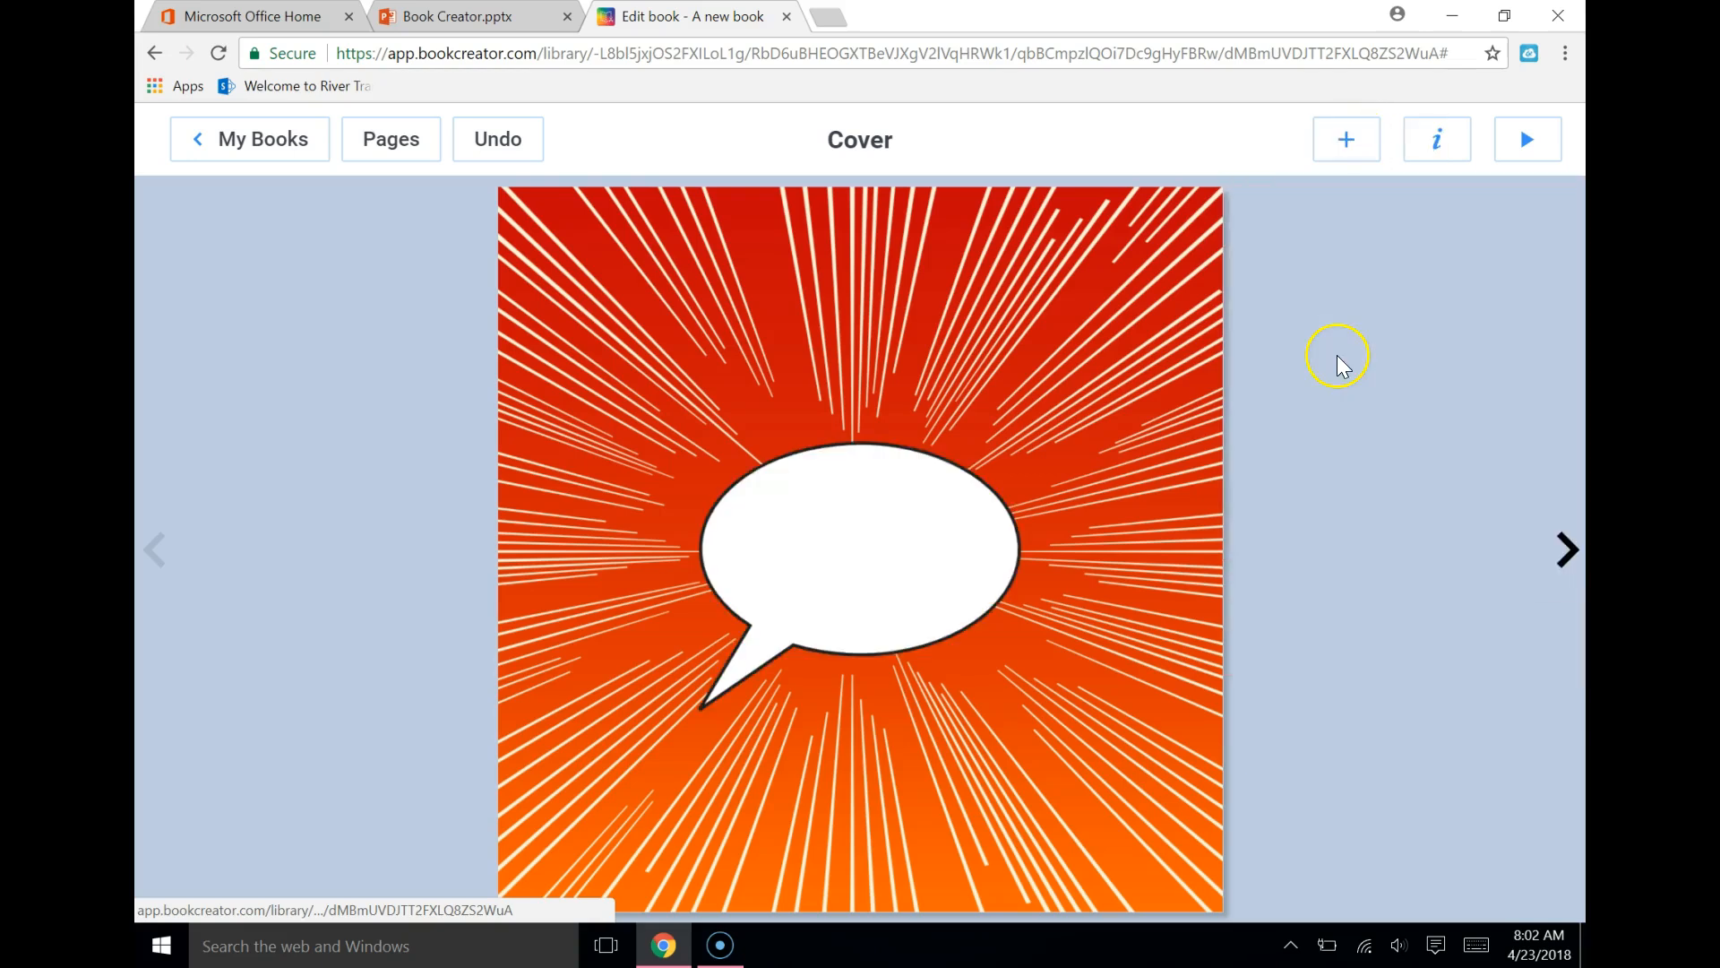
left_click_drag(872, 503, 894, 399)
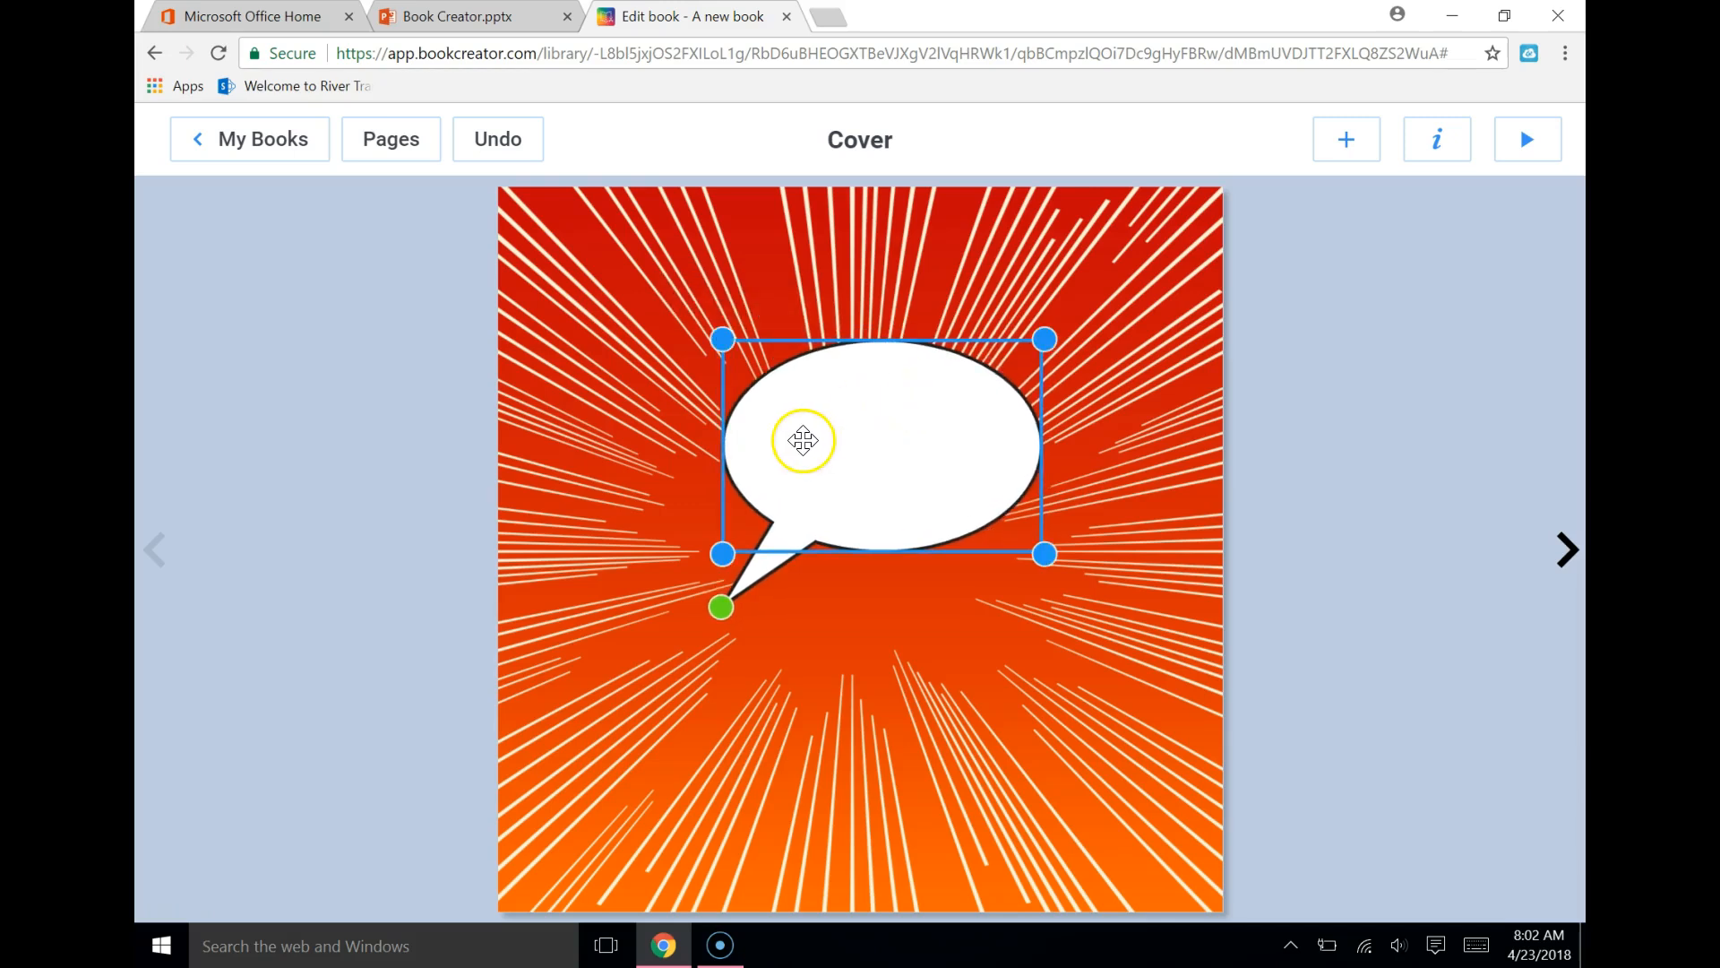
Add comic text in the Title style reading "The Three Little Pigs" to the cover
left_click(1346, 142)
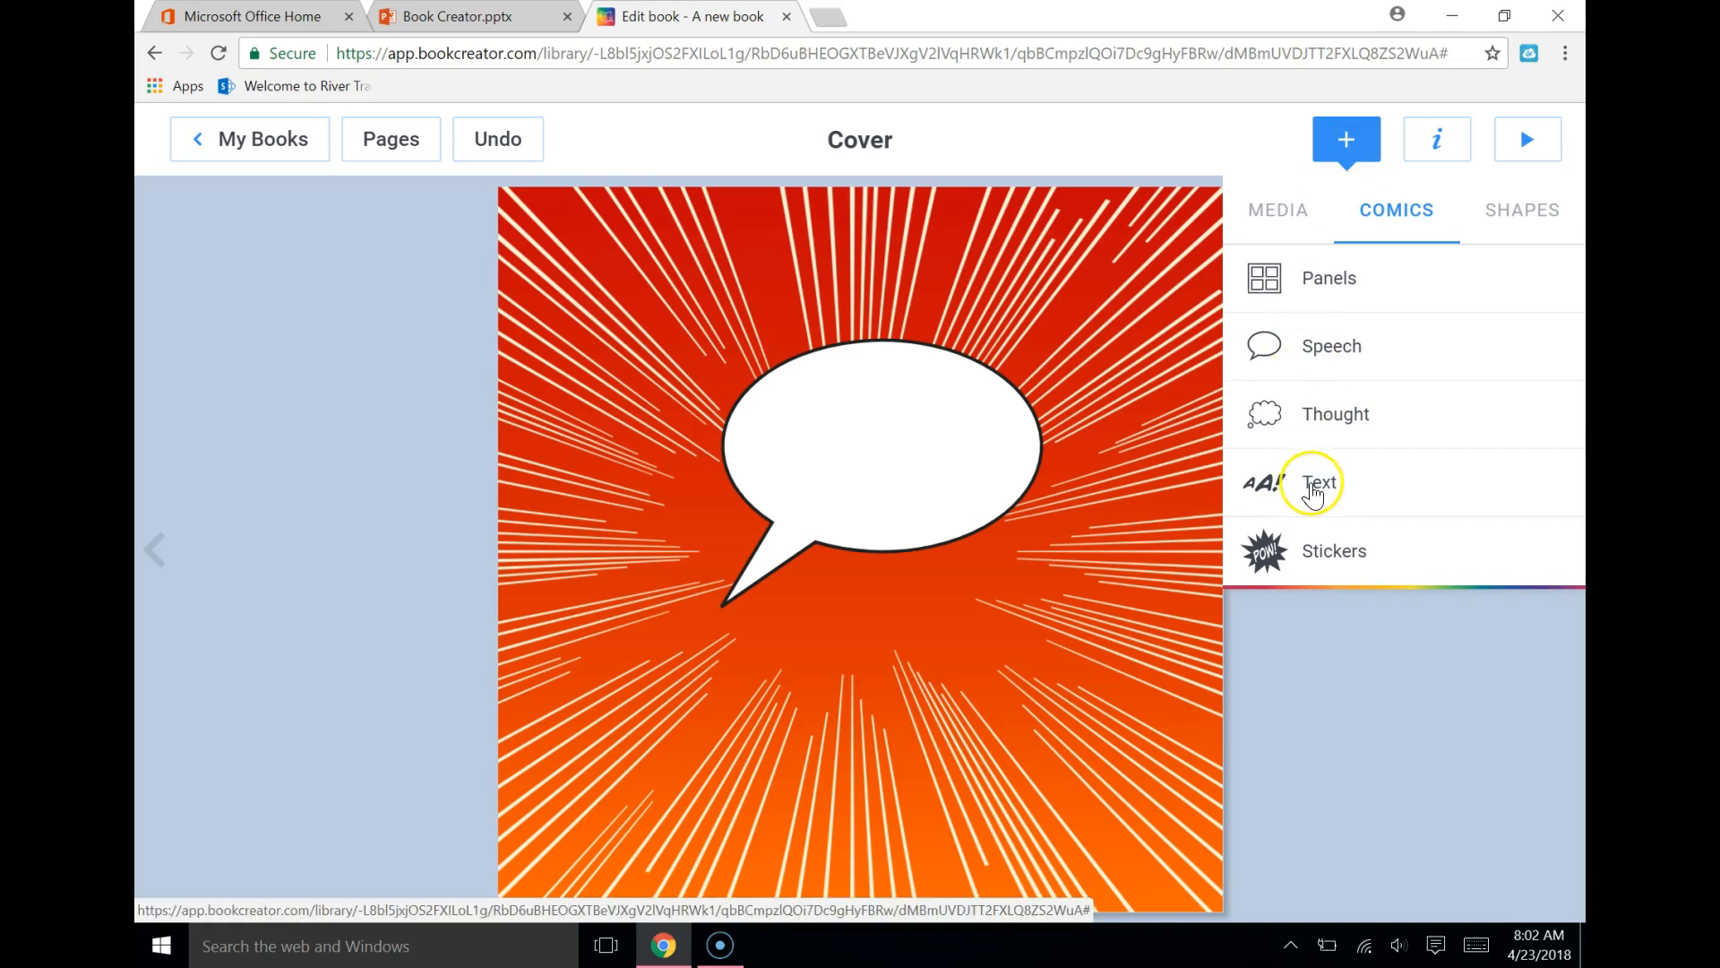
left_click(1312, 491)
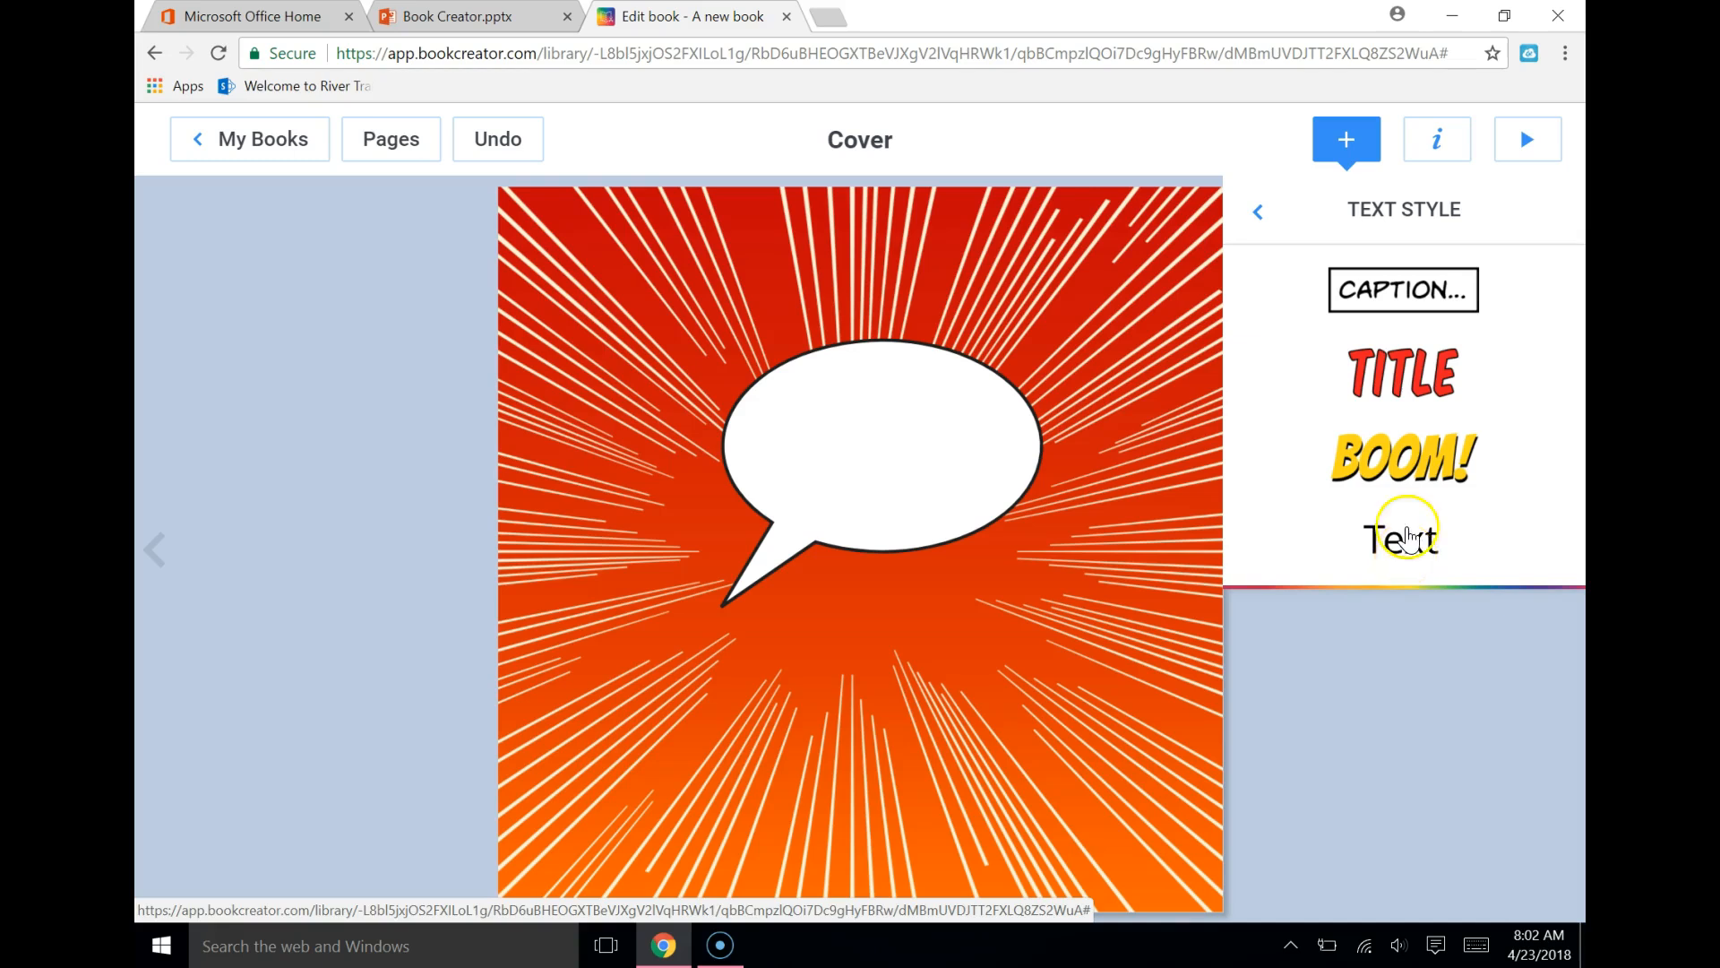
left_click(1412, 380)
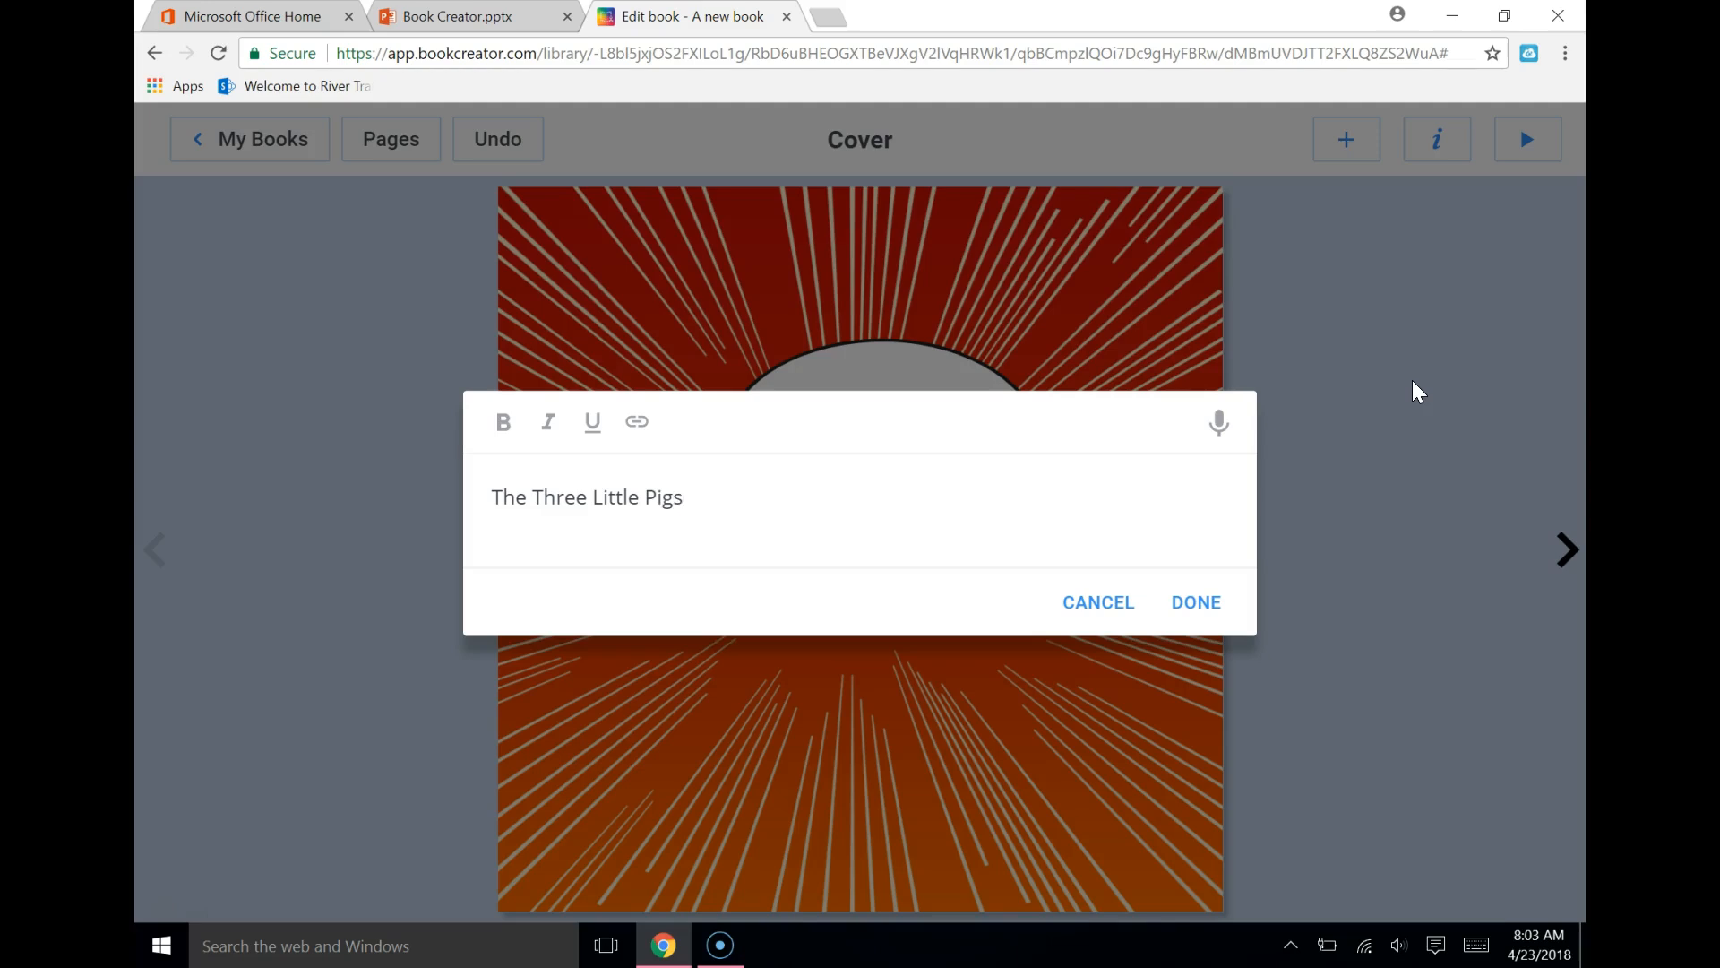
left_click(1192, 602)
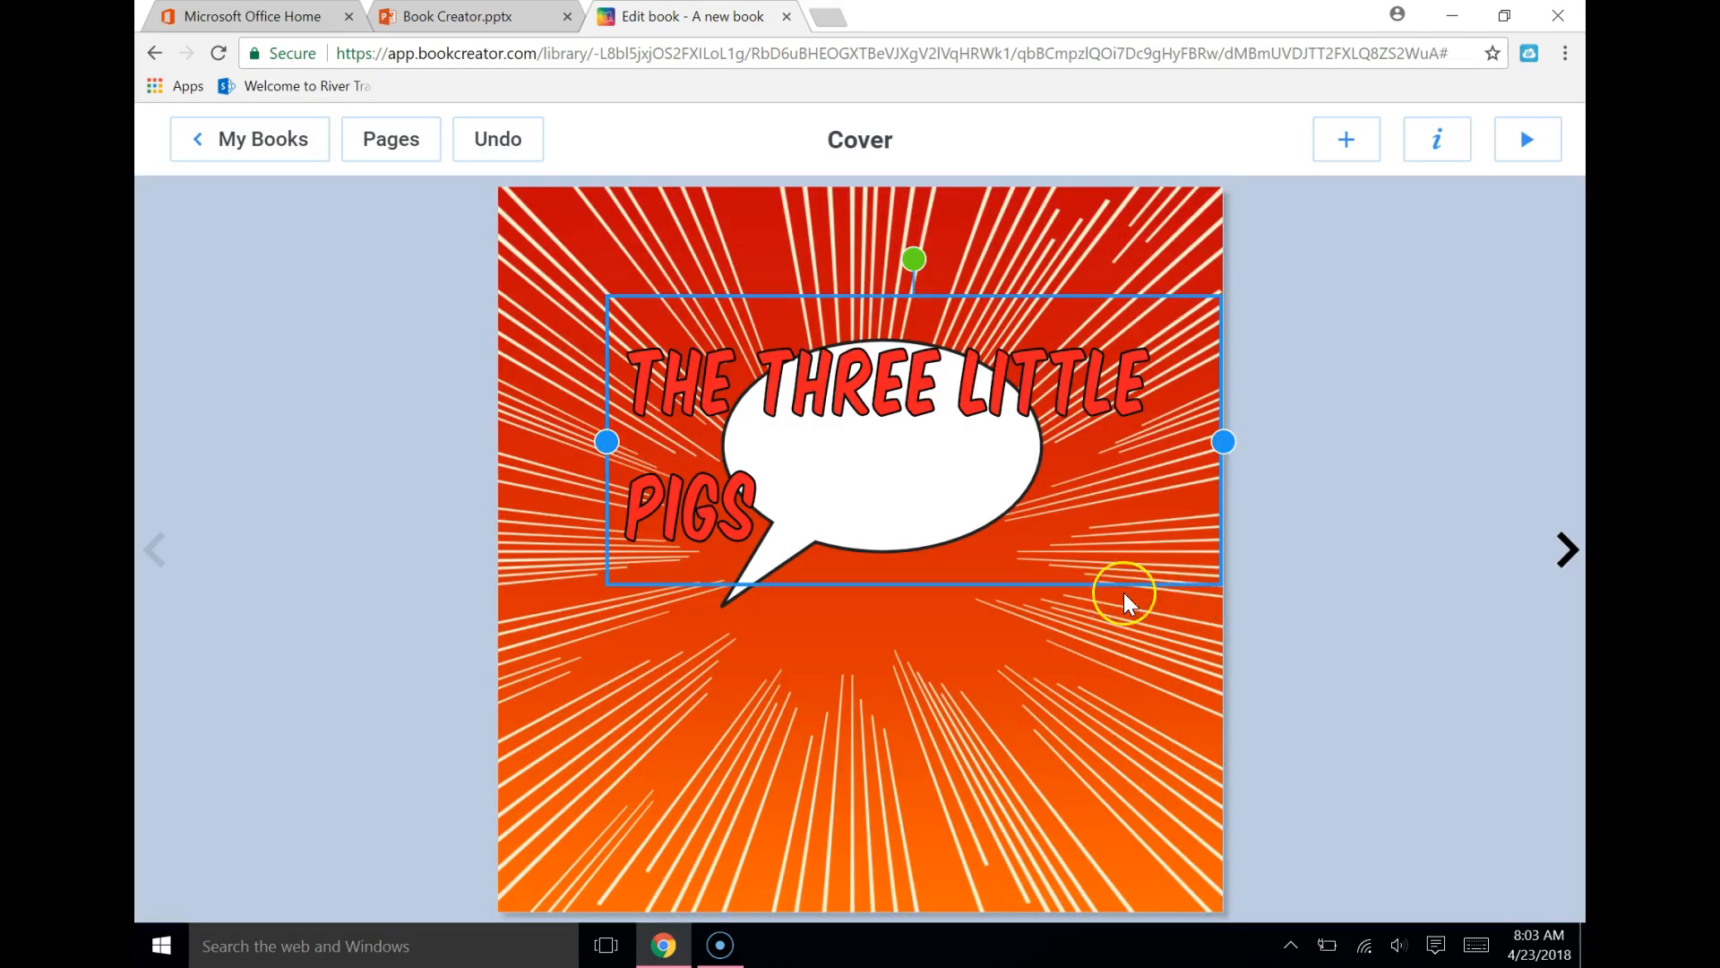
Widen the title's text box to span the cover's width and set its text size to 51
left_click_drag(607, 442, 480, 434)
left_click_drag(883, 404, 879, 478)
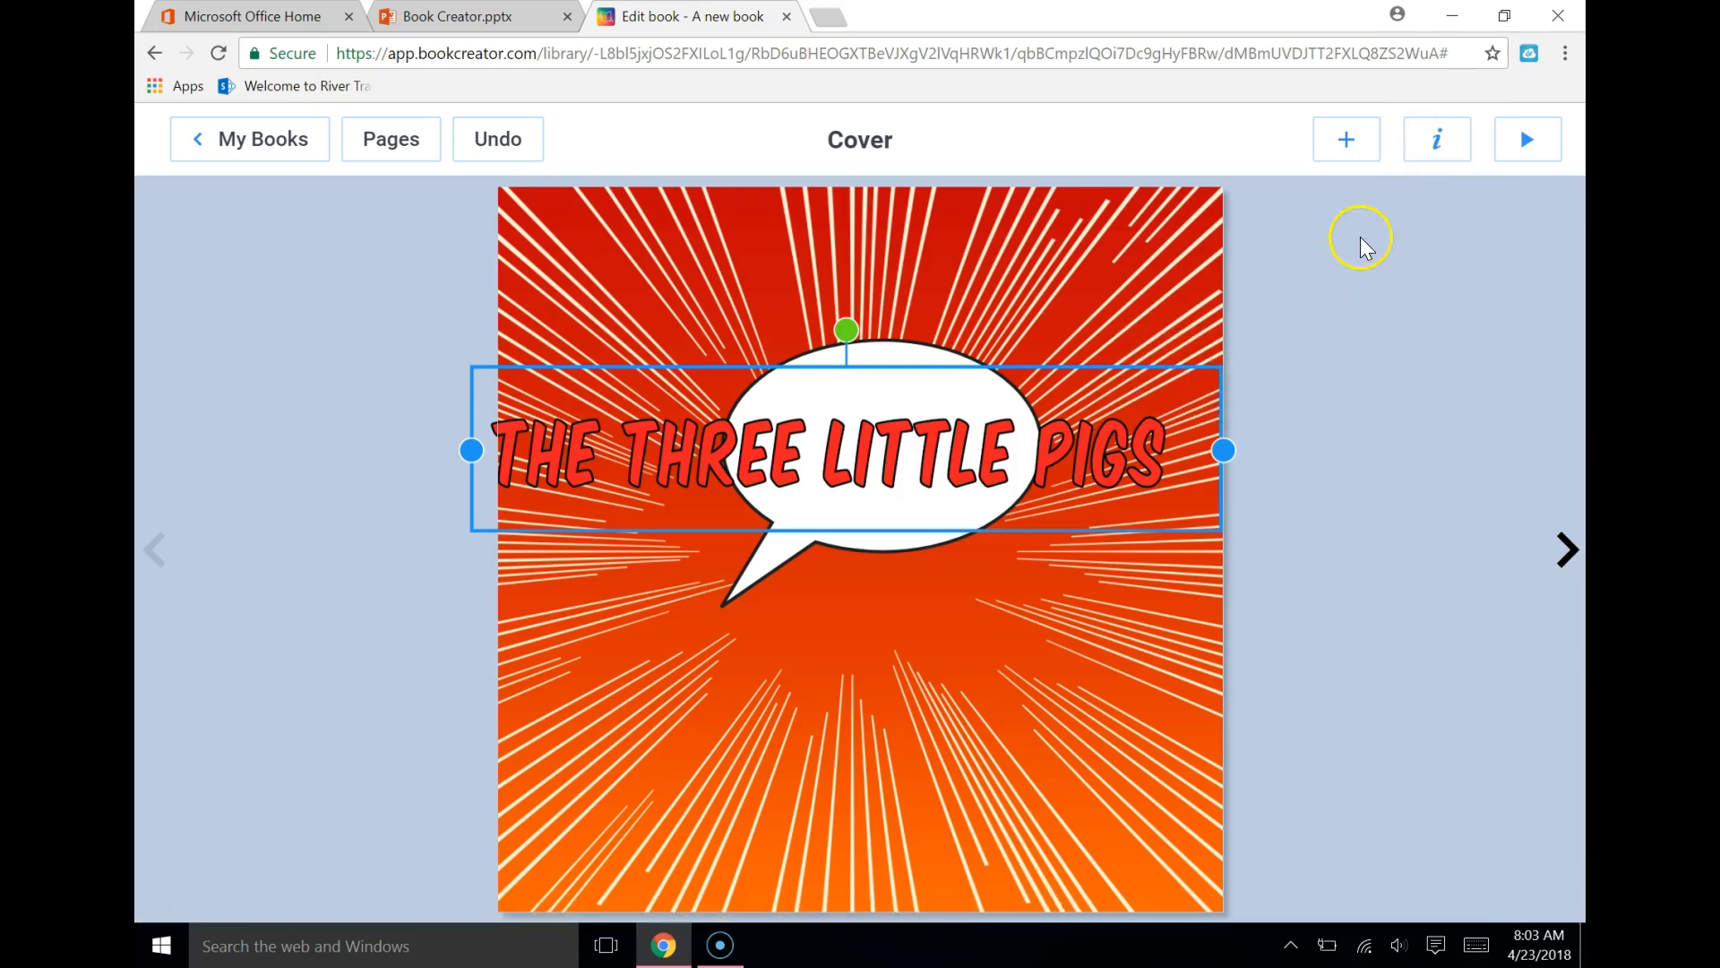
left_click(1438, 142)
left_click_drag(1369, 305, 1337, 334)
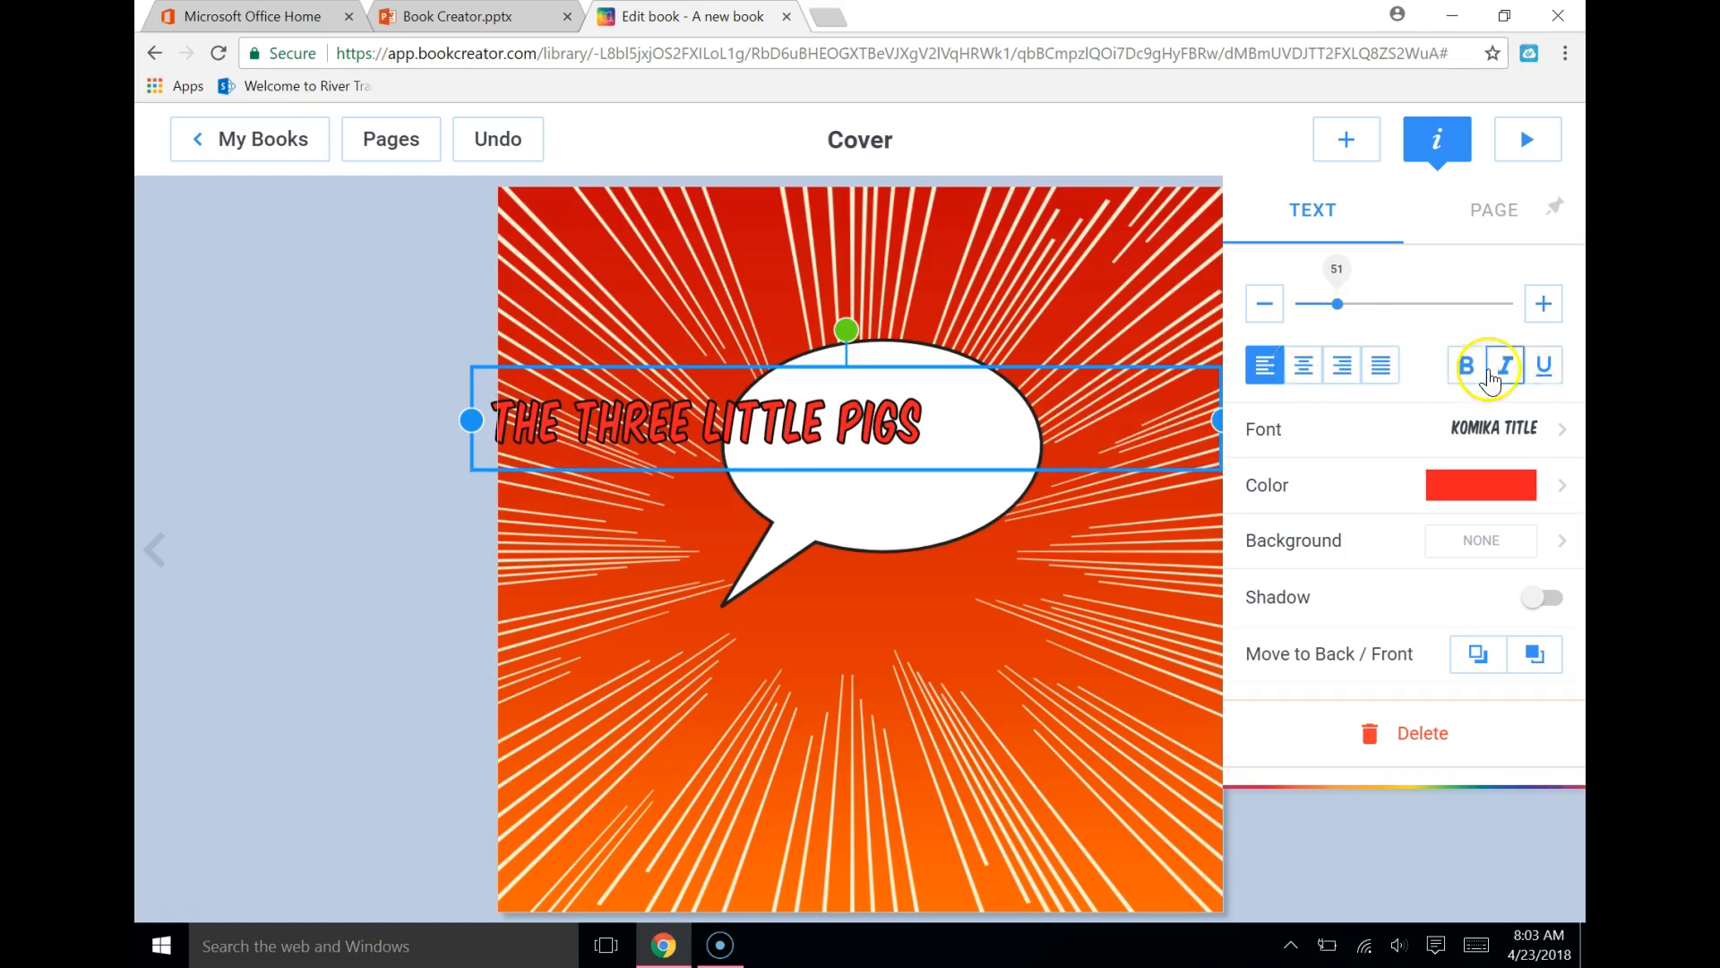
Set the title's font to Permanent Marker and its text color to yellow
left_click(1531, 453)
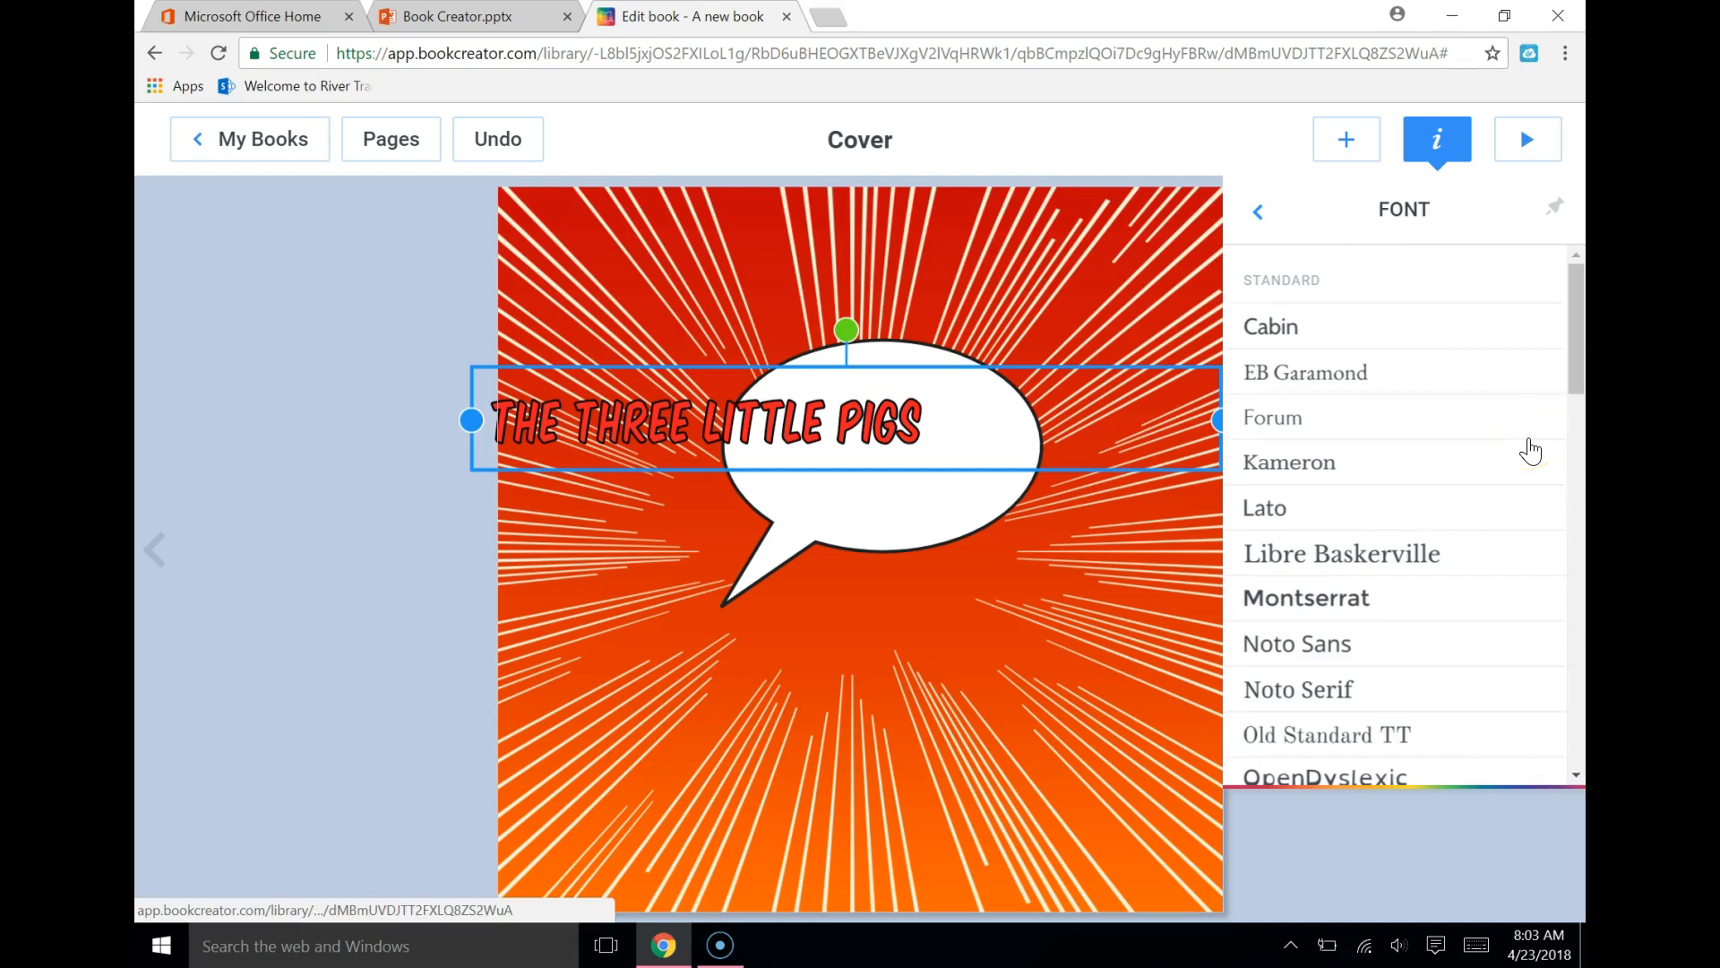
left_click_drag(1574, 353, 1574, 718)
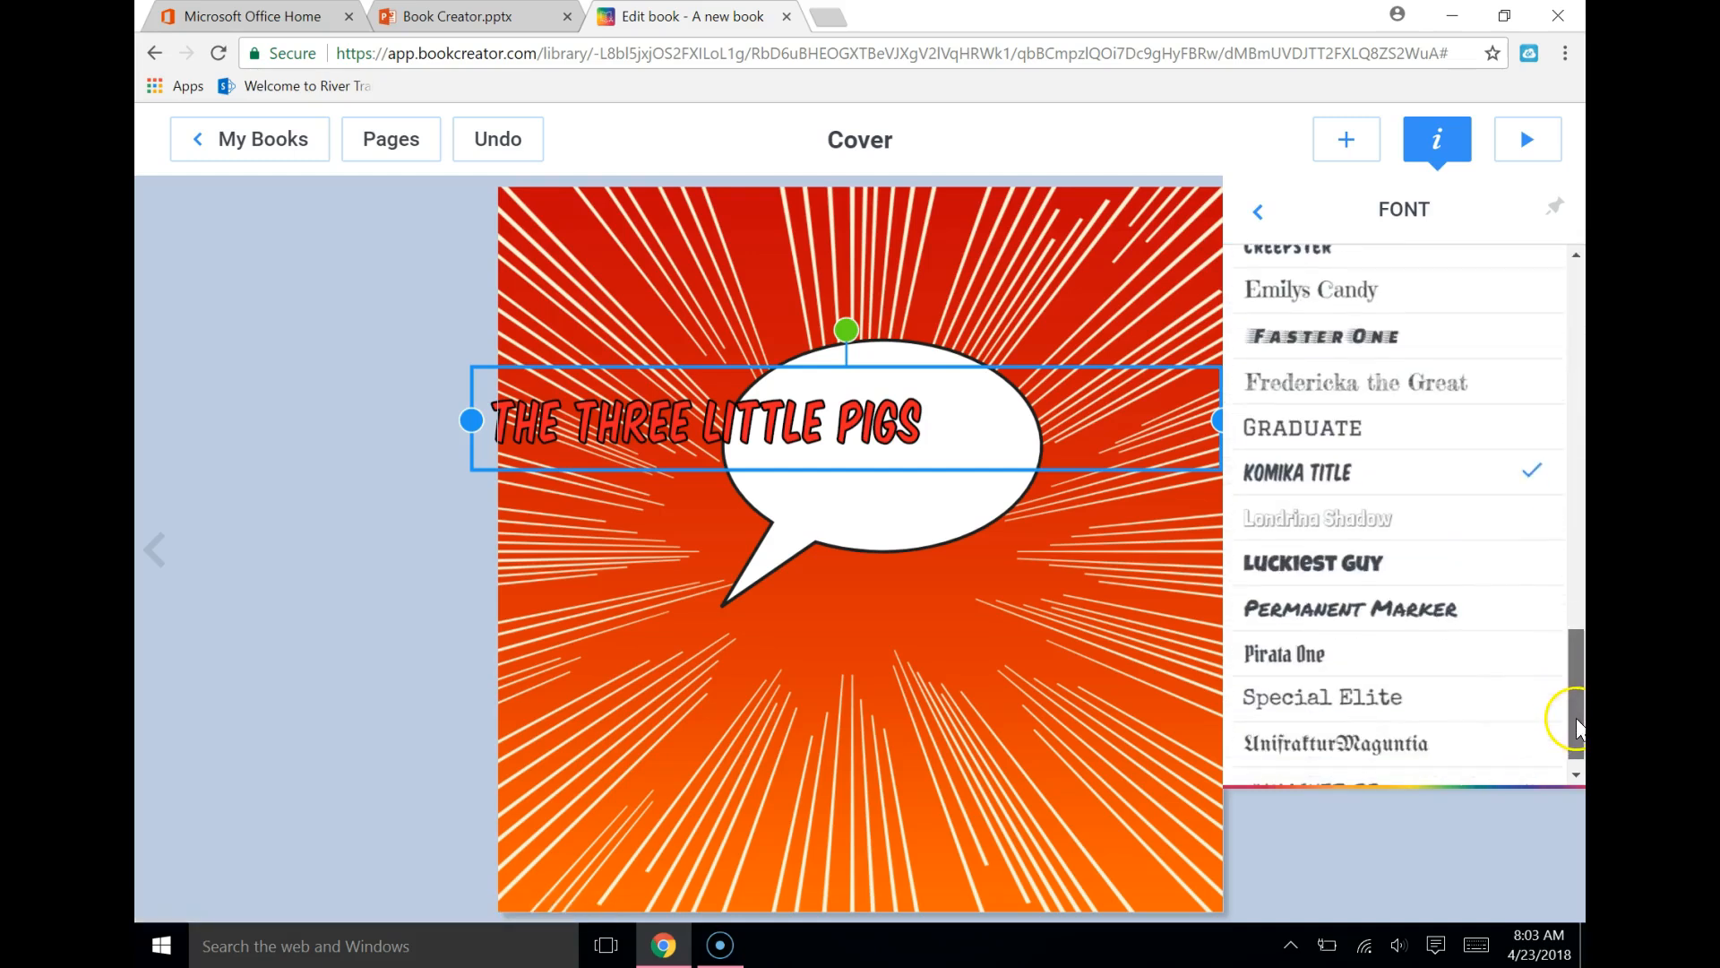
left_click(1392, 617)
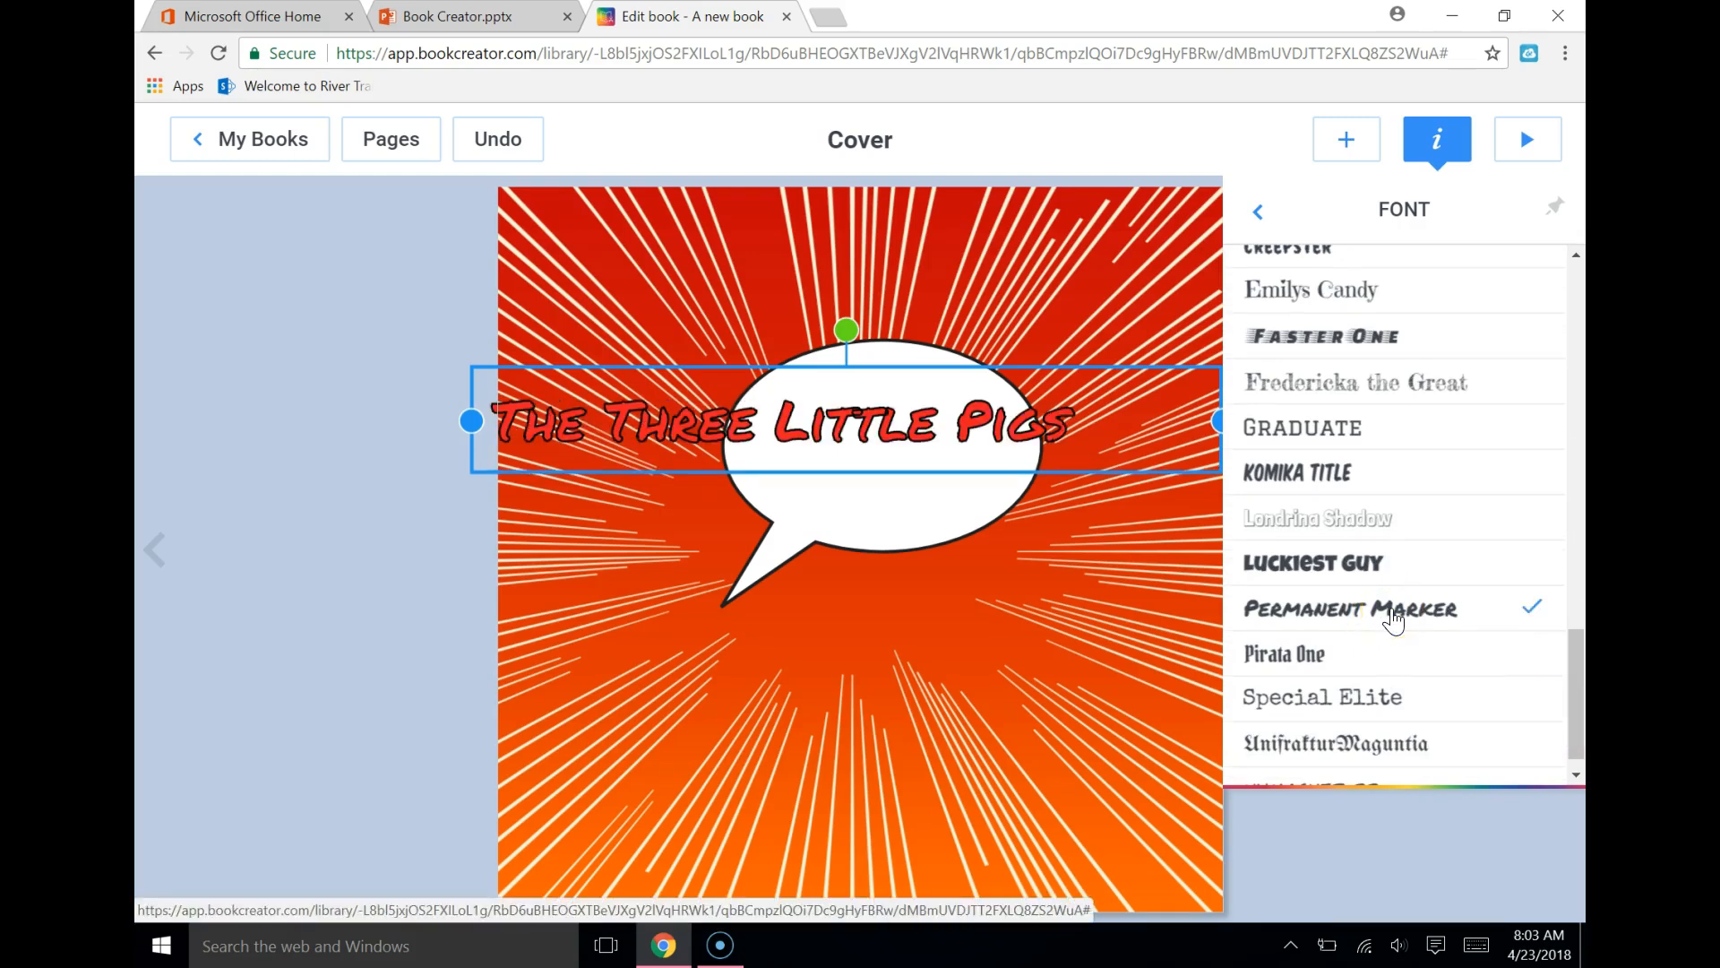
left_click(1259, 211)
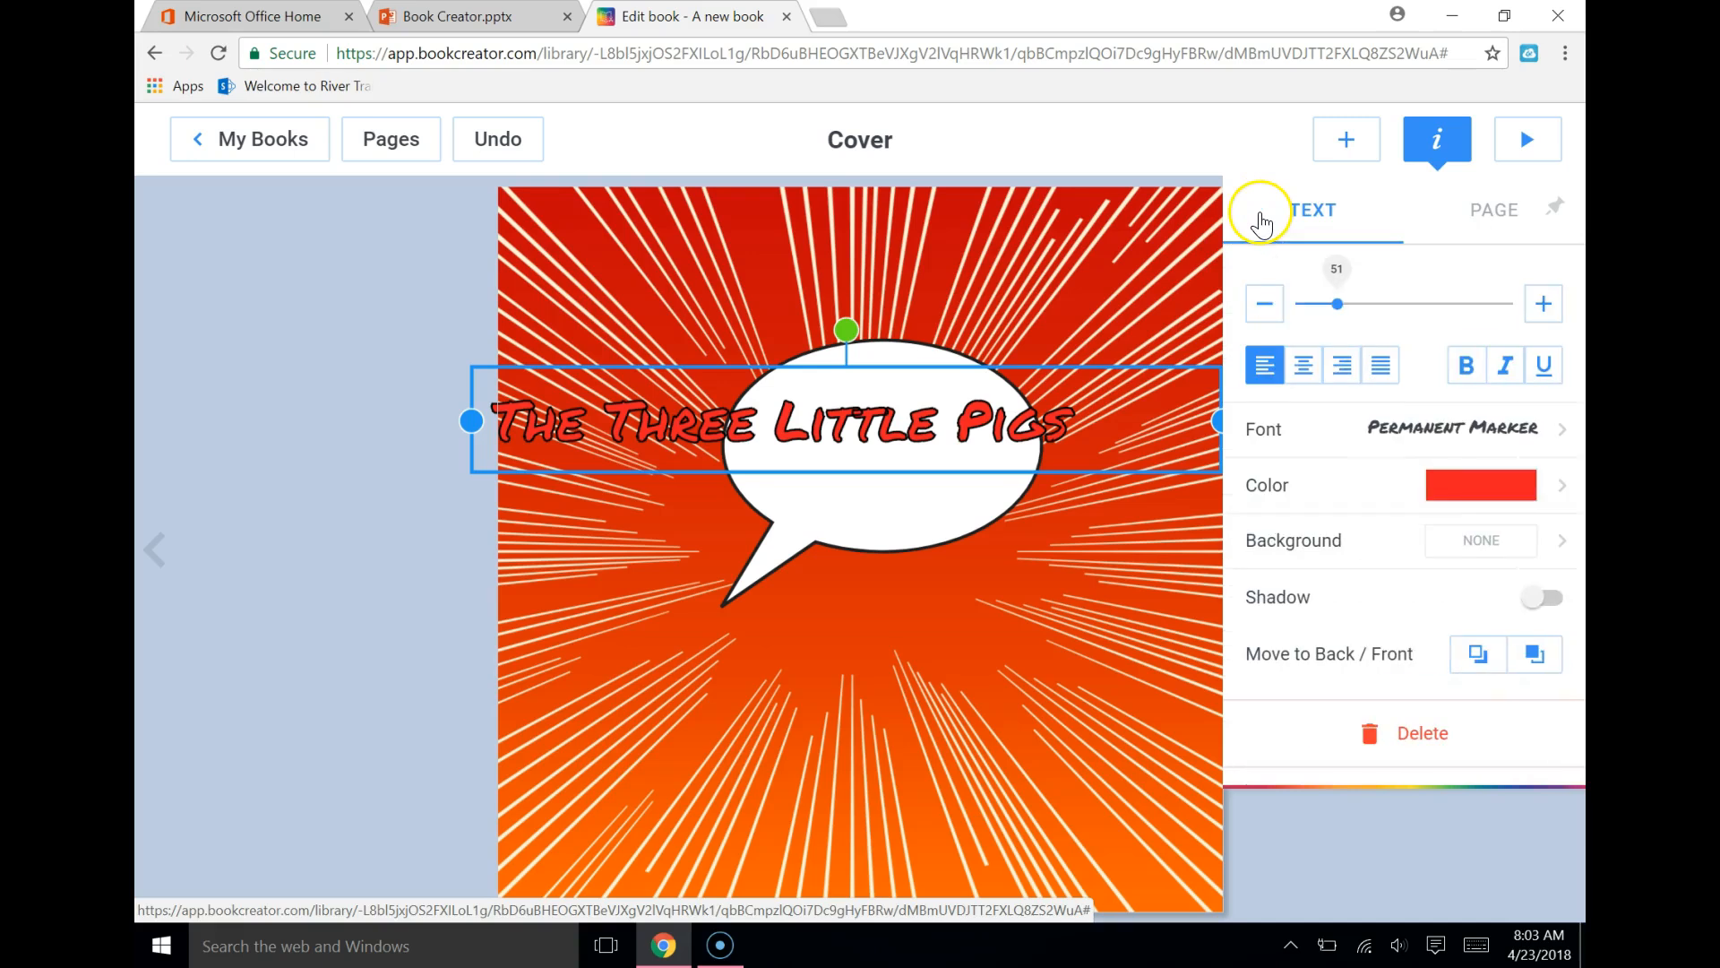
left_click(1505, 488)
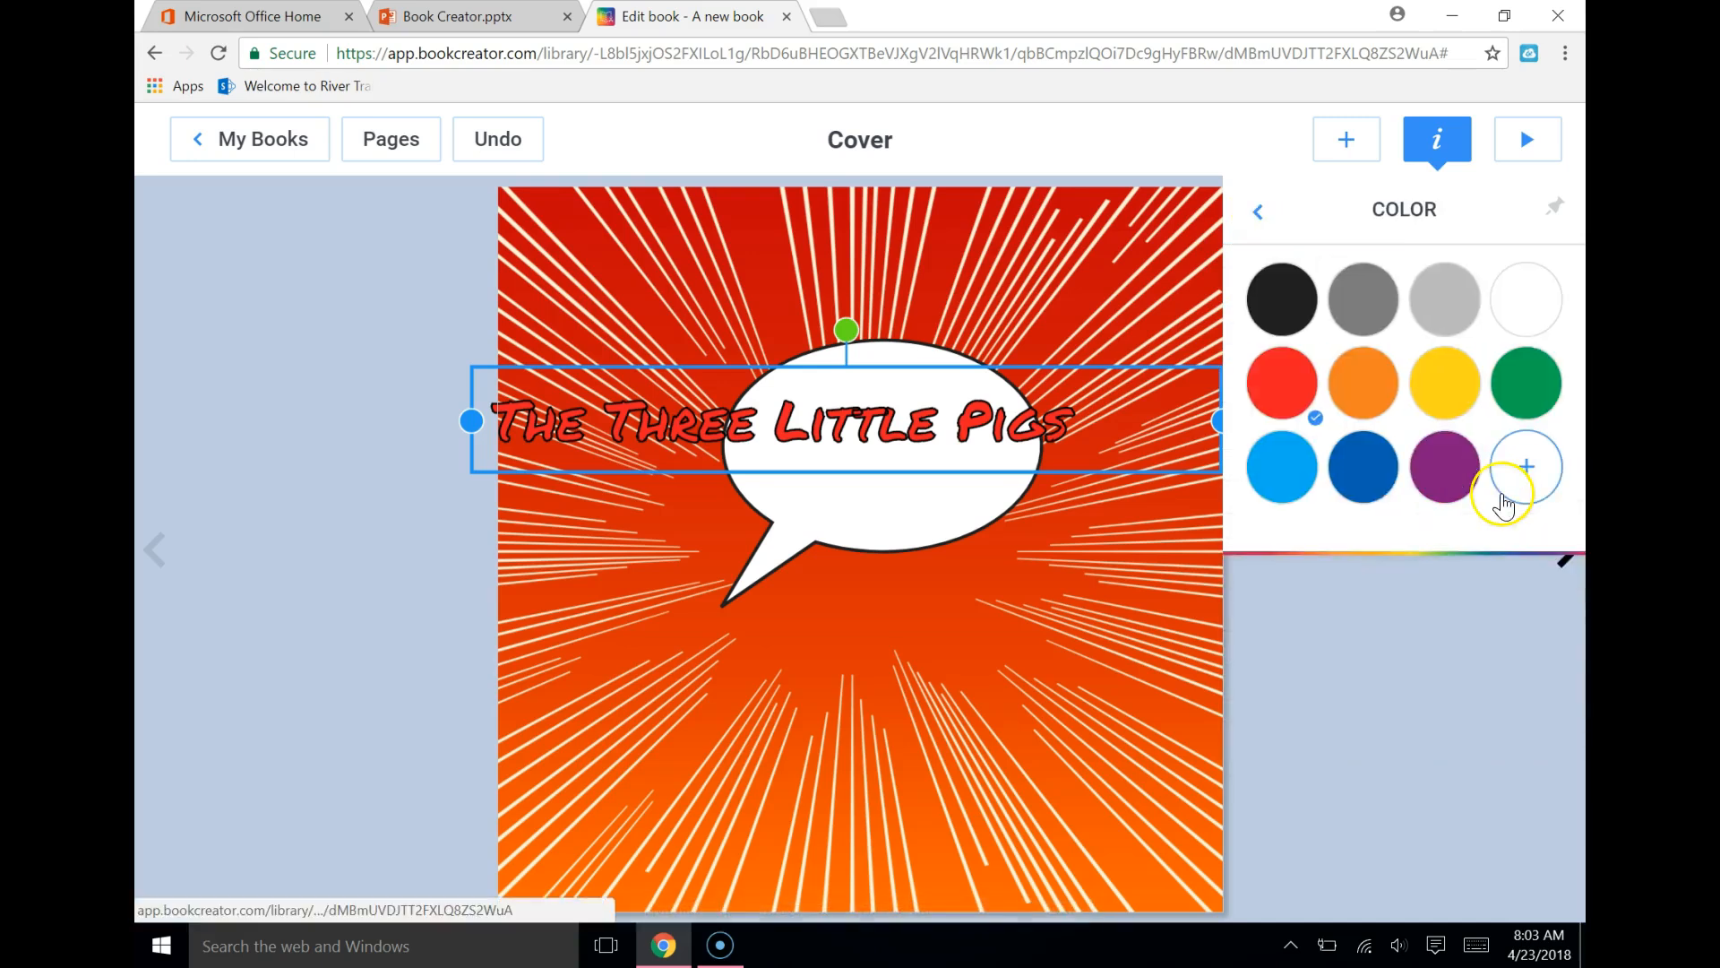
left_click(1460, 374)
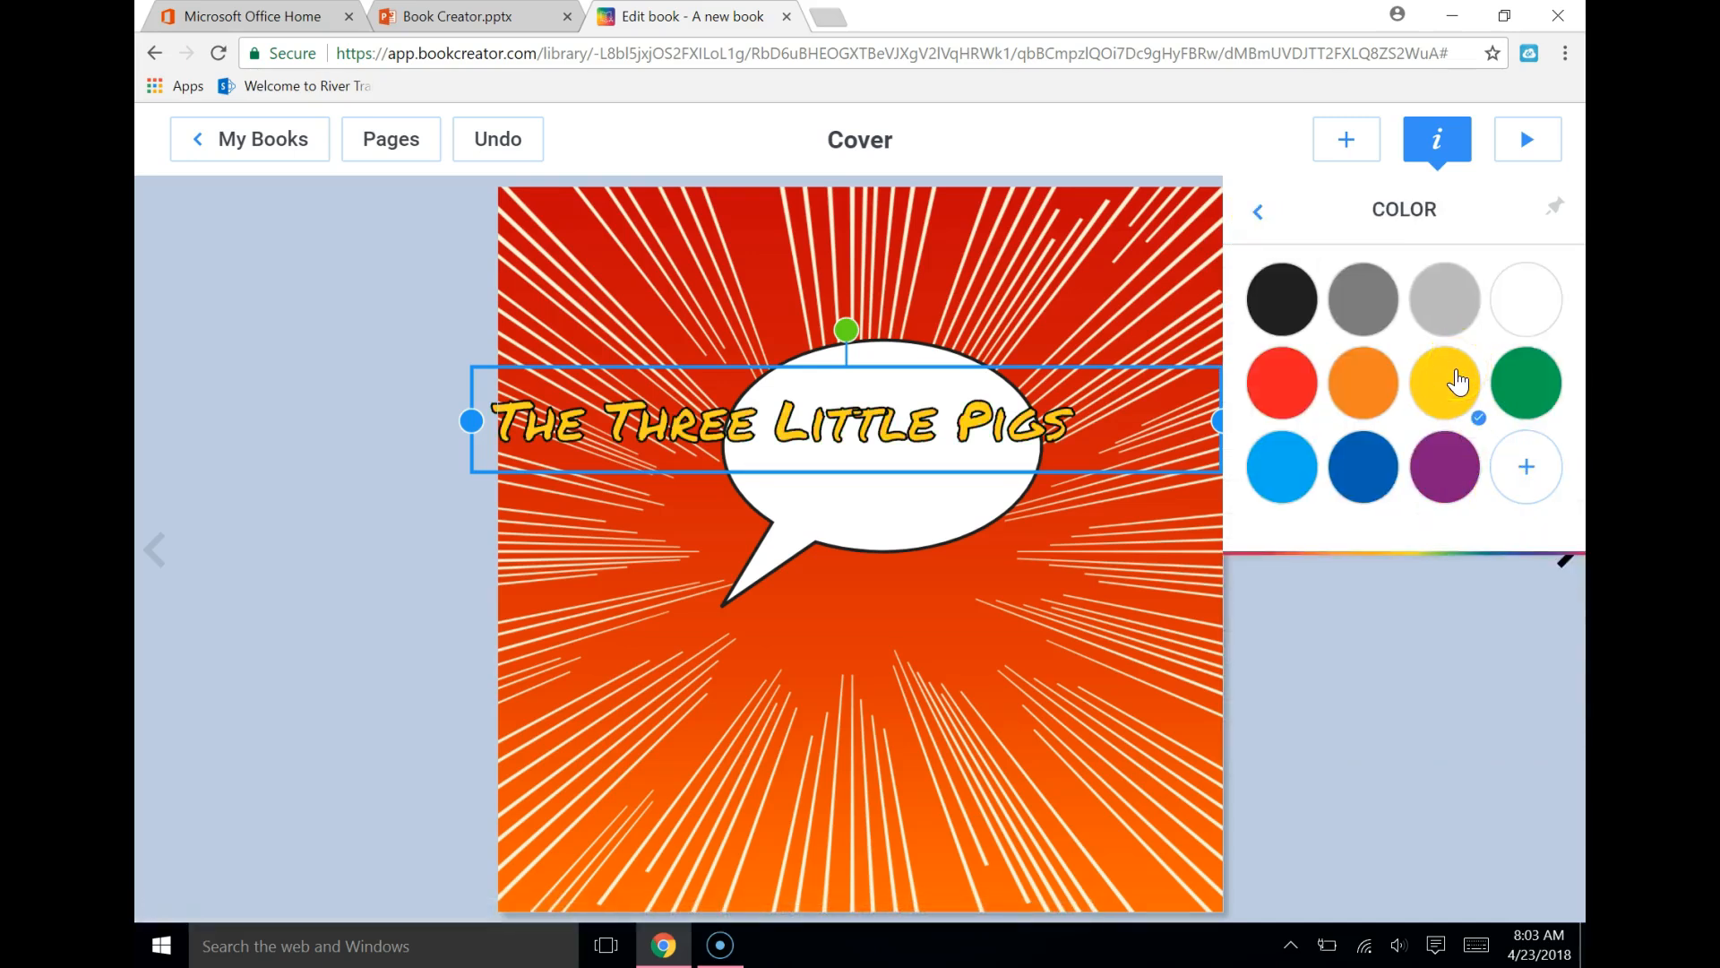
left_click(1259, 213)
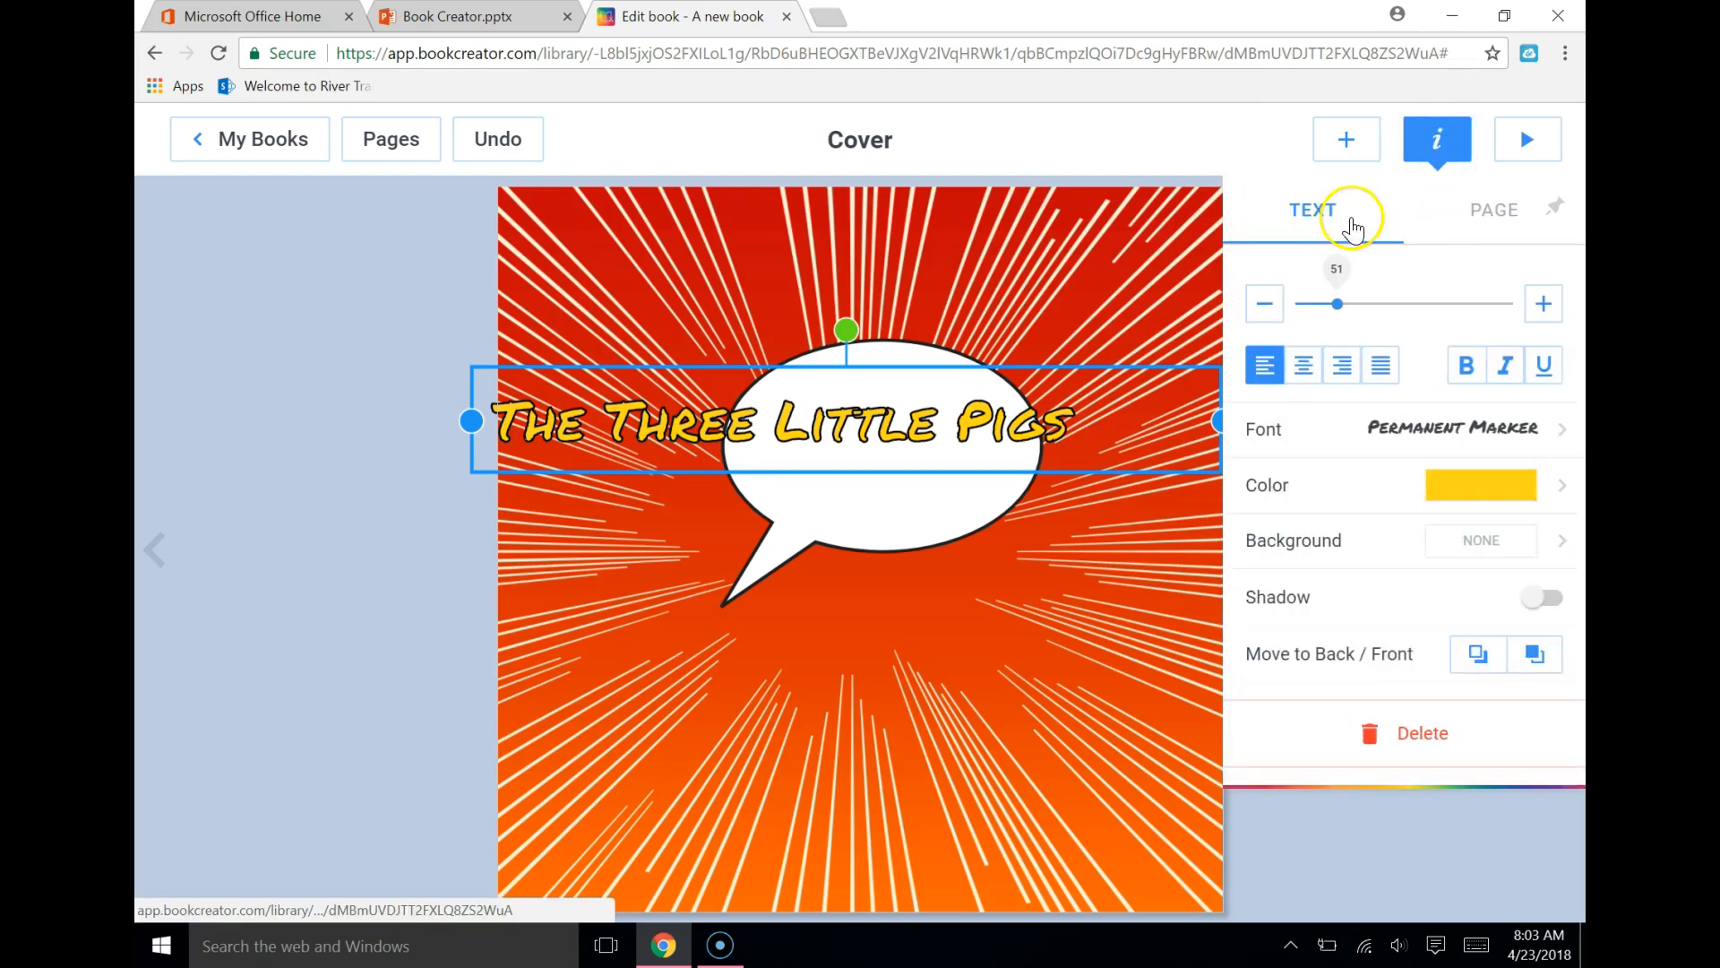
Narrow the title's text box so it wraps onto two lines and place it over the speech bubble
left_click_drag(925, 422, 1000, 434)
left_click_drag(1301, 430, 989, 428)
left_click_drag(738, 439, 906, 416)
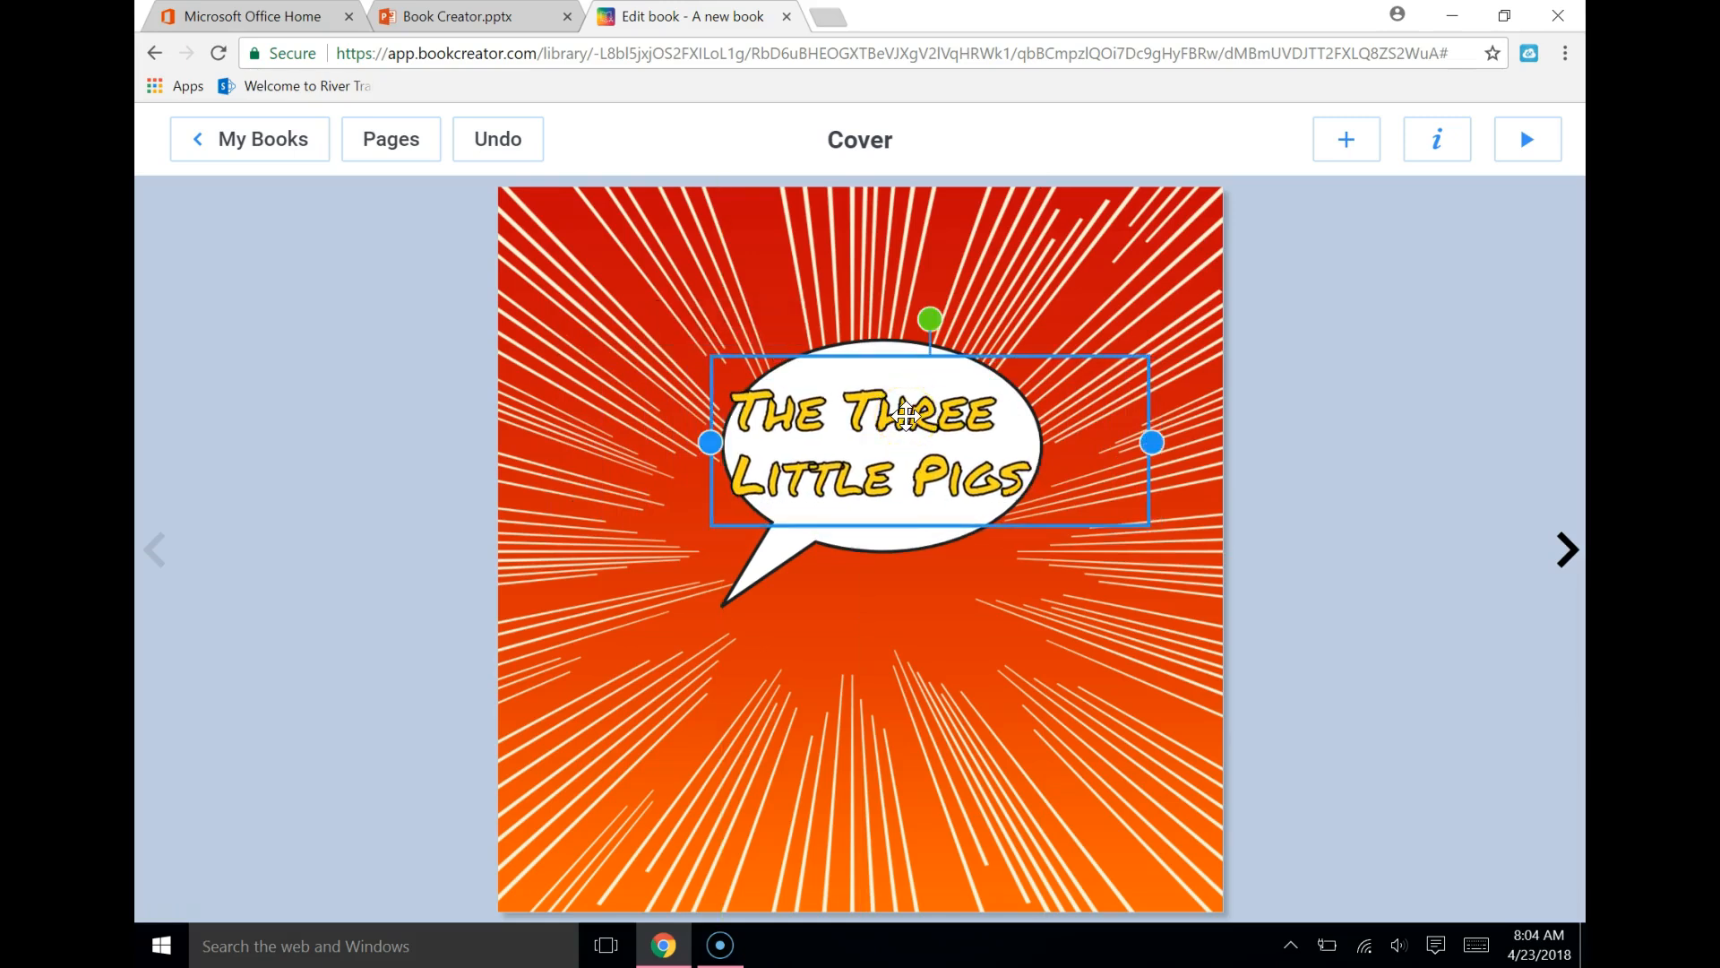
Reduce the title's text size to 34 and center the text across the speech bubble
left_click(1433, 143)
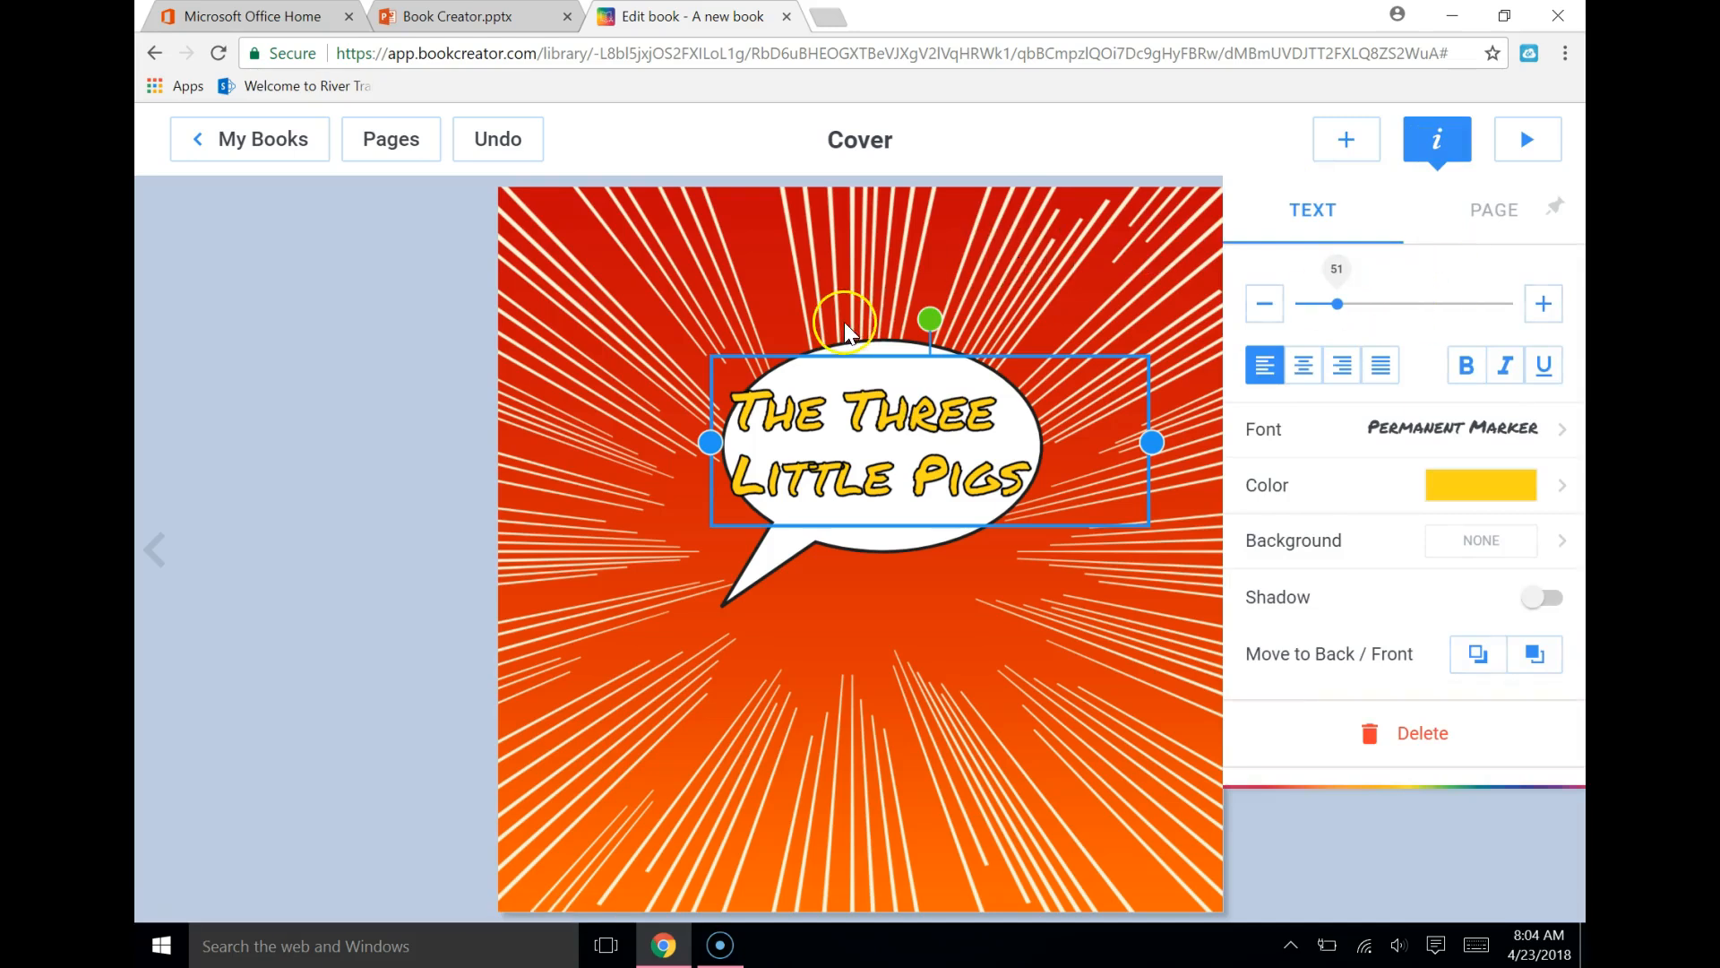
left_click_drag(1336, 304, 1322, 305)
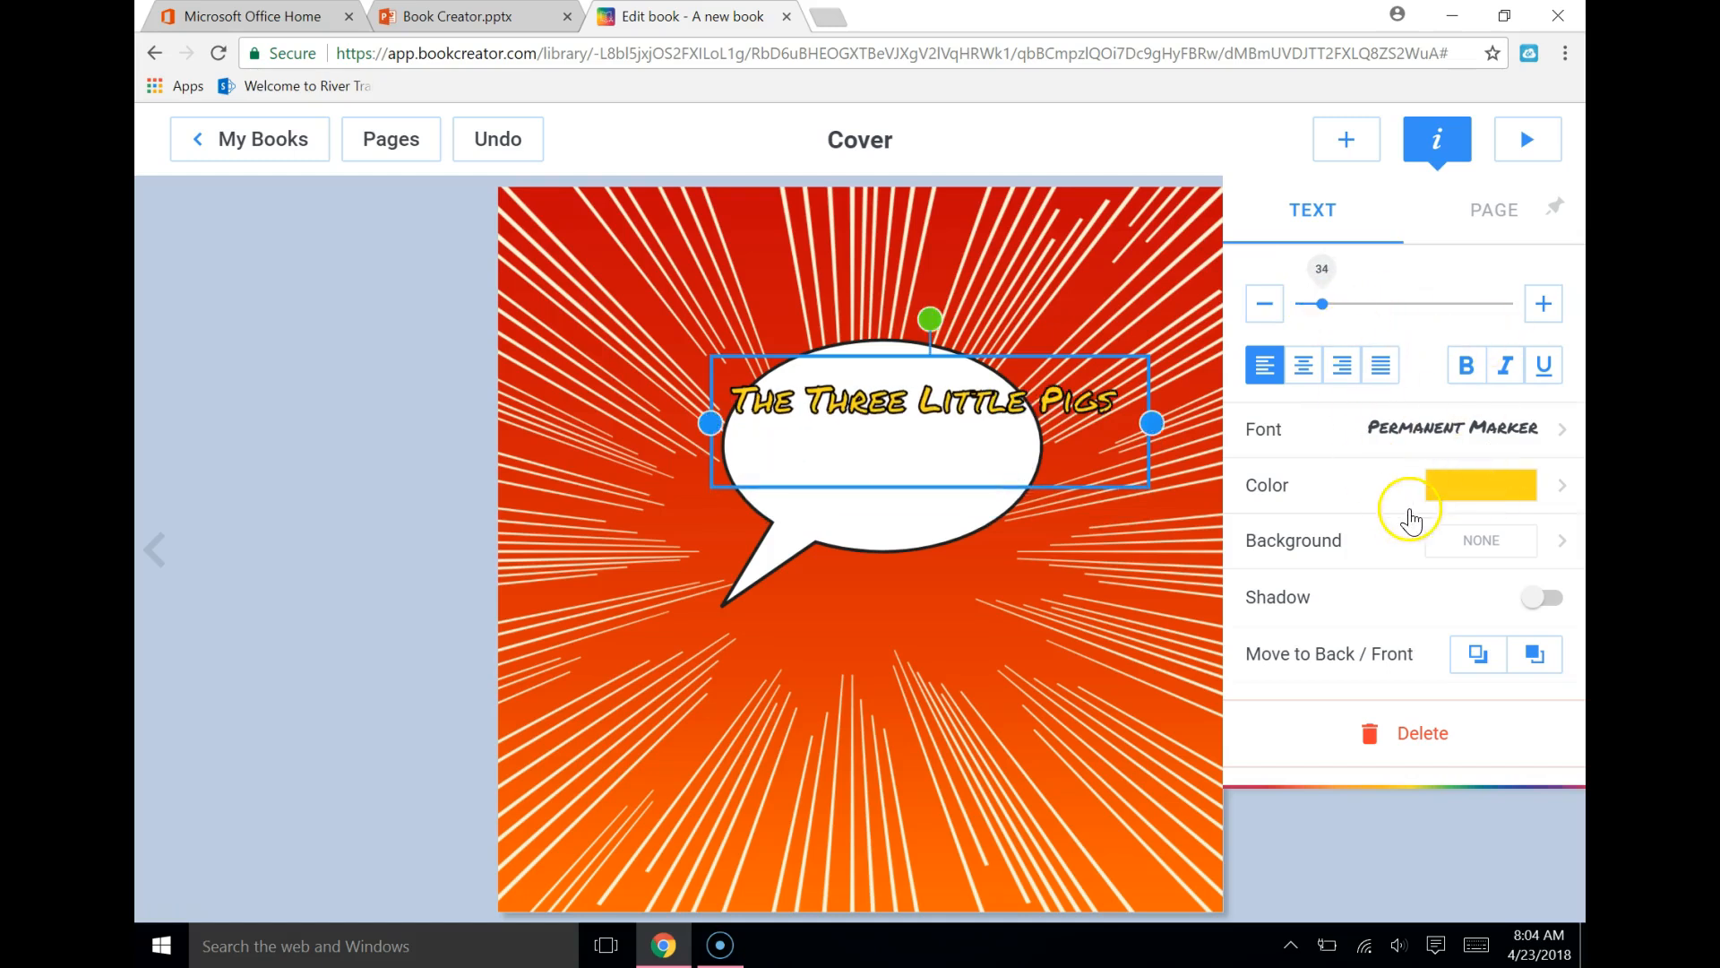
left_click_drag(959, 397, 919, 445)
left_click(939, 618)
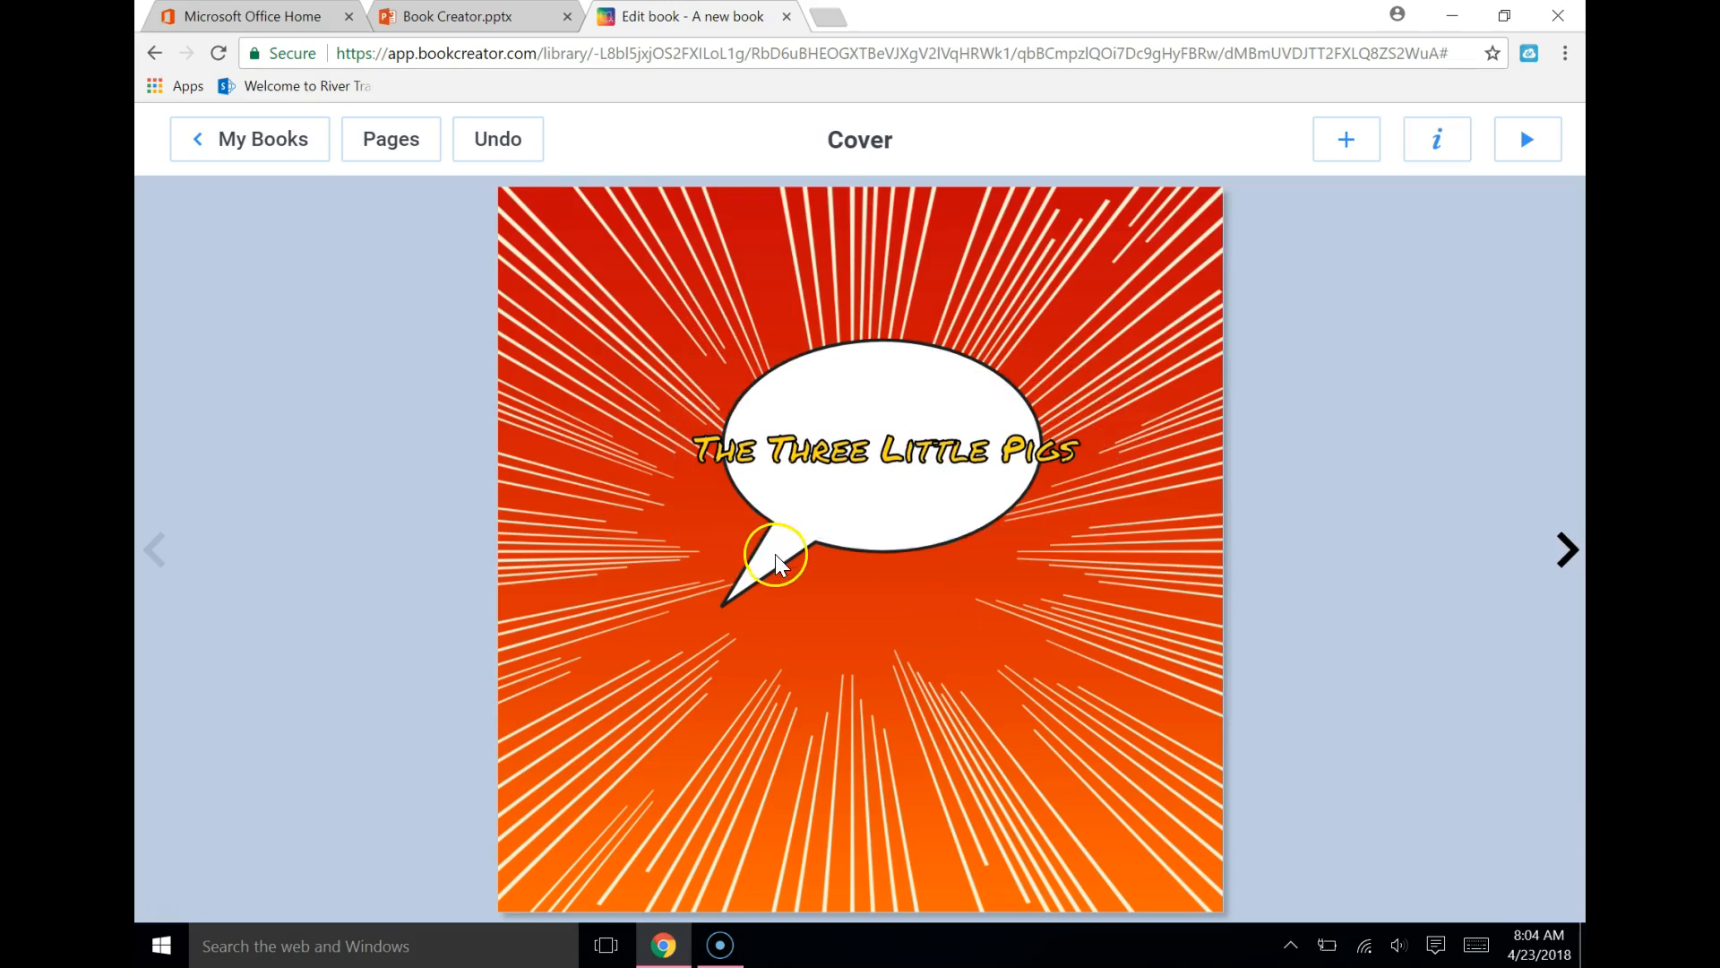
Reposition the tip of the speech bubble's tail slightly inward and down
left_click(837, 552)
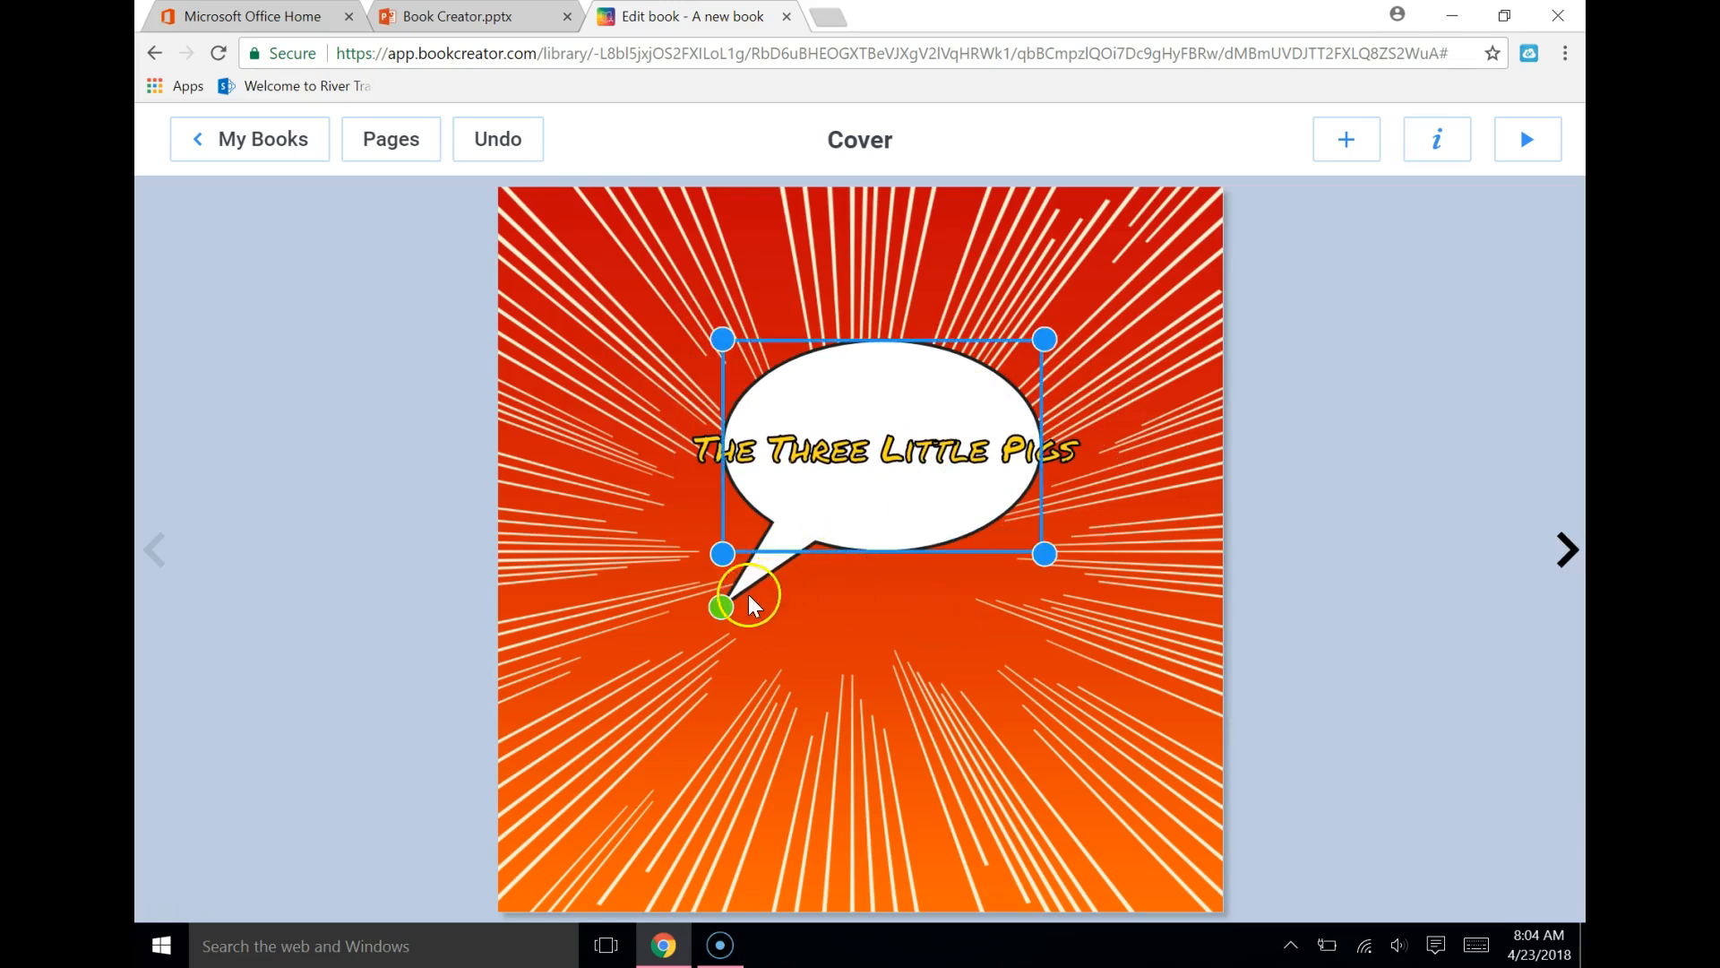
left_click_drag(719, 607, 766, 624)
left_click(976, 681)
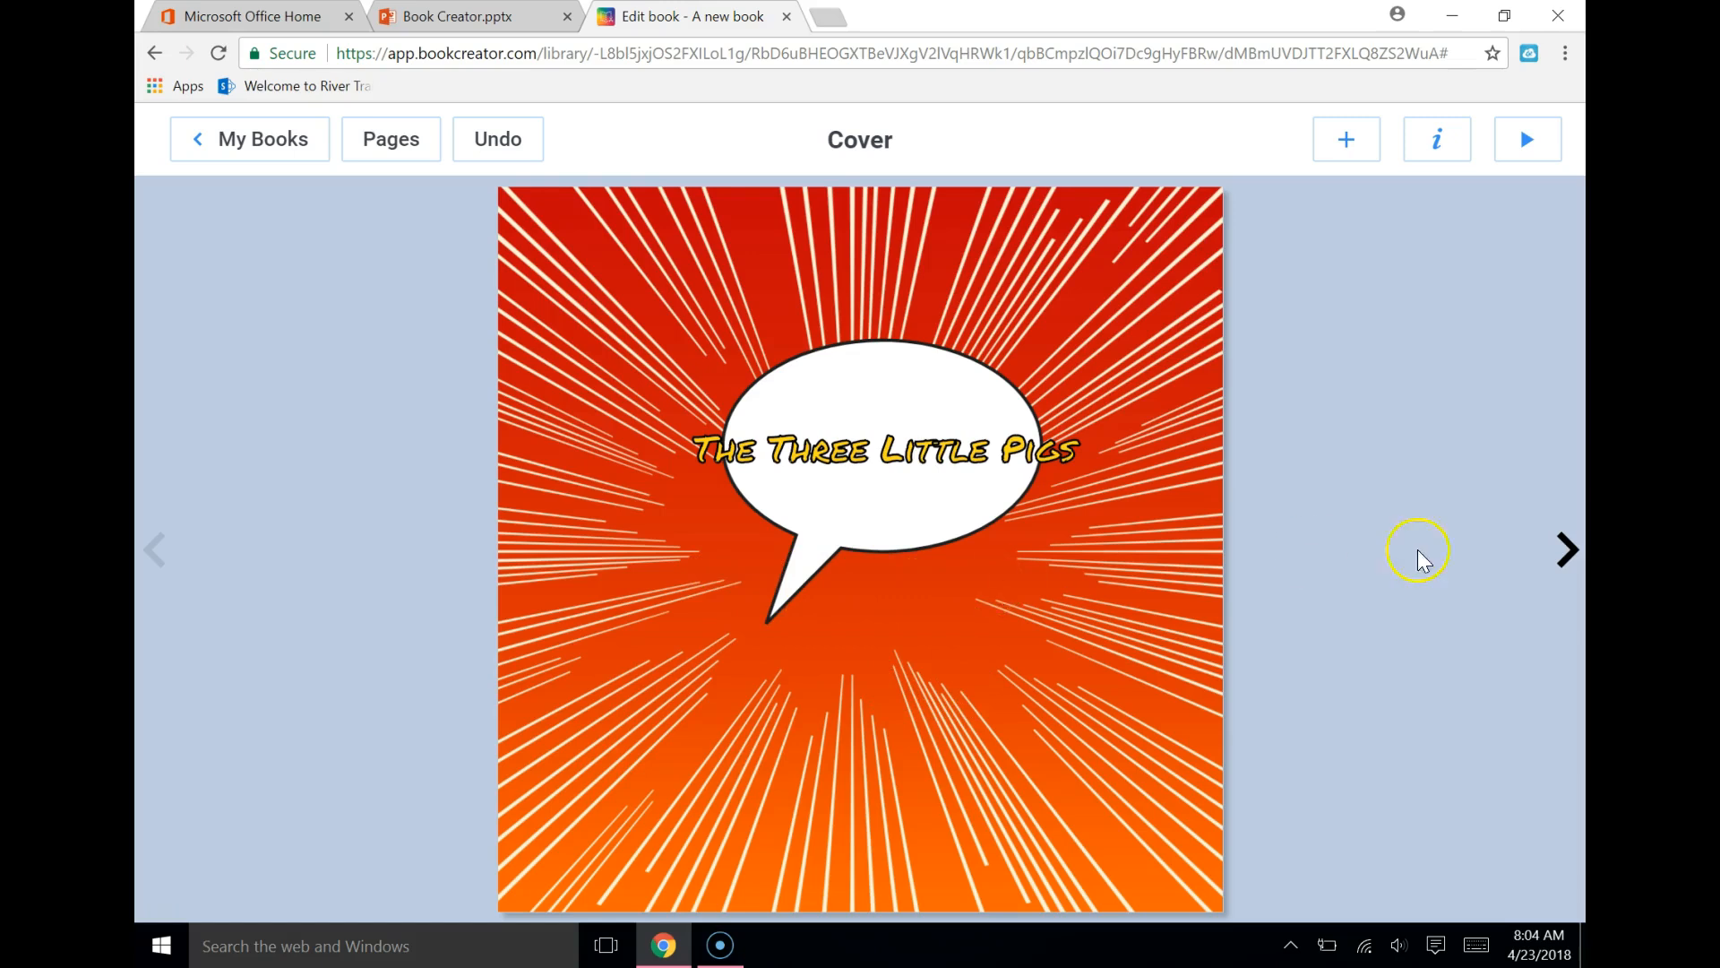
Go to page 2 and insert the Square 2 comic layout with two stacked horizontal panels
left_click(1566, 551)
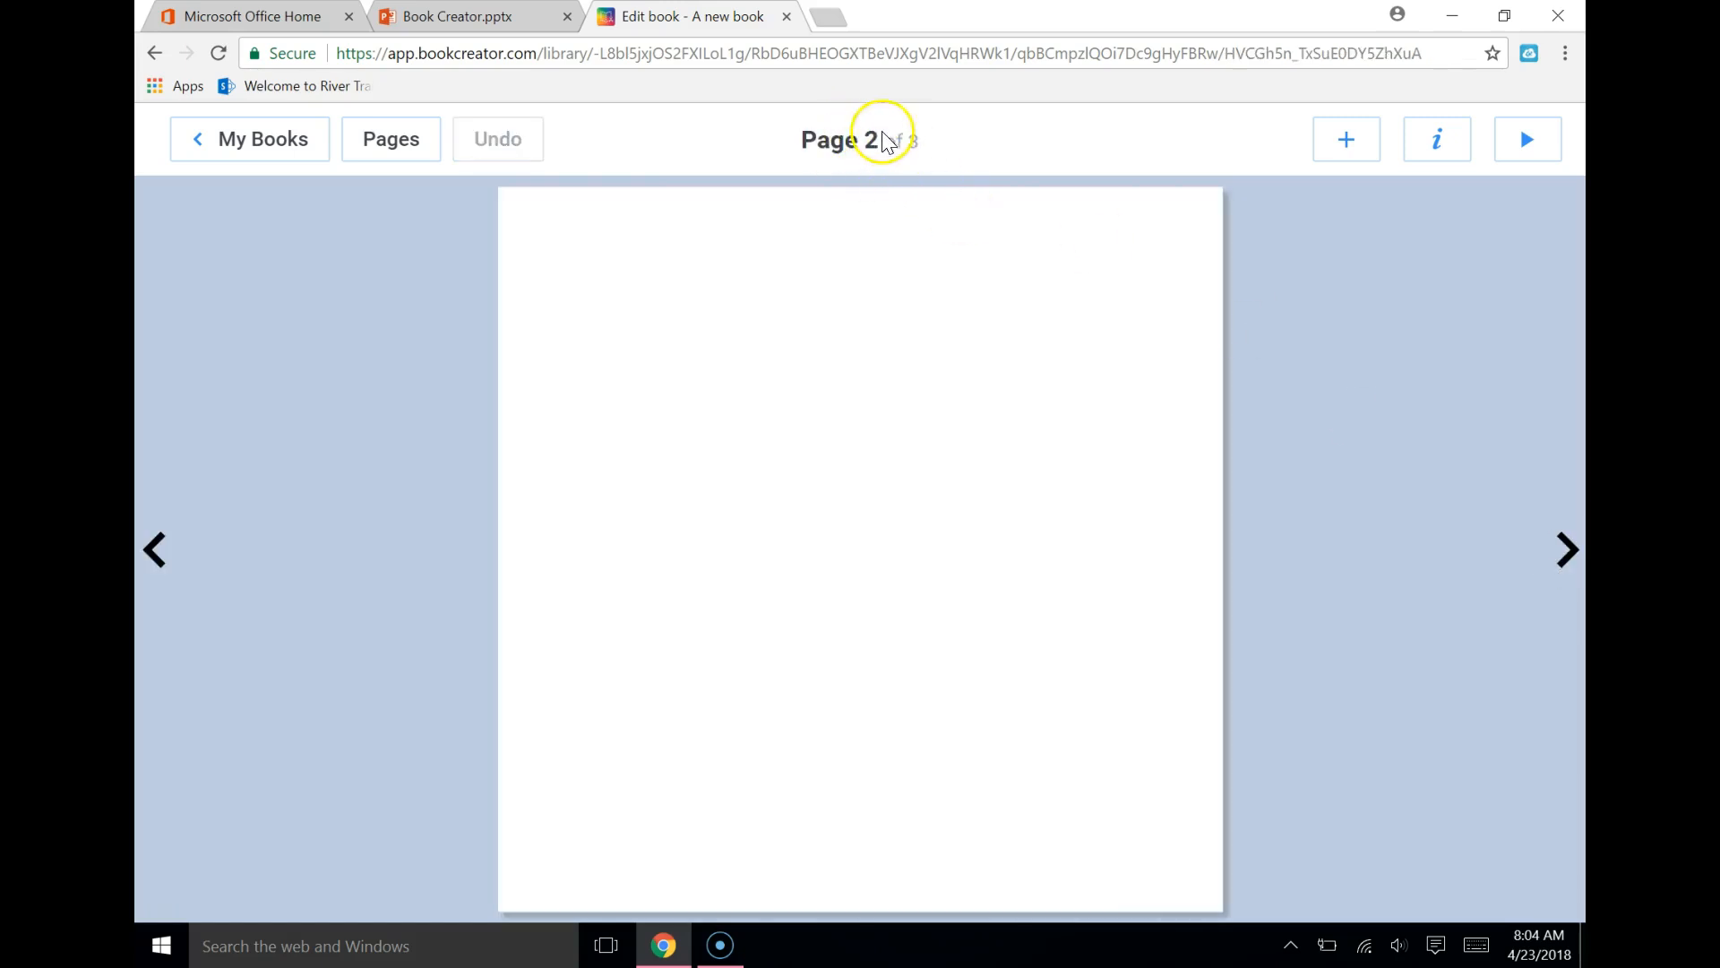
left_click(1346, 141)
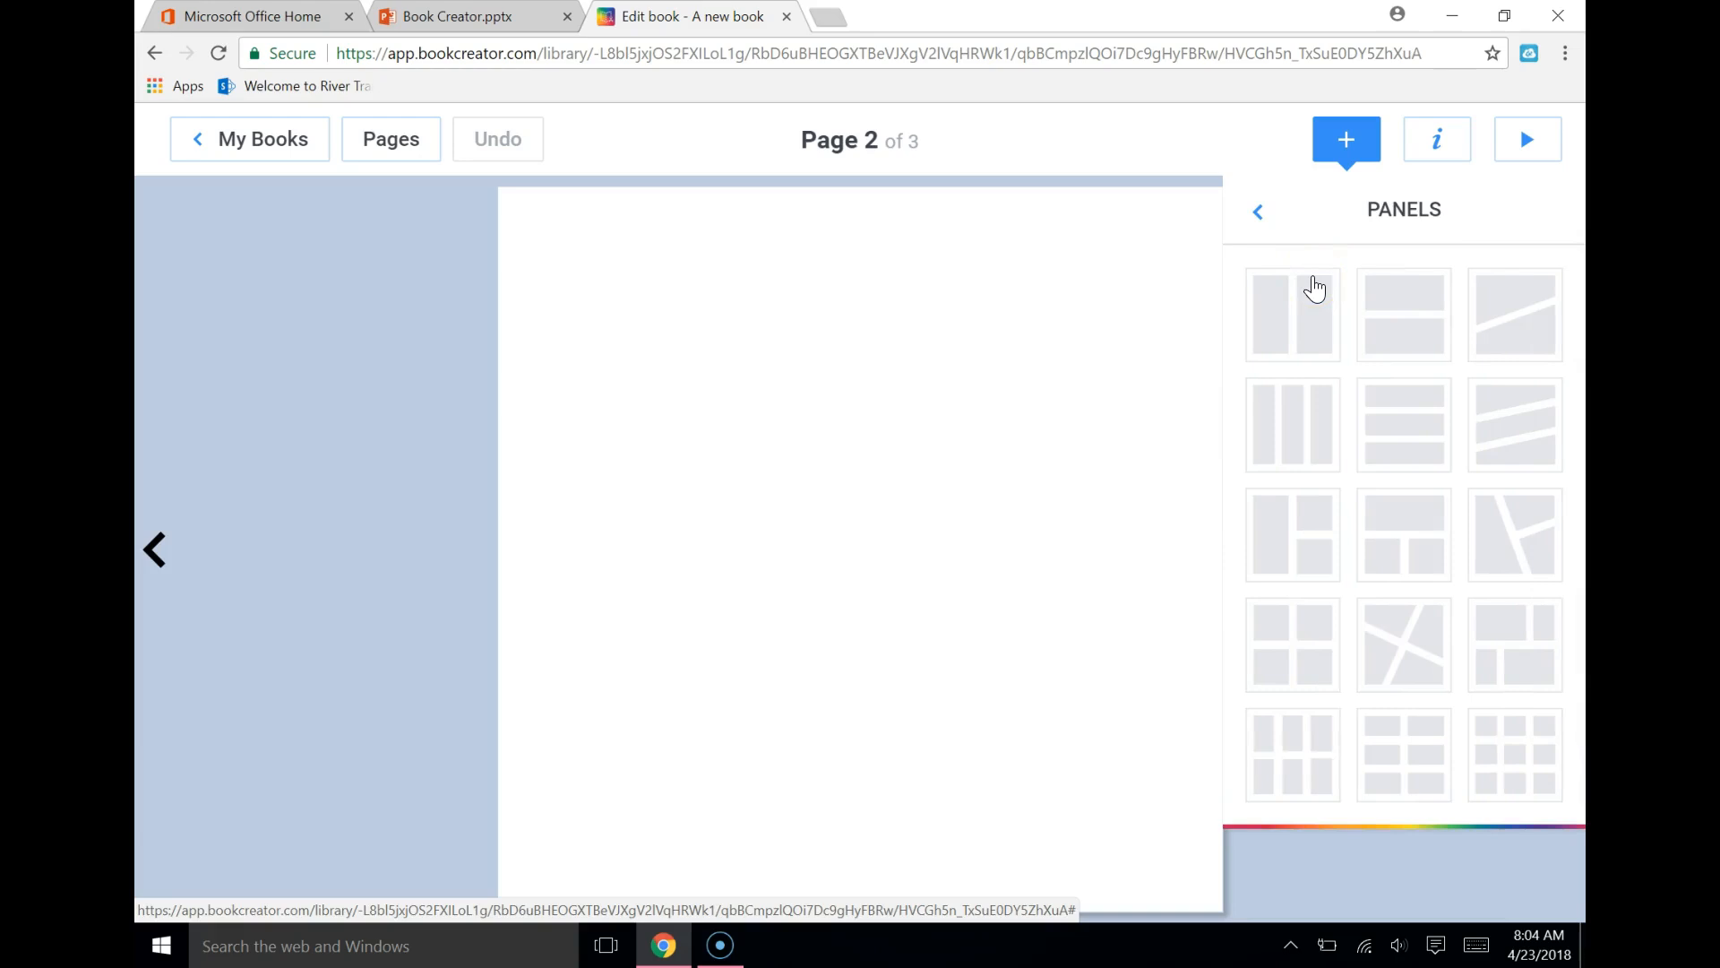
left_click(1400, 303)
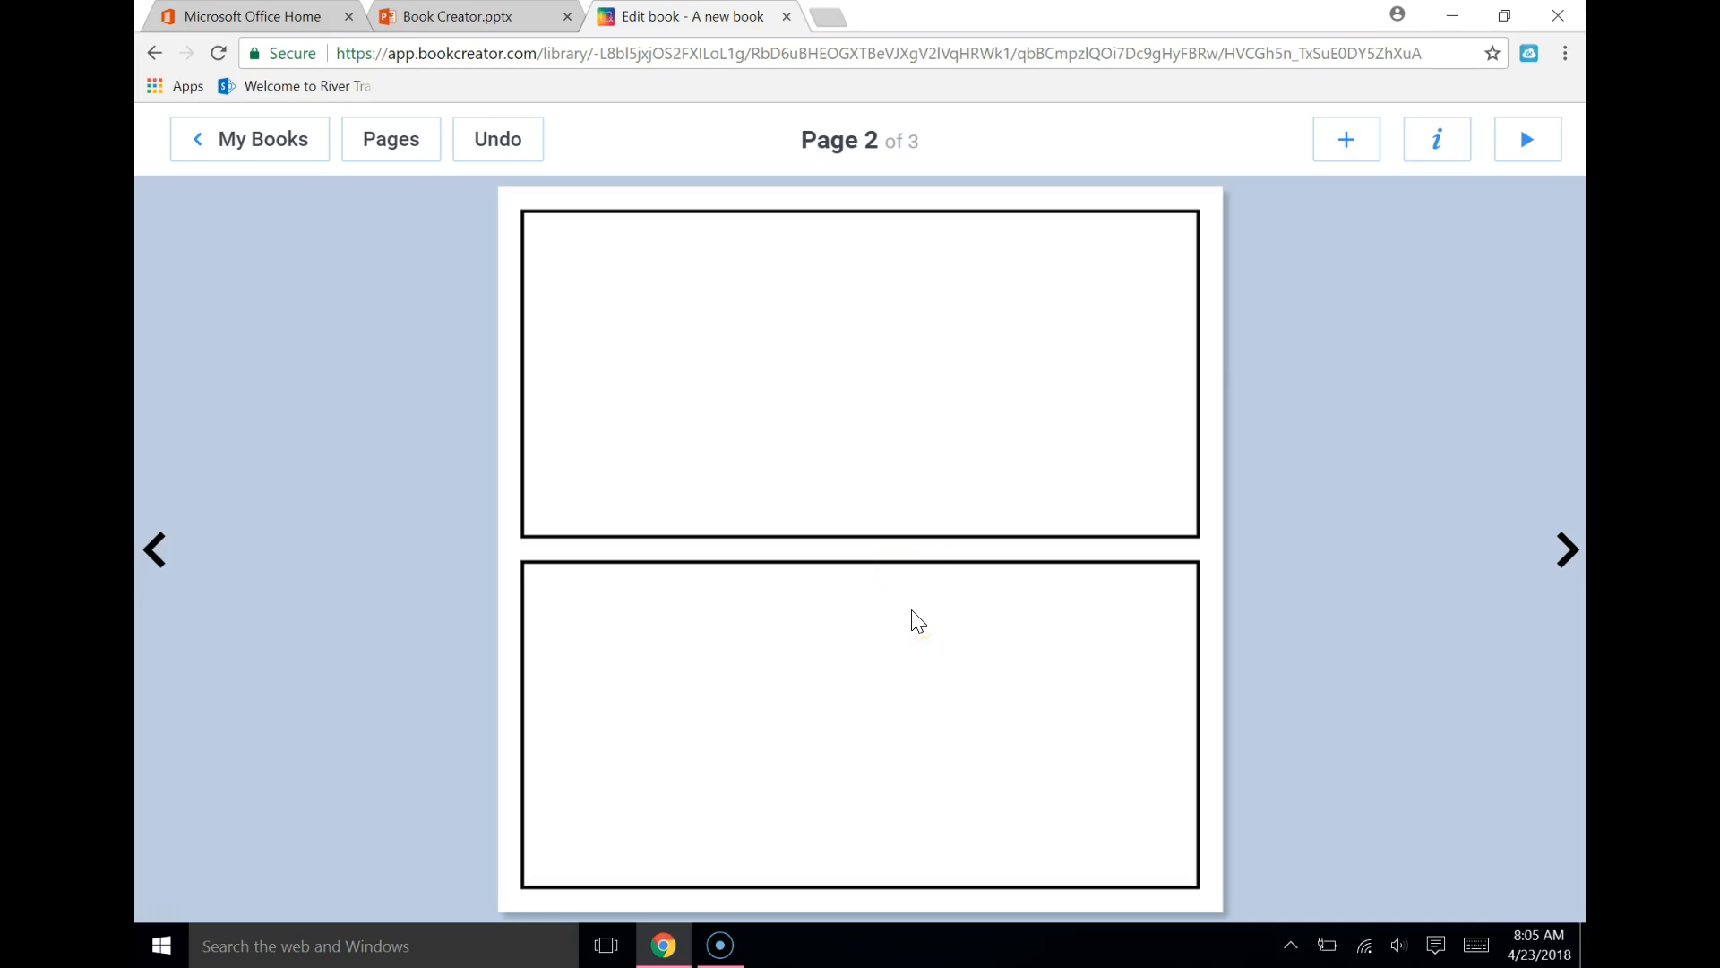
Cut the lower comic panel from page 2
left_click(851, 708)
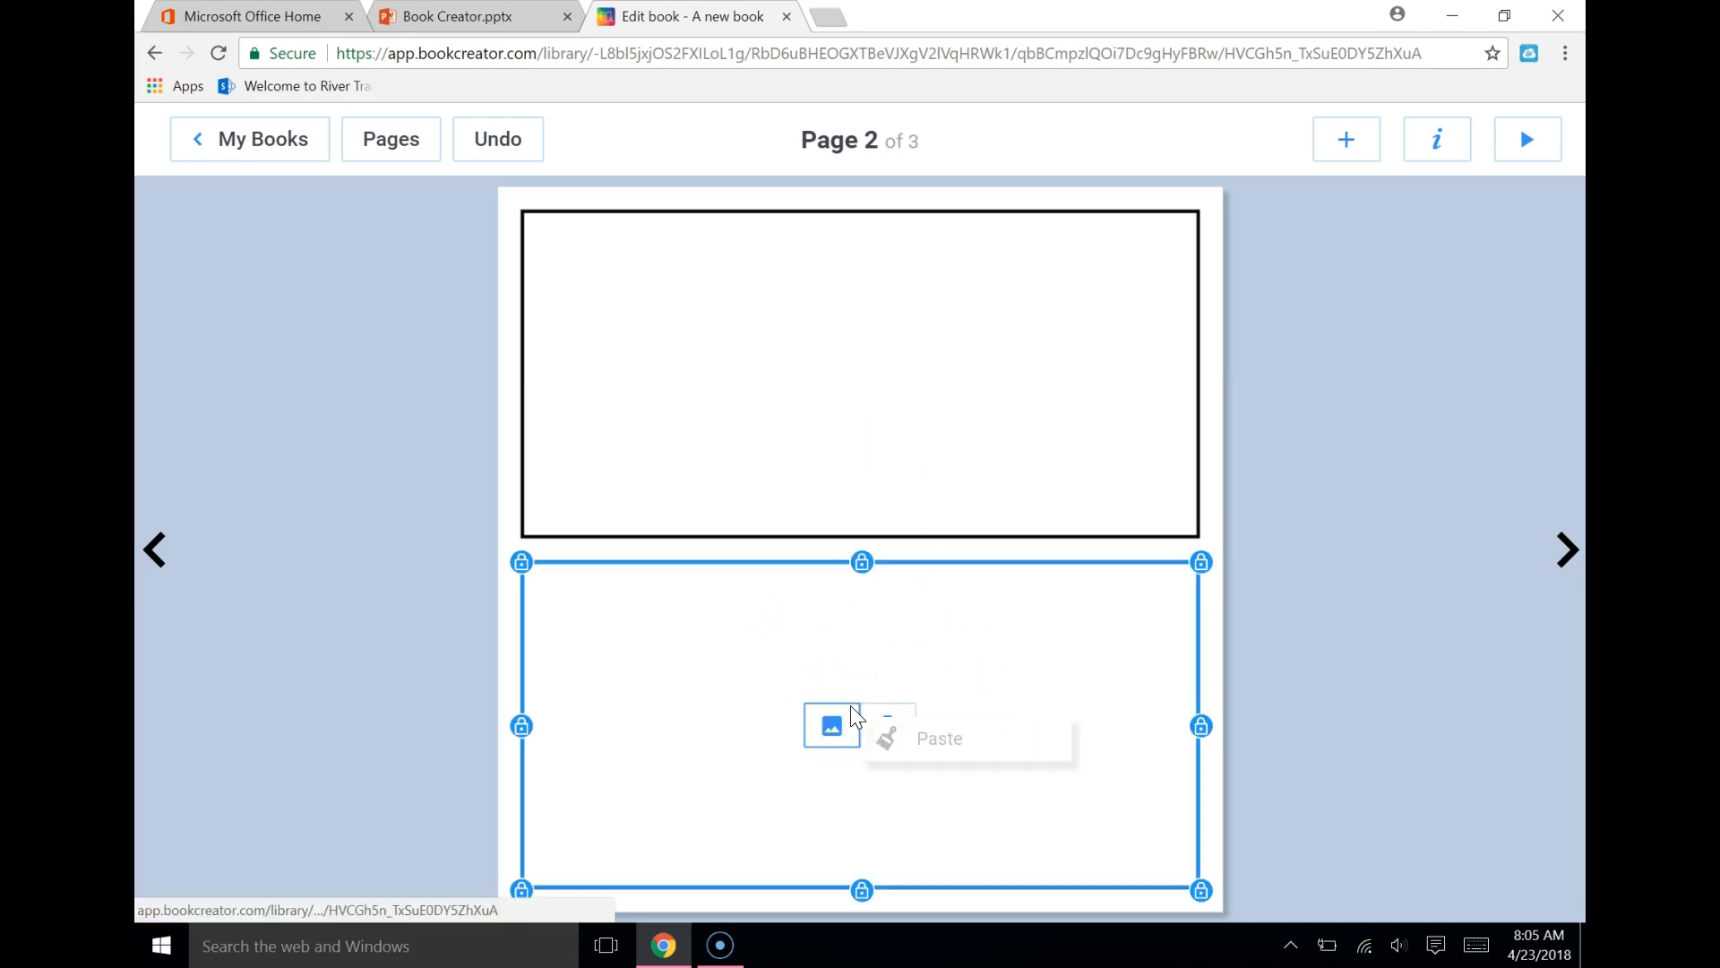
right_click(715, 639)
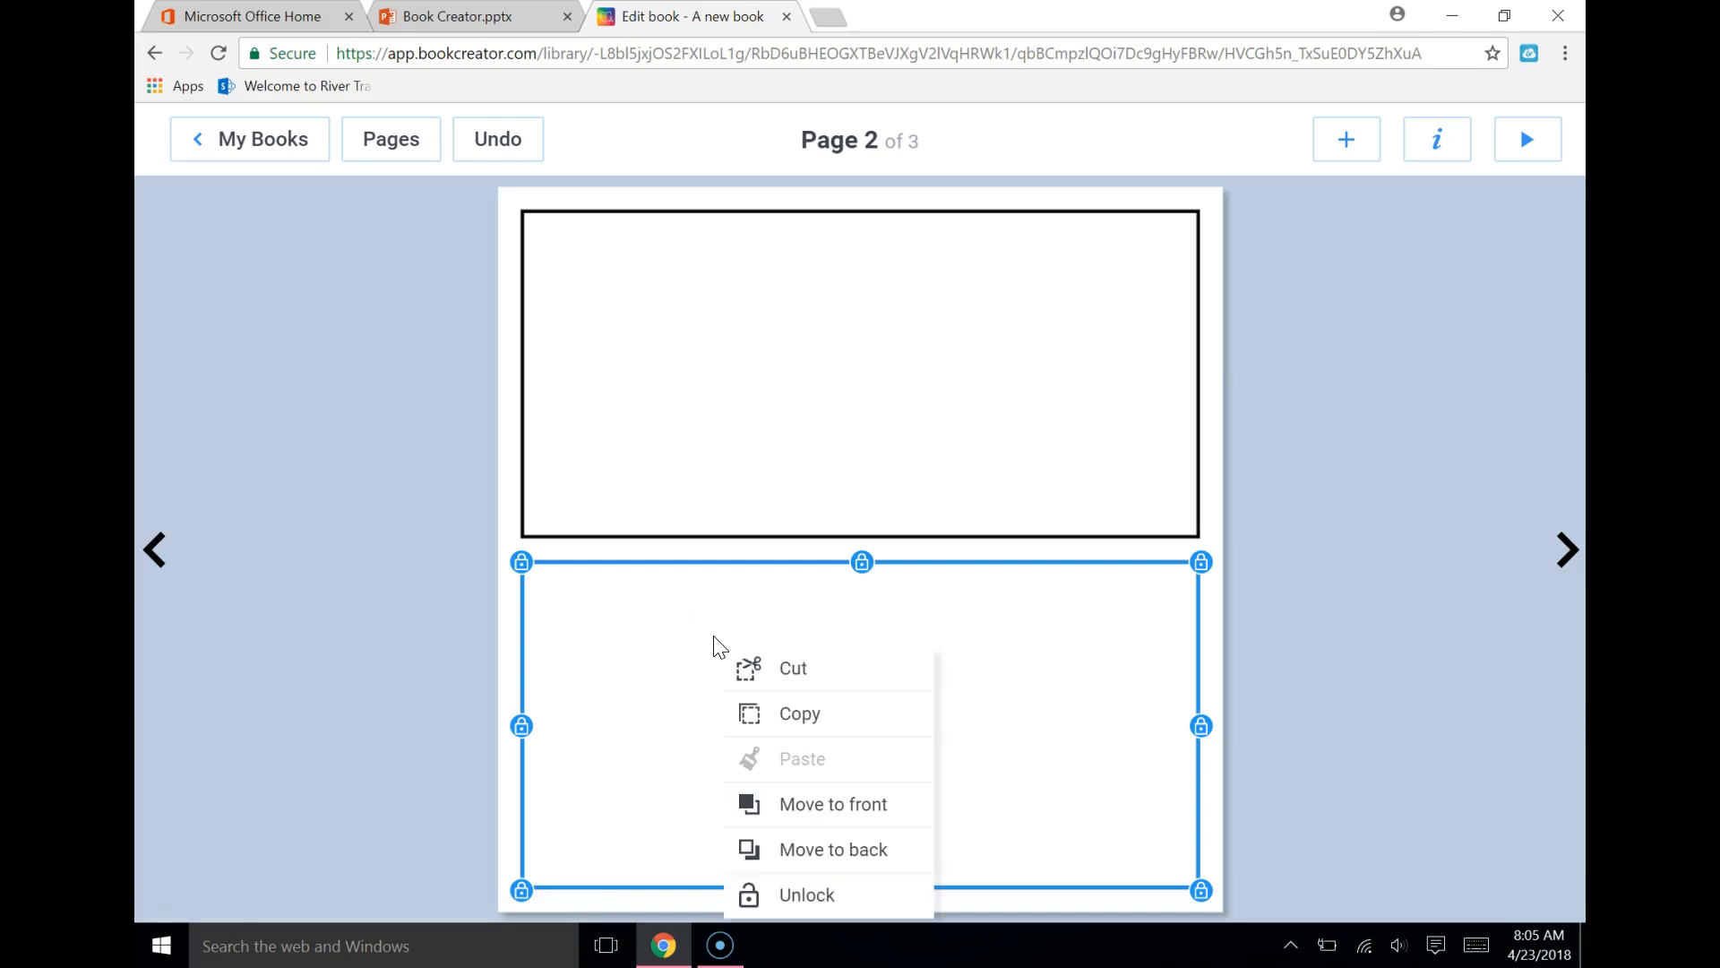
left_click(805, 678)
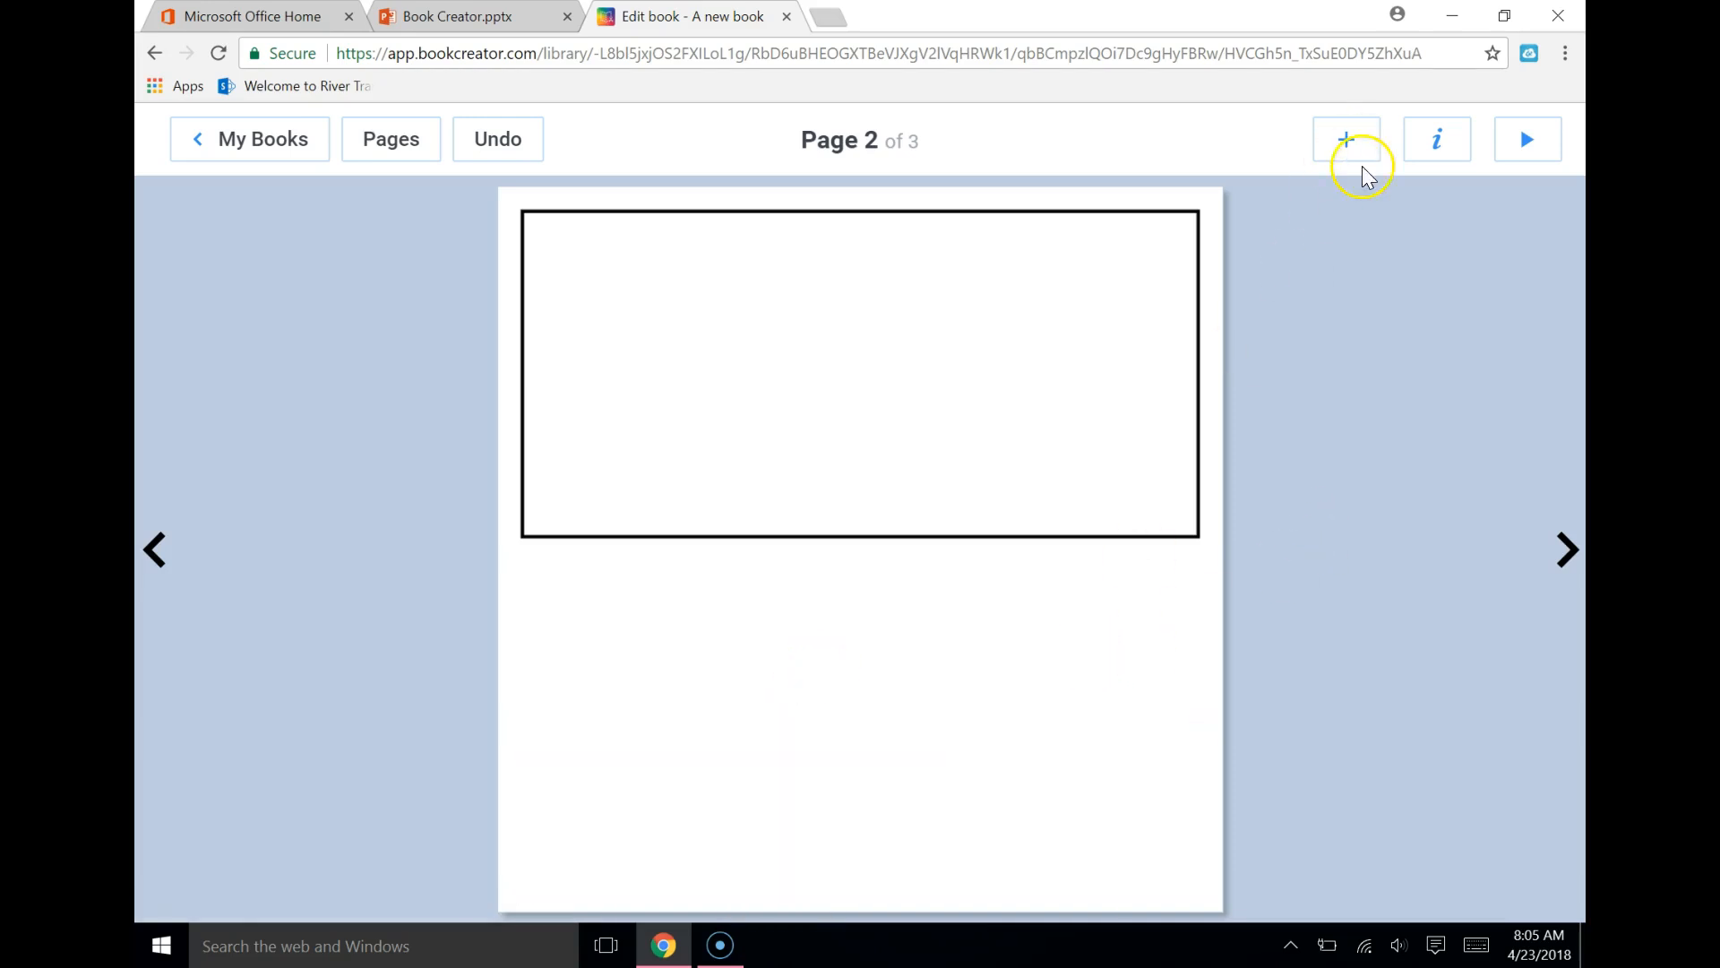
Apply the red-orange burst background to page 2
left_click(1434, 158)
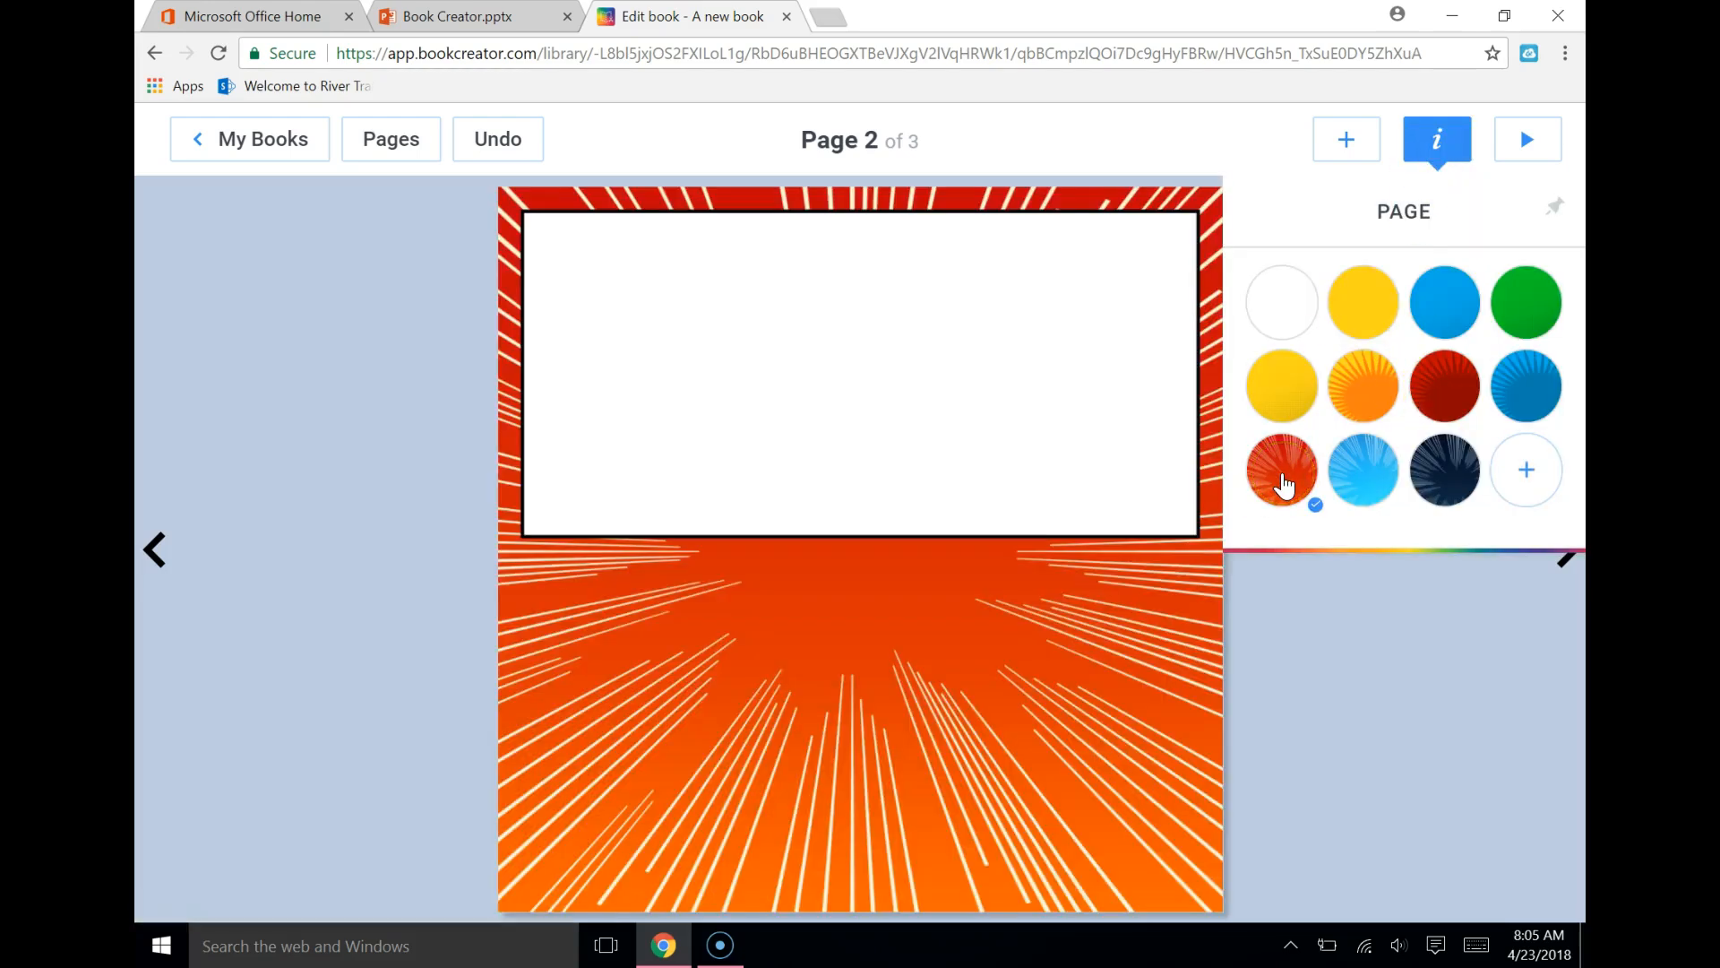
Change page 2's background to the yellow and orange sunburst
left_click(1353, 407)
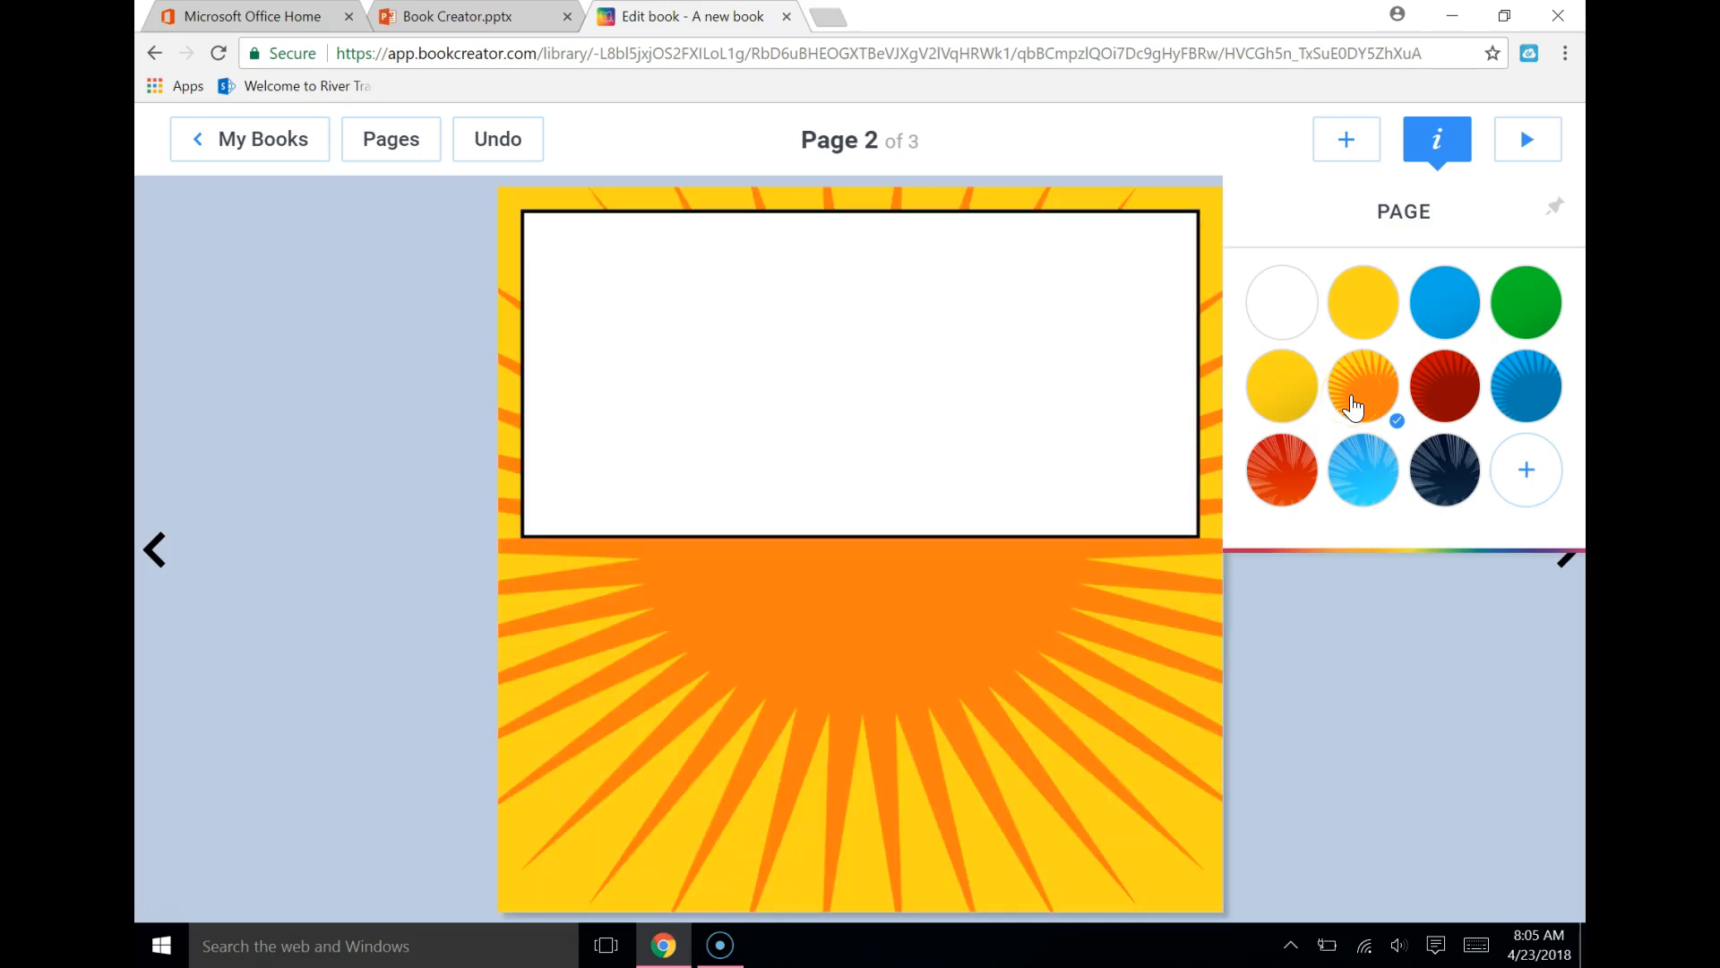
Allow camera access and fill page 2's panel with a snapshot of the hand-drawn volcano
left_click(848, 383)
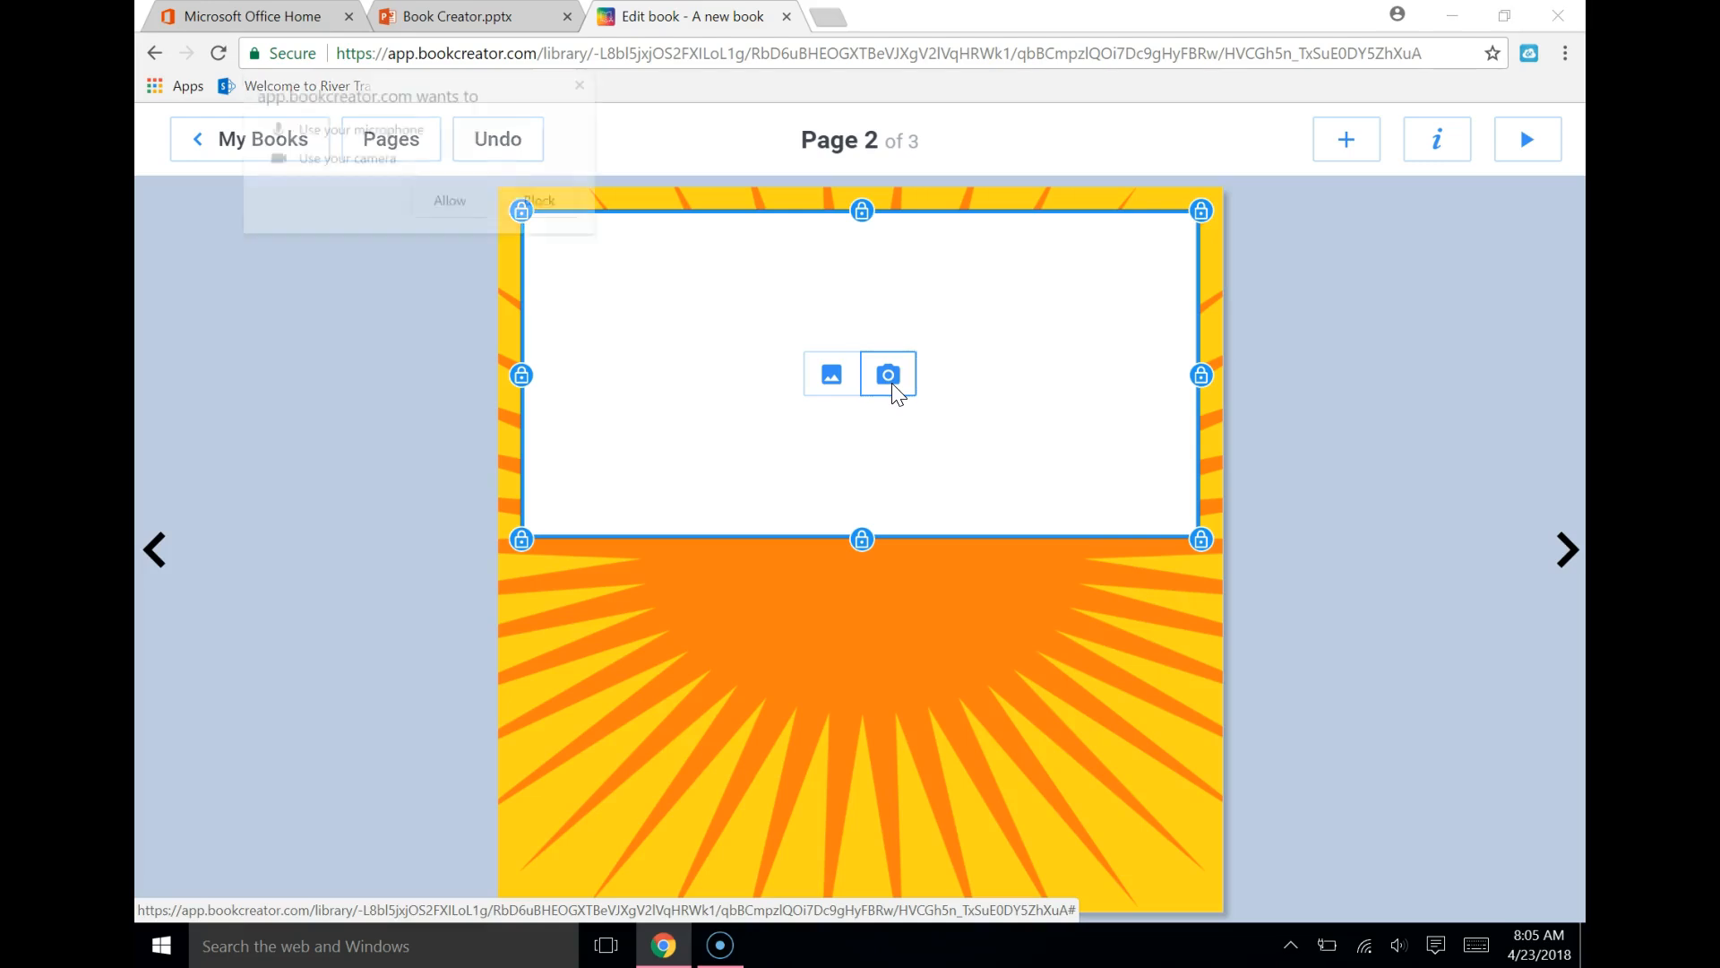
left_click(455, 199)
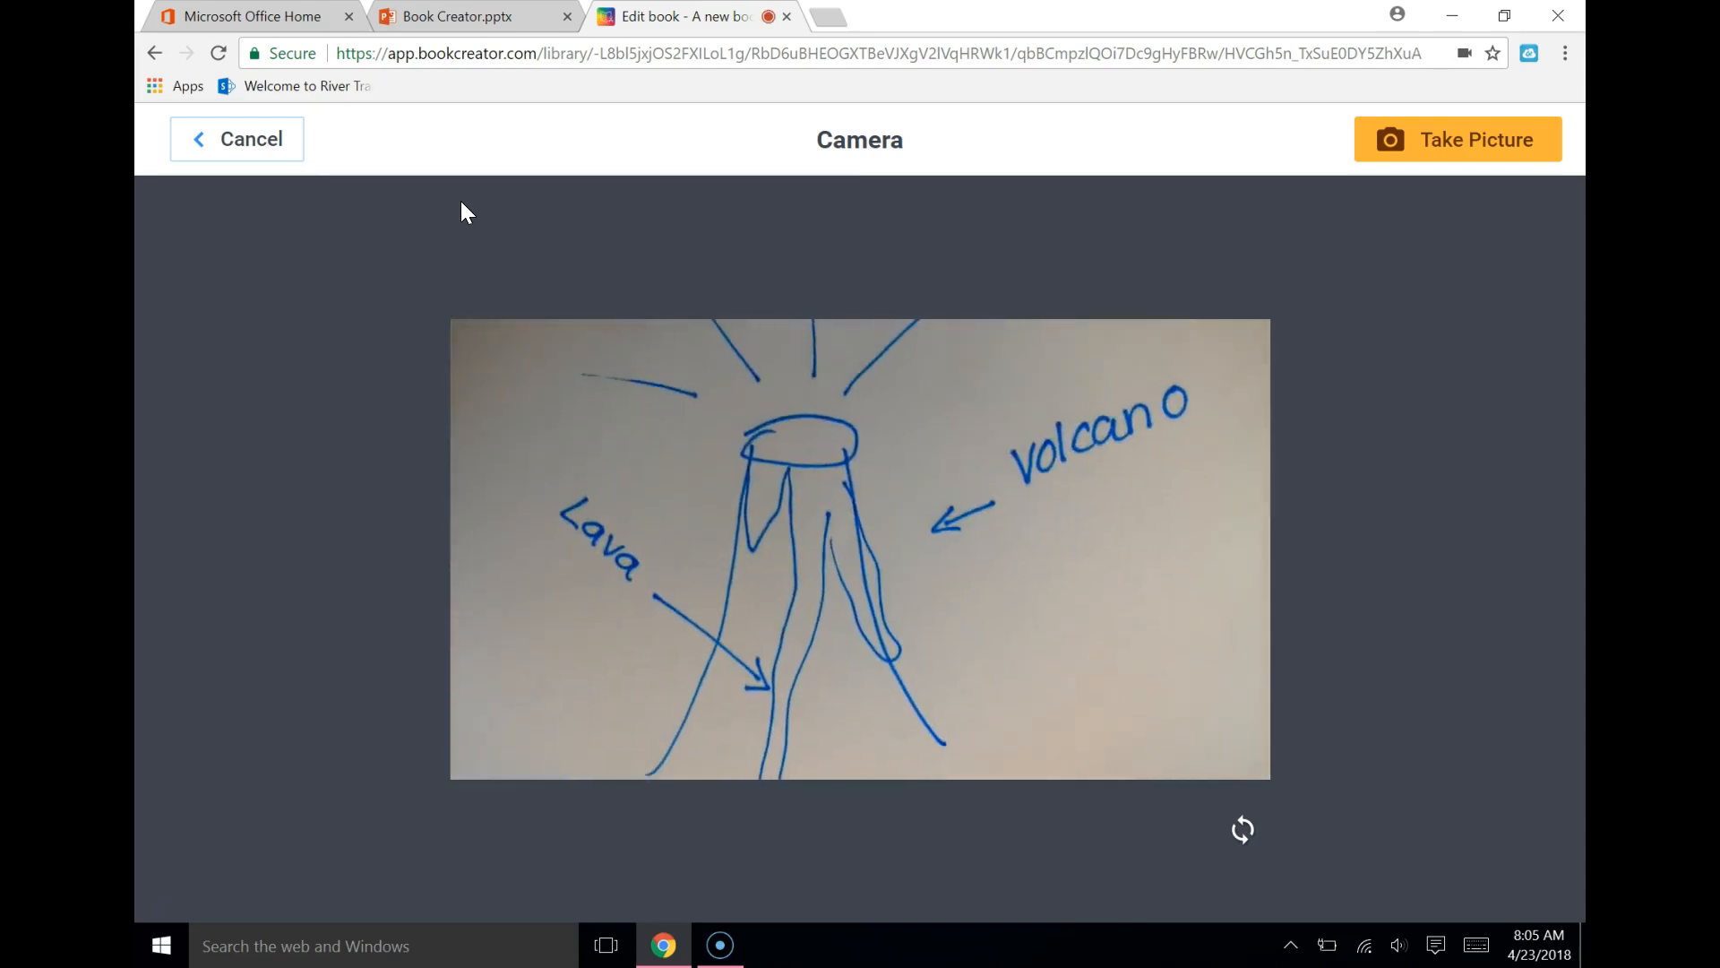
left_click(1455, 151)
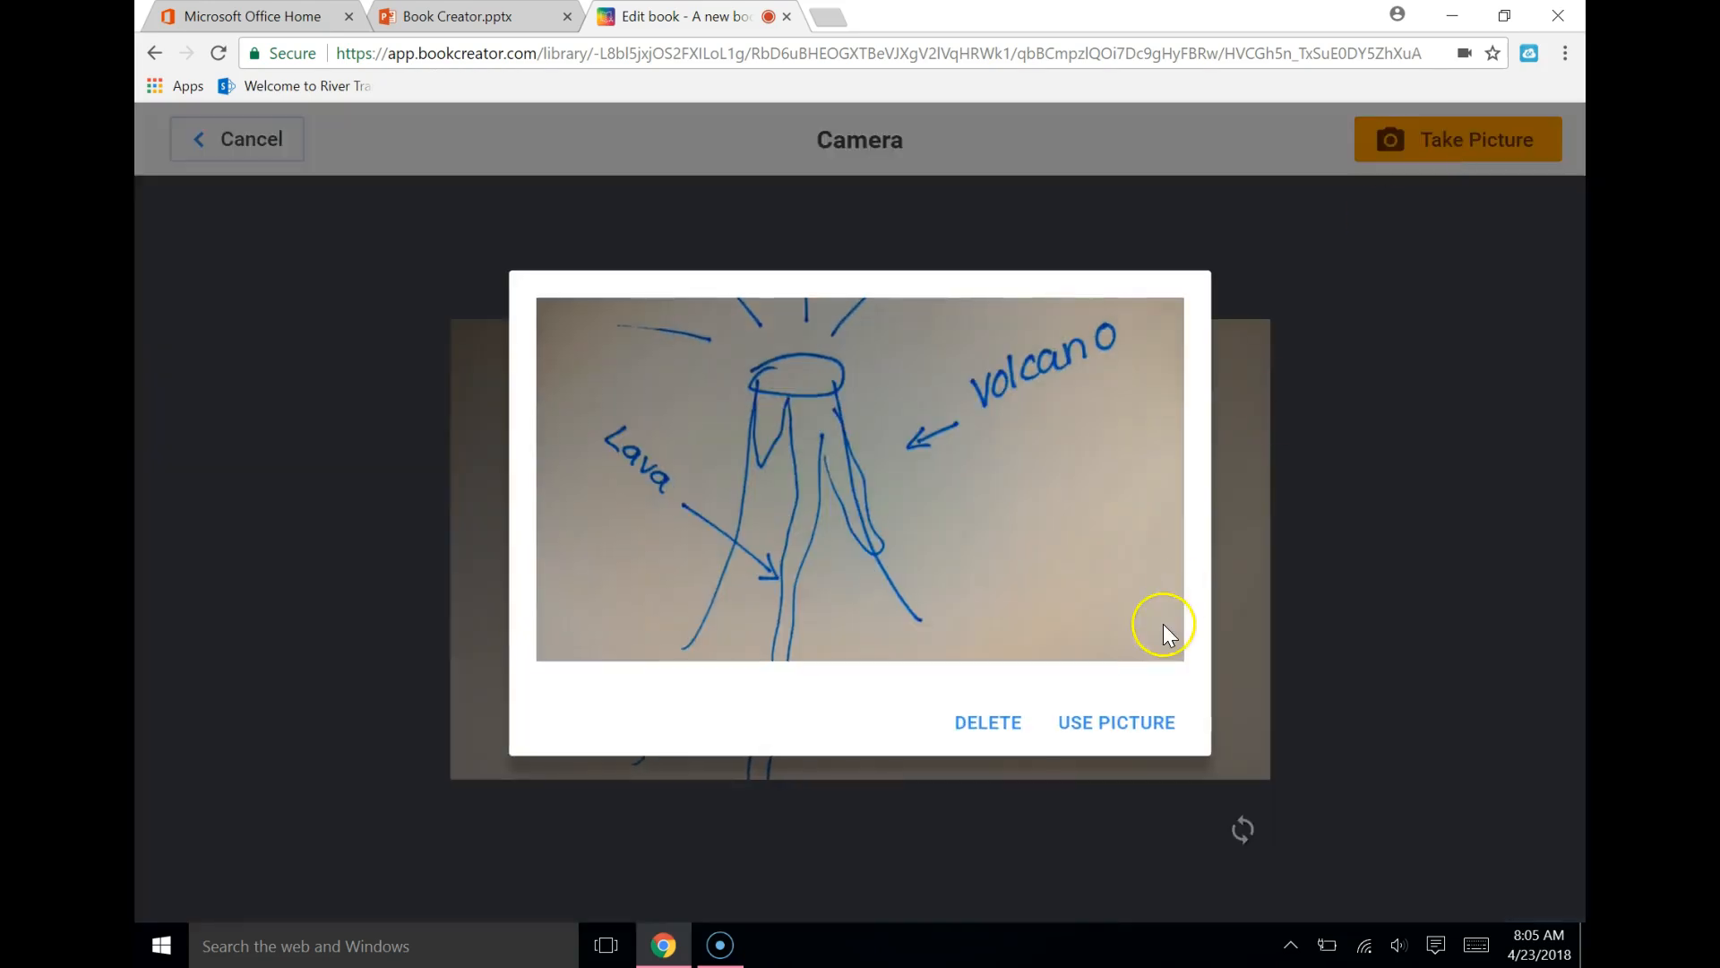
left_click(1131, 722)
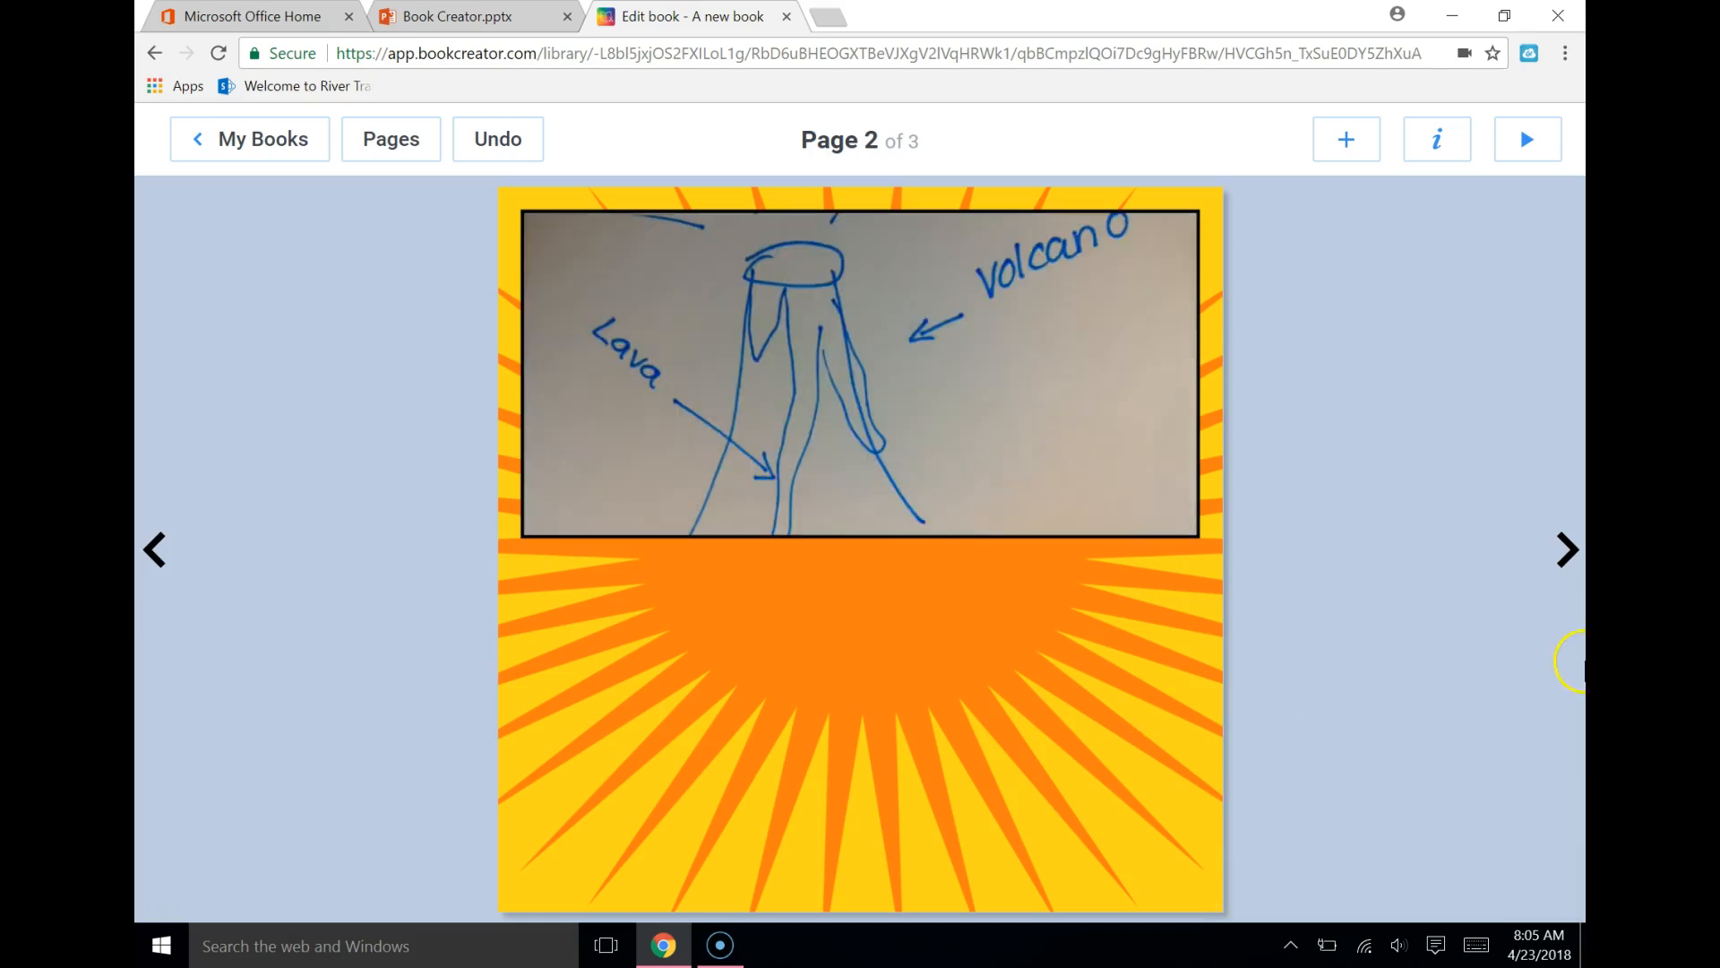
Shift the volcano photo downward inside its comic panel, and cut that panel from page 2
left_click(973, 430)
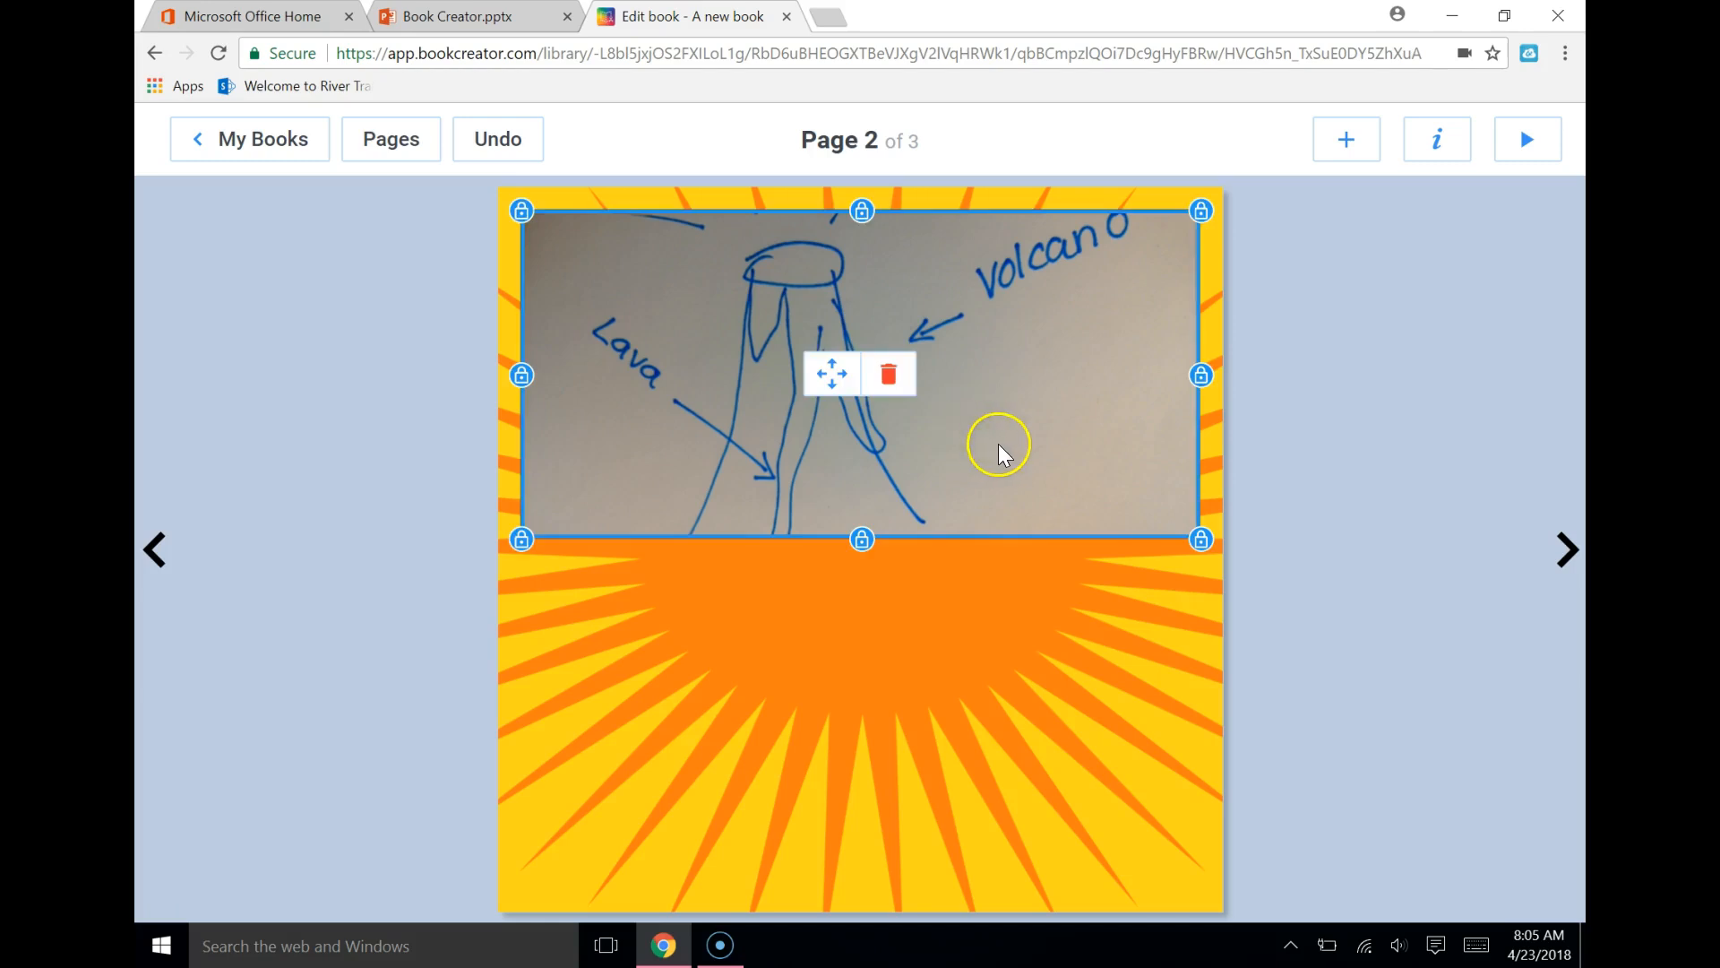
left_click_drag(825, 383, 914, 398)
left_click_drag(1196, 594, 1190, 651)
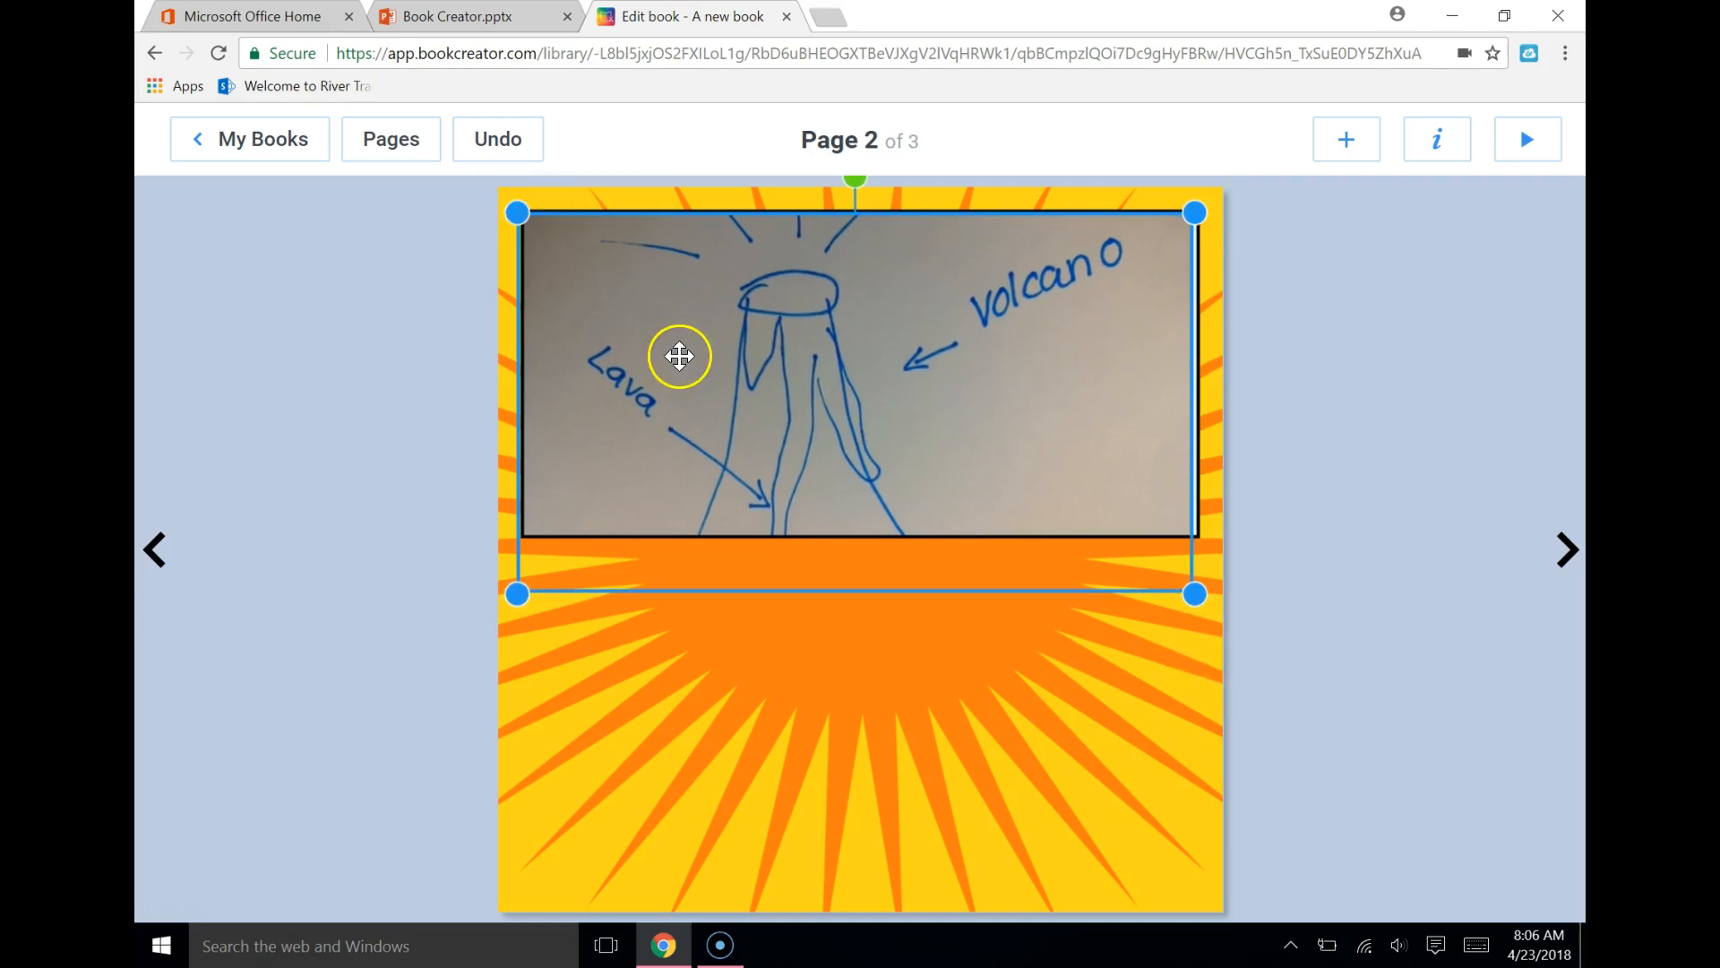
right_click(764, 309)
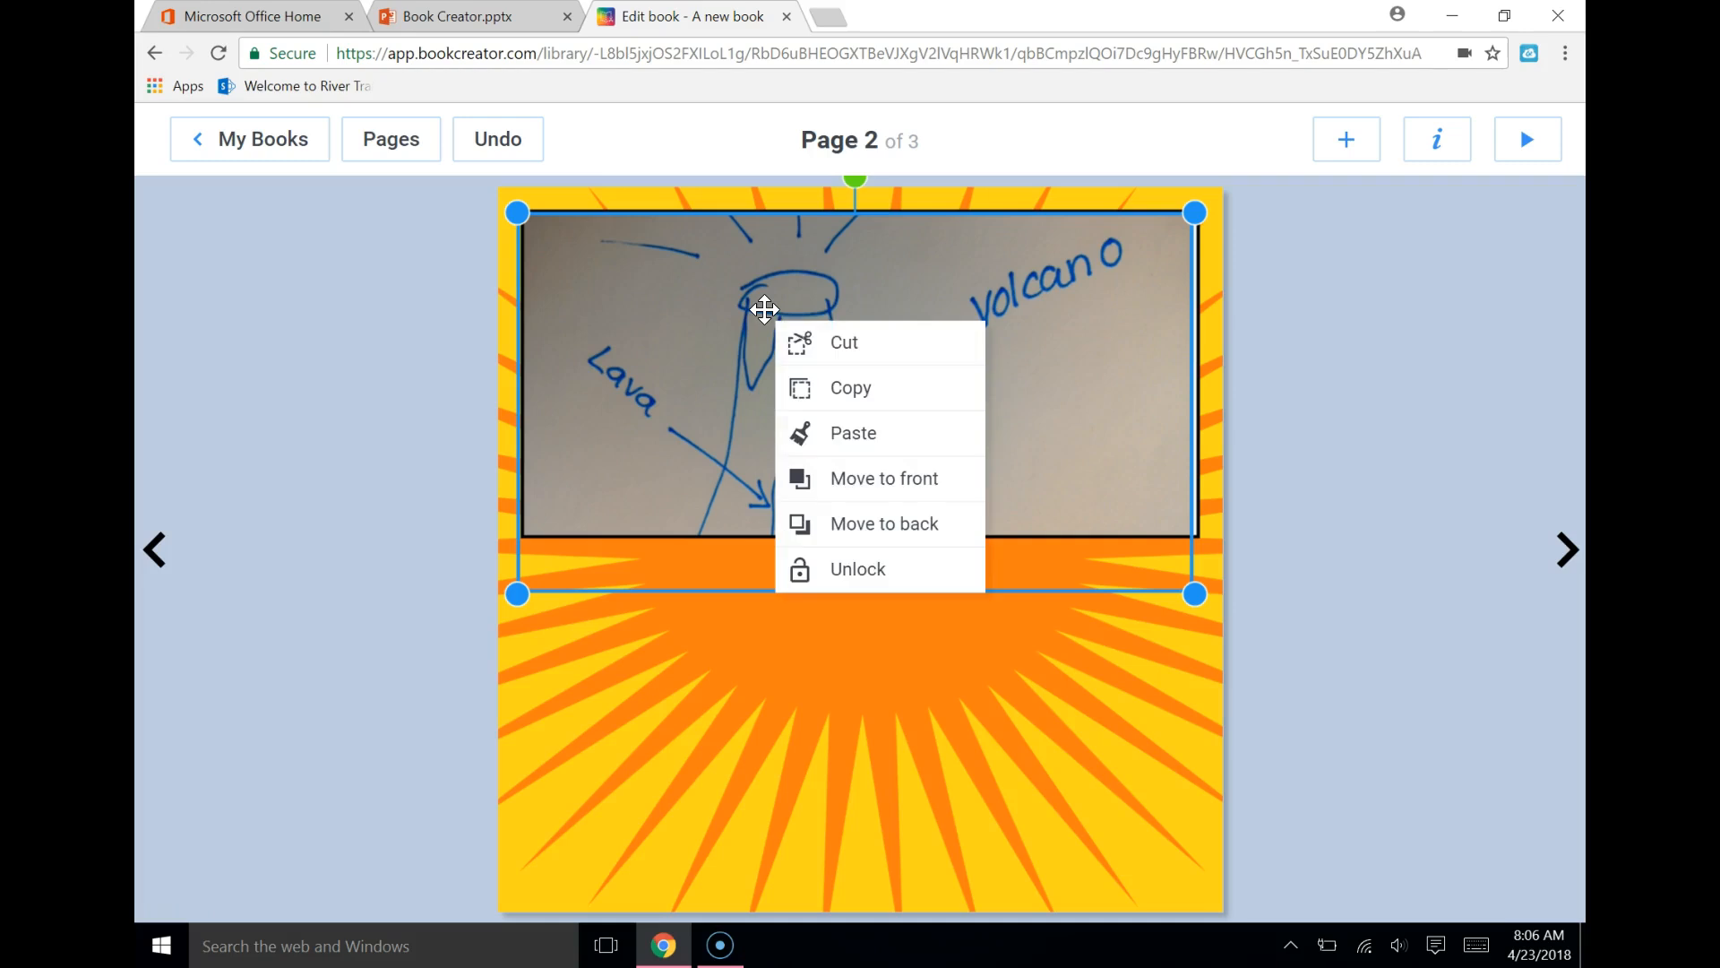
left_click(835, 349)
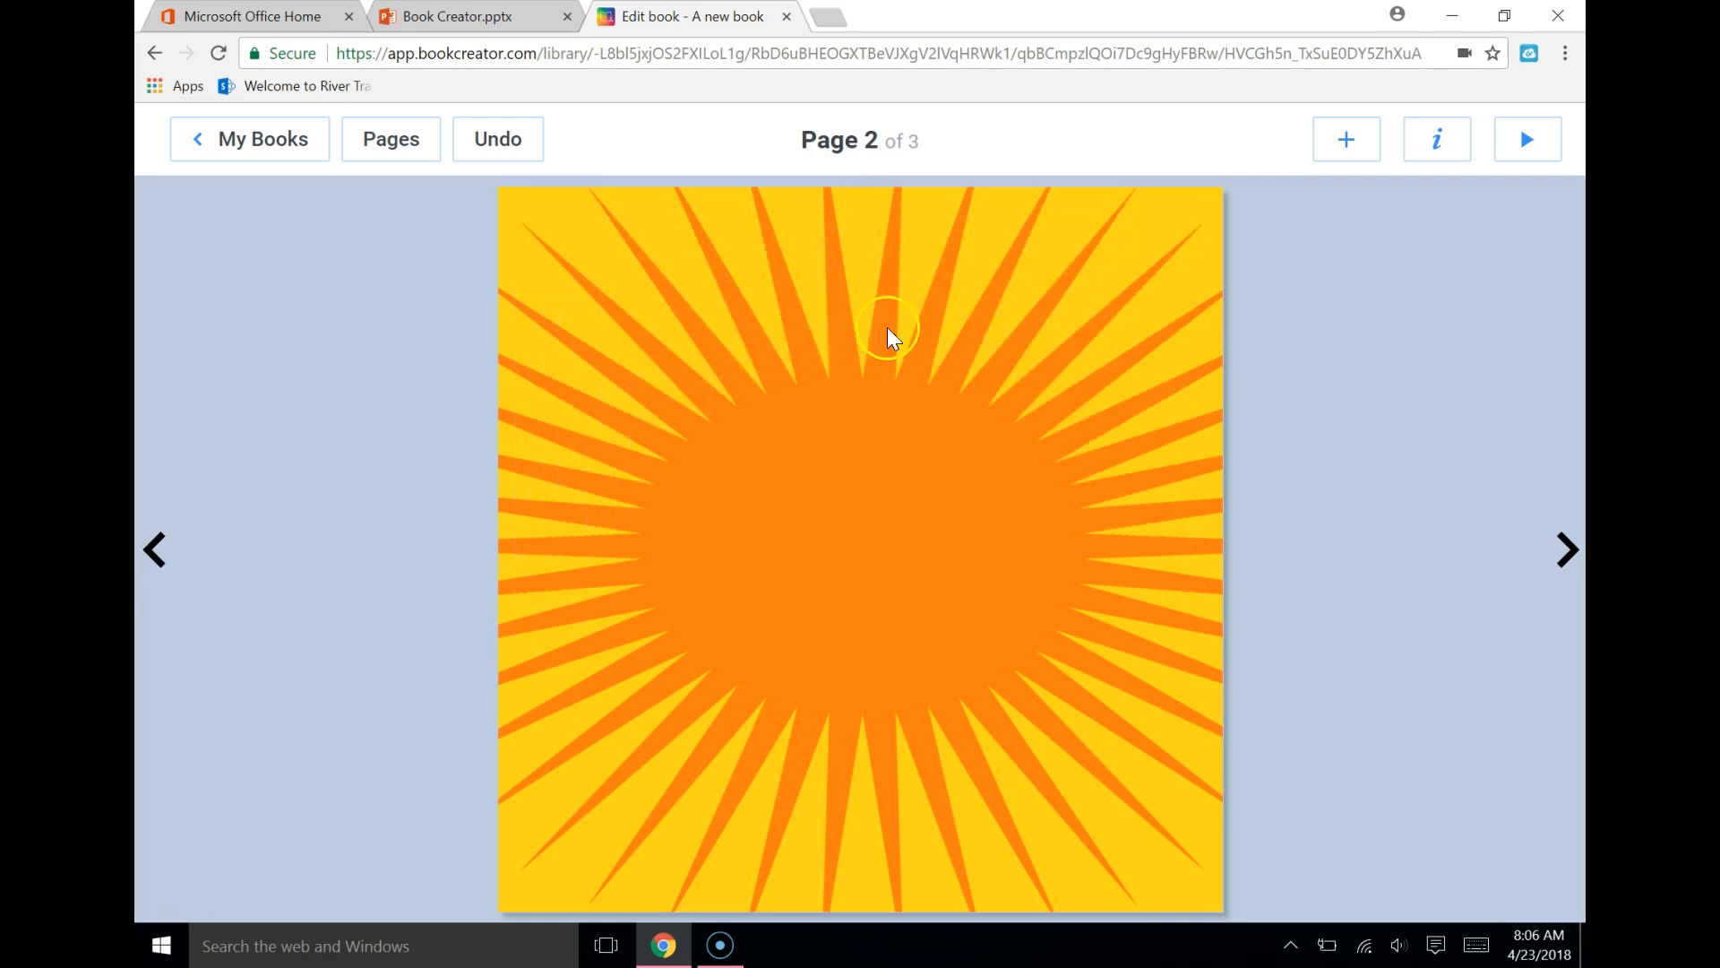
Insert the comic layout with two stacked horizontal panels on page 2 and cut the lower panel
left_click(1362, 154)
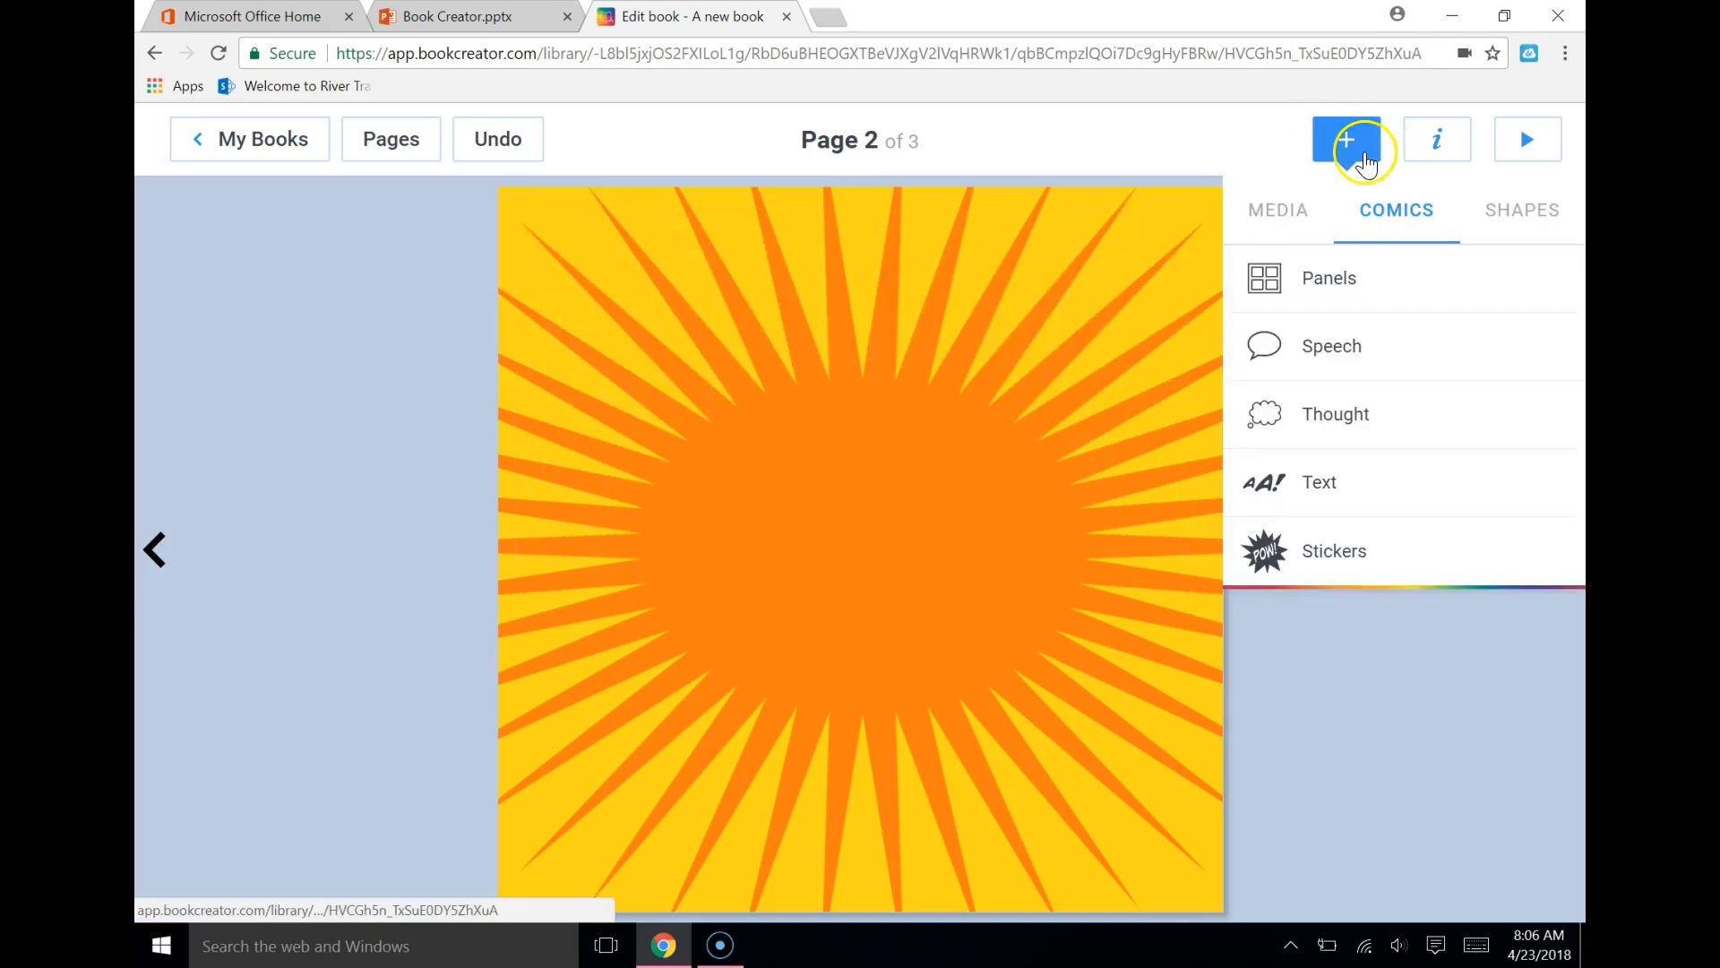
left_click(1323, 294)
left_click(1357, 306)
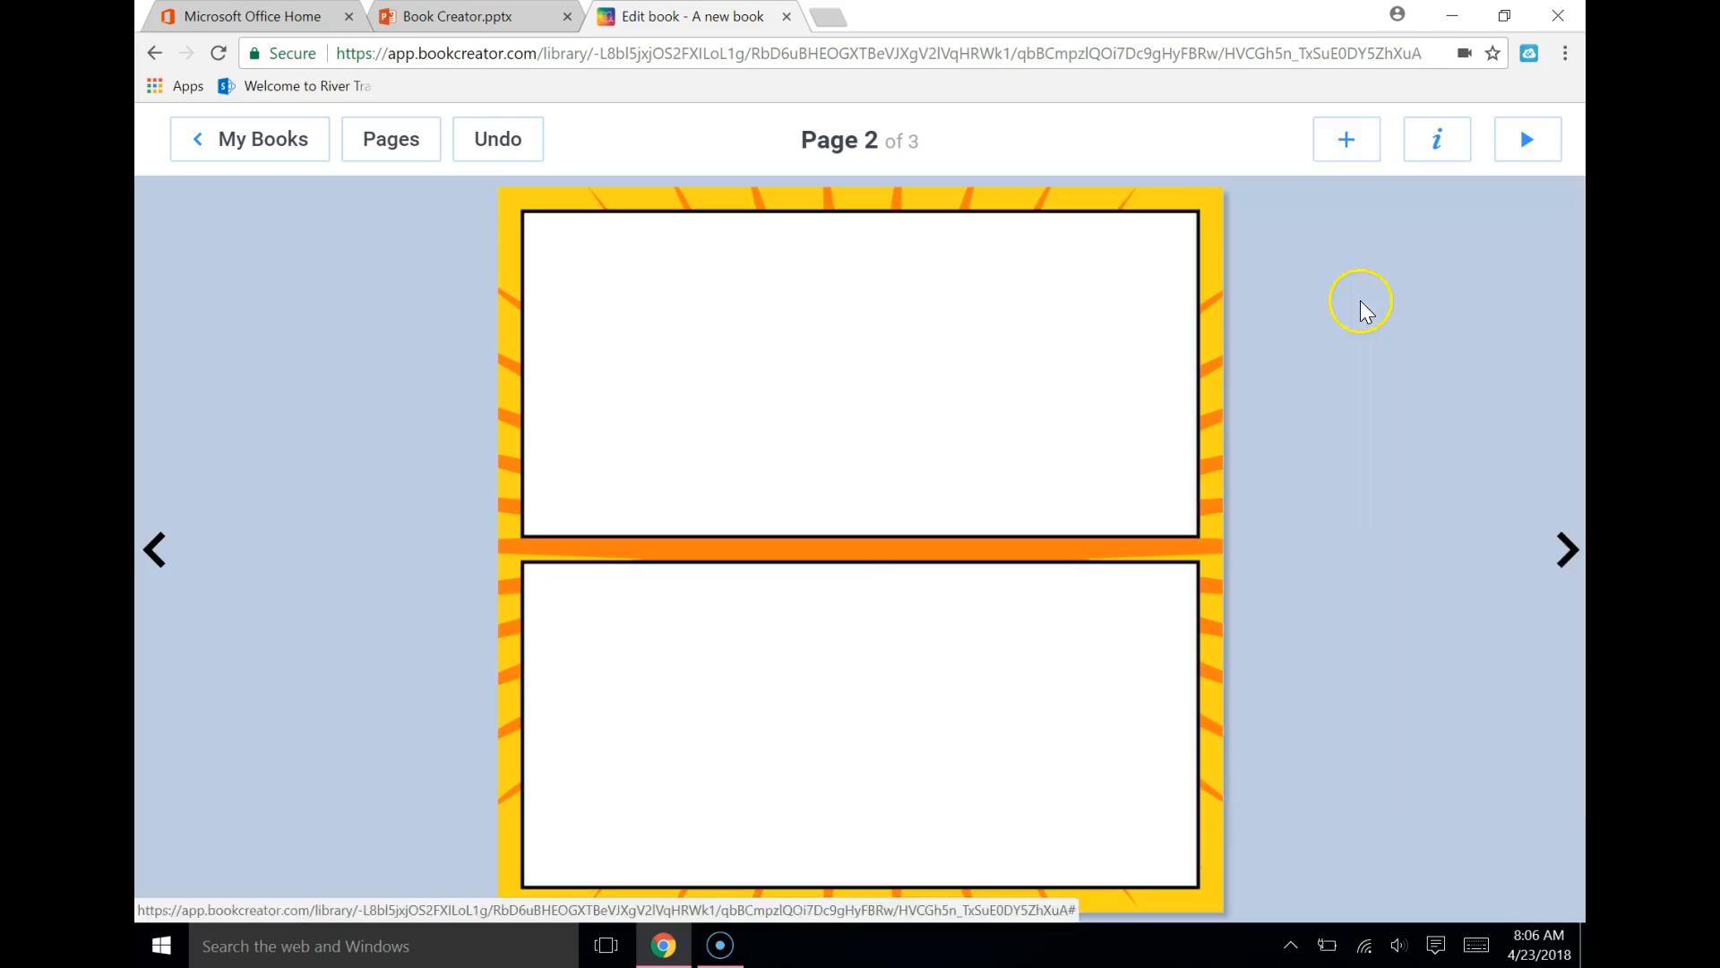
left_click(848, 712)
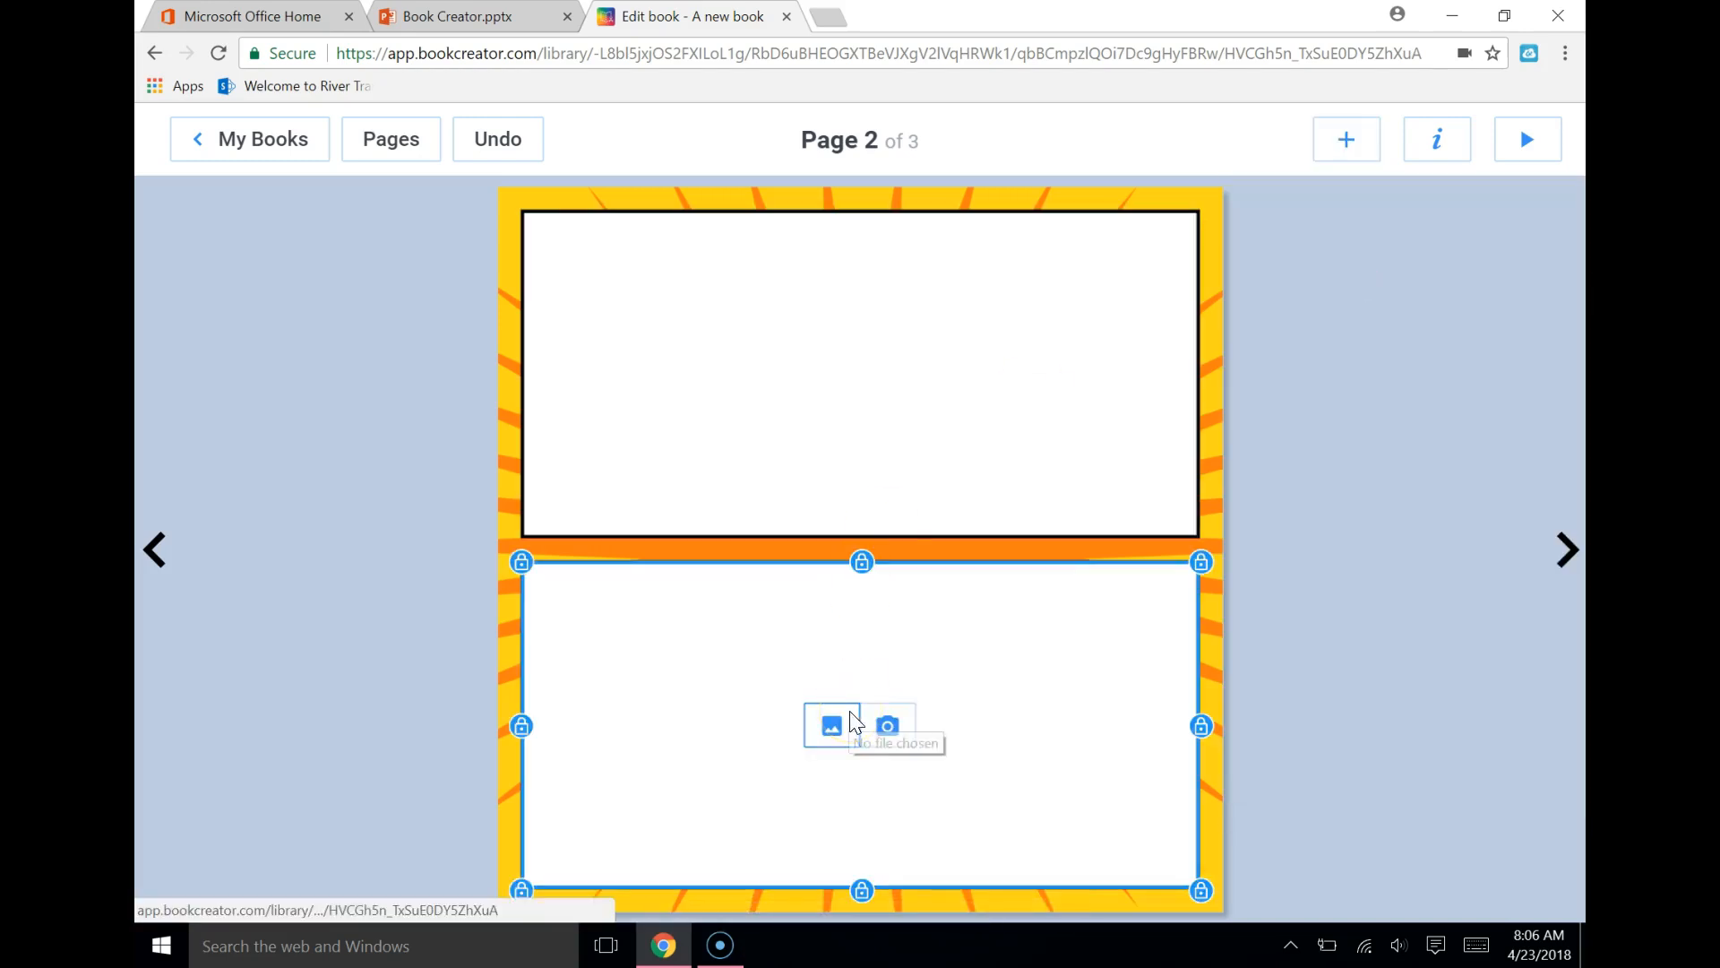
right_click(826, 676)
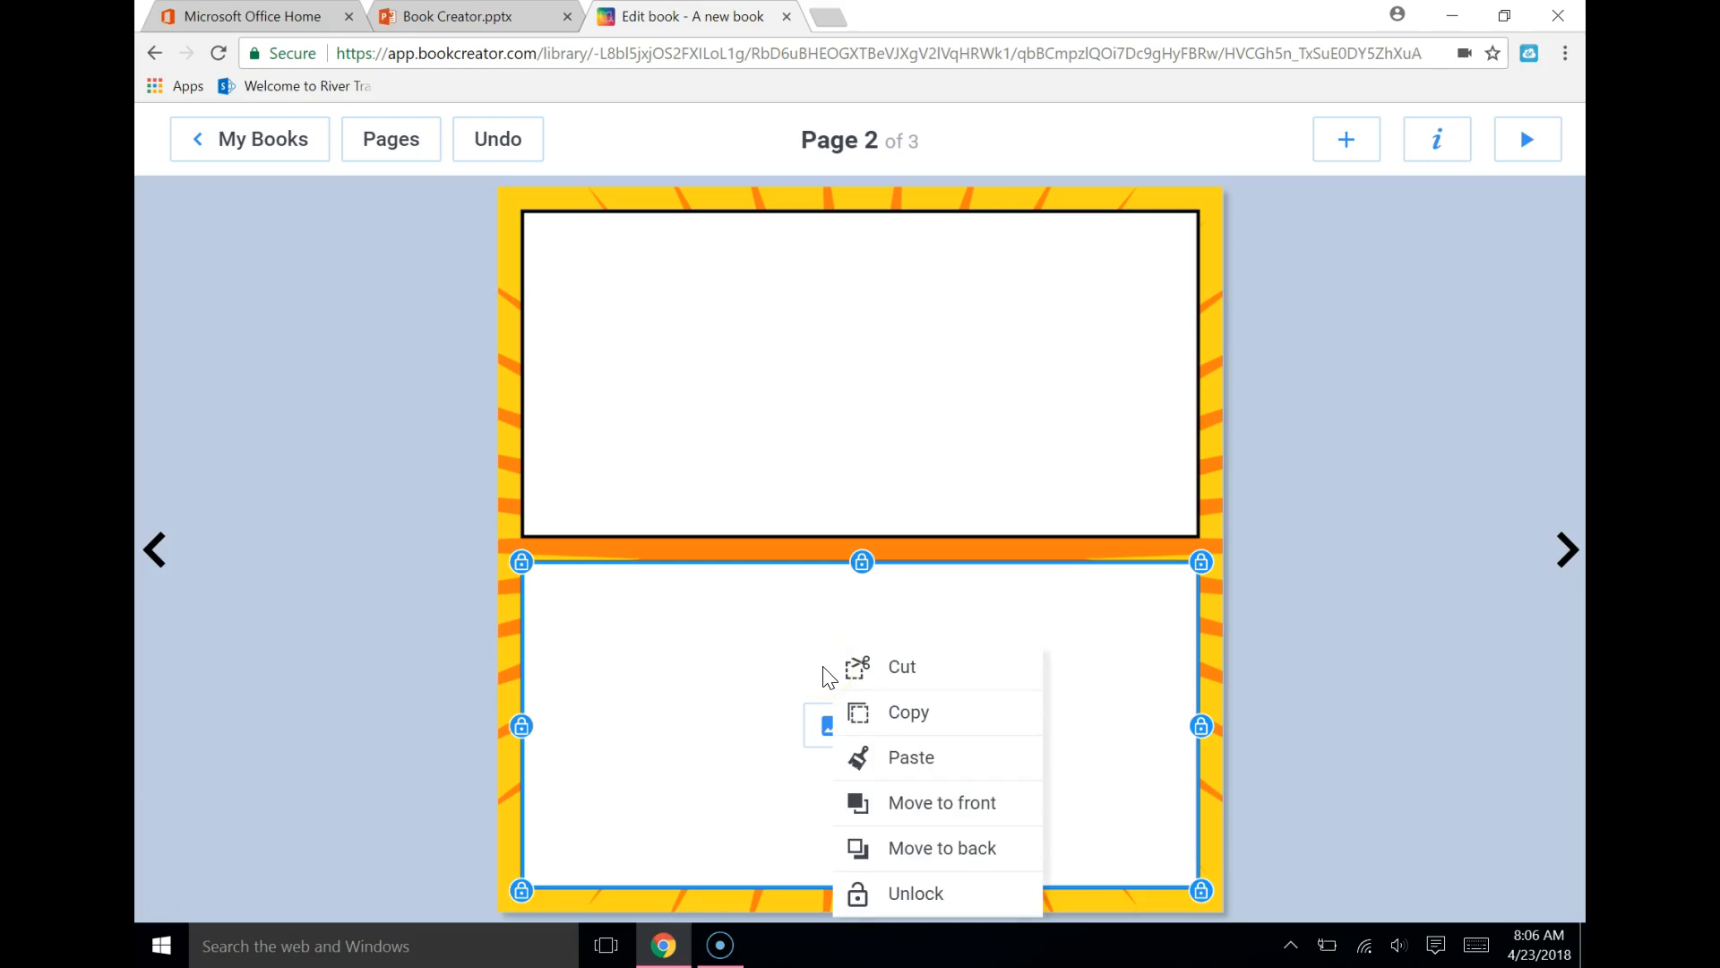
left_click(889, 670)
Import the "pigs" image from the computer's Desktop folder into the upper comic panel
left_click(852, 408)
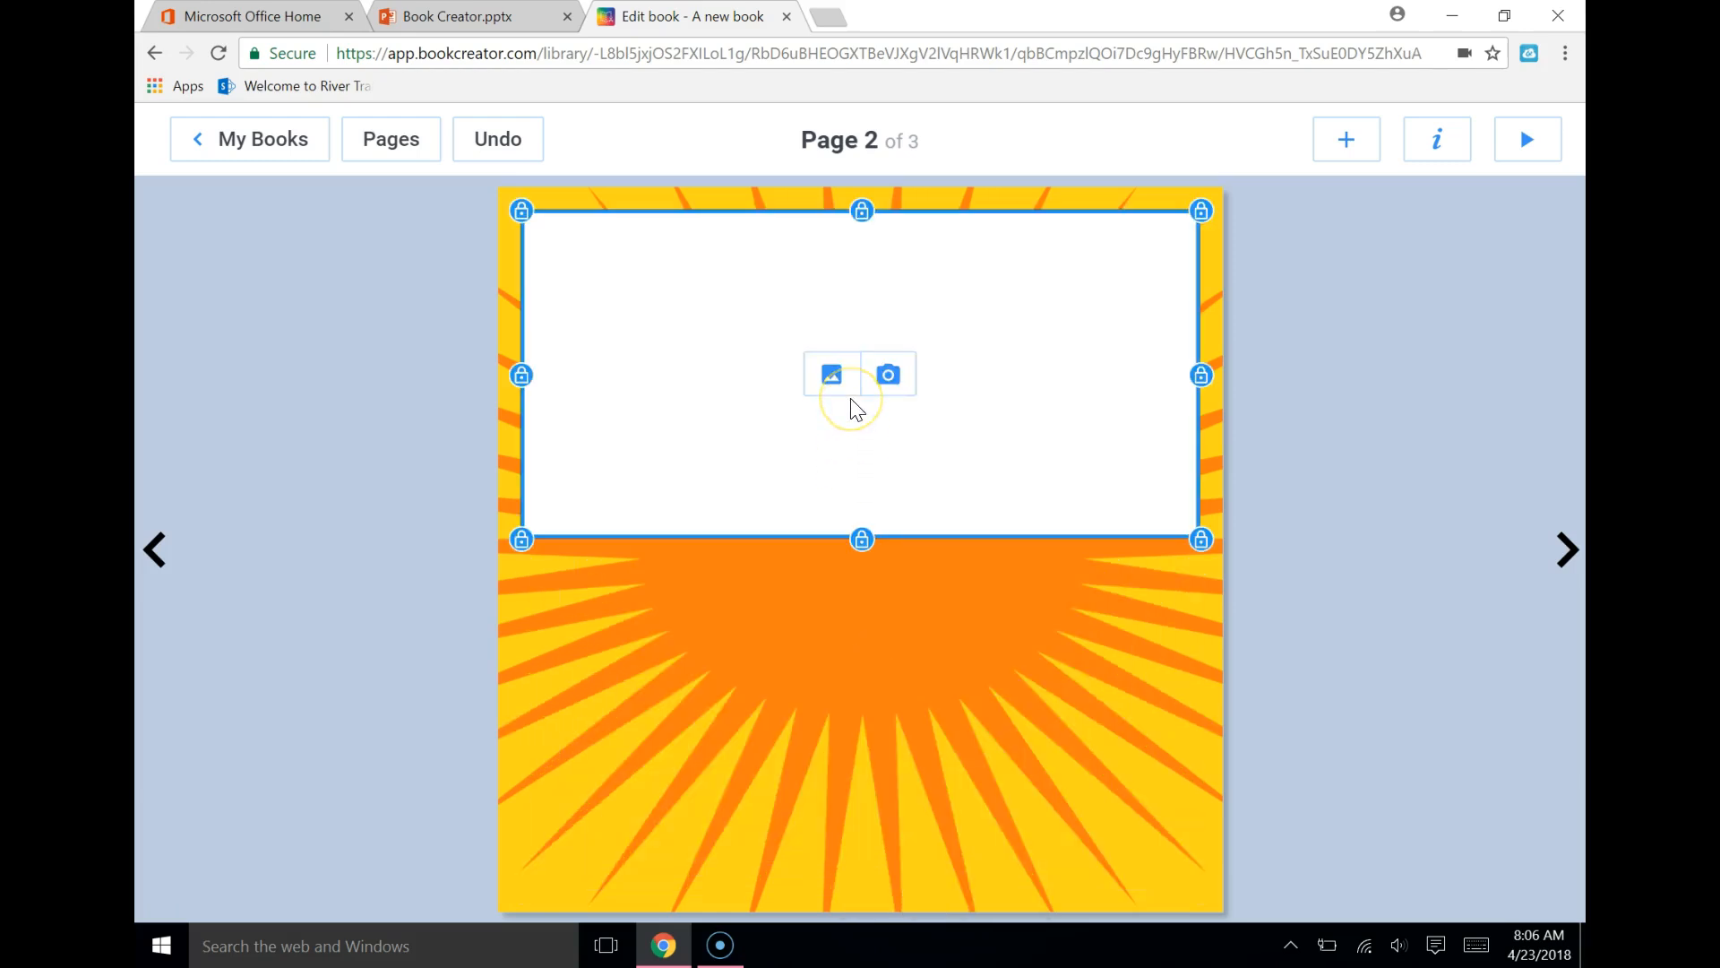
left_click(835, 379)
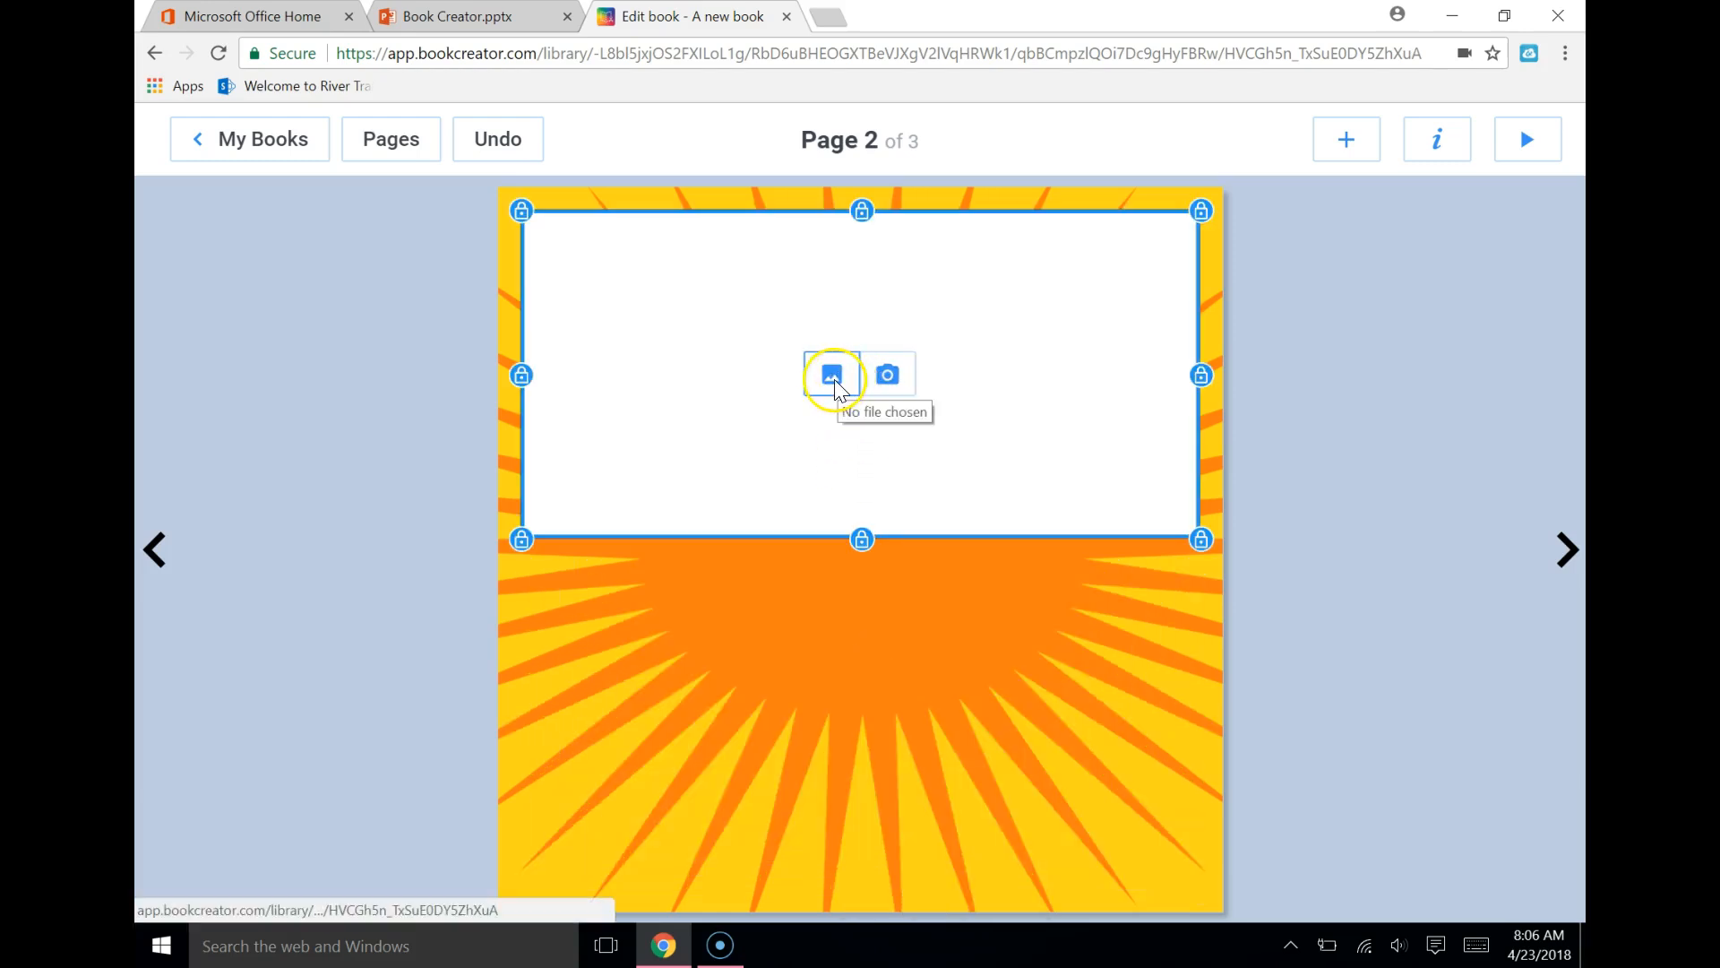
left_click(833, 381)
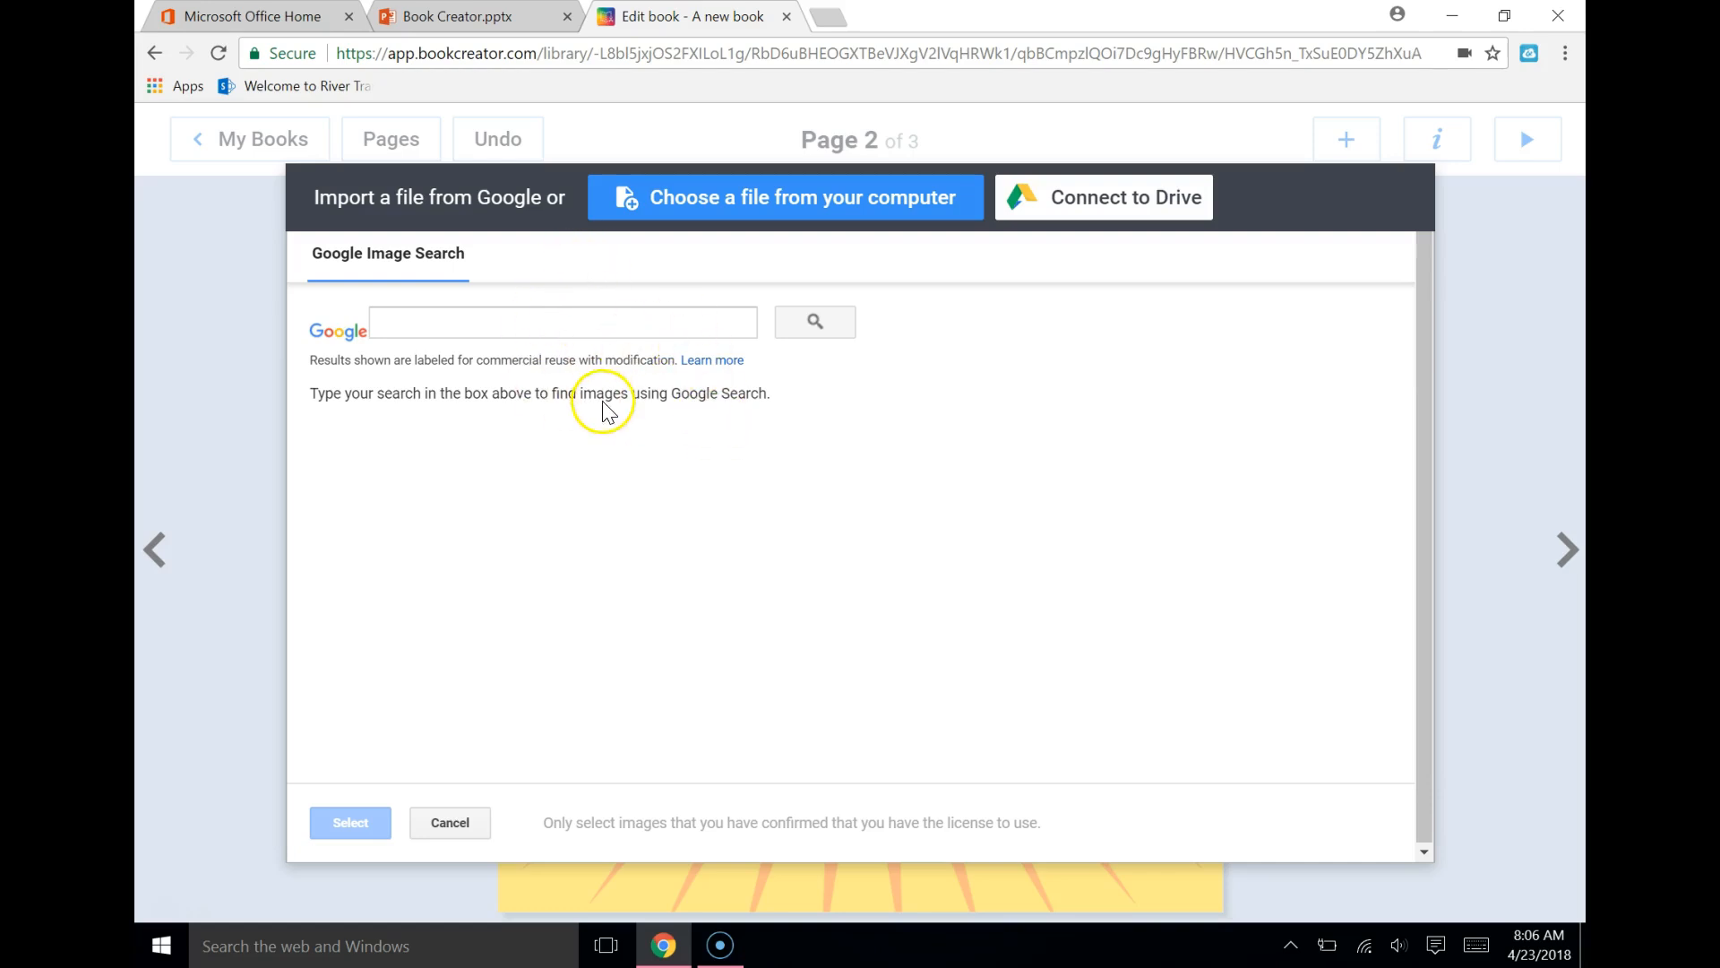
left_click(883, 201)
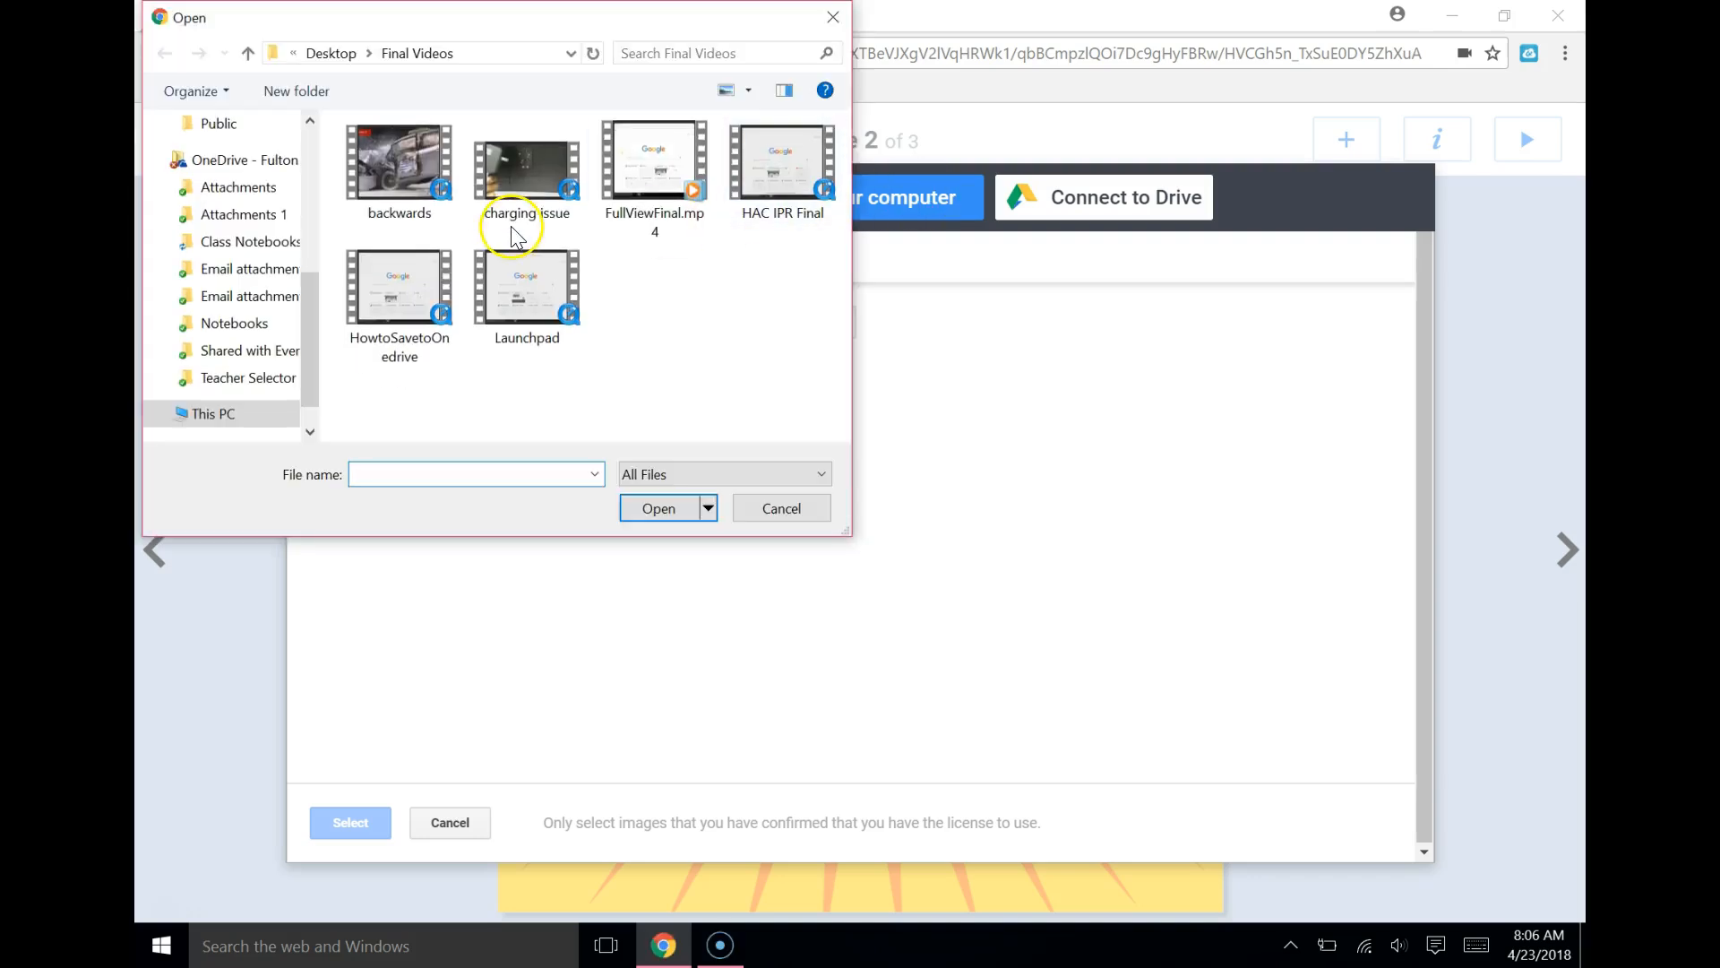
left_click_drag(309, 304, 338, 107)
left_click(224, 166)
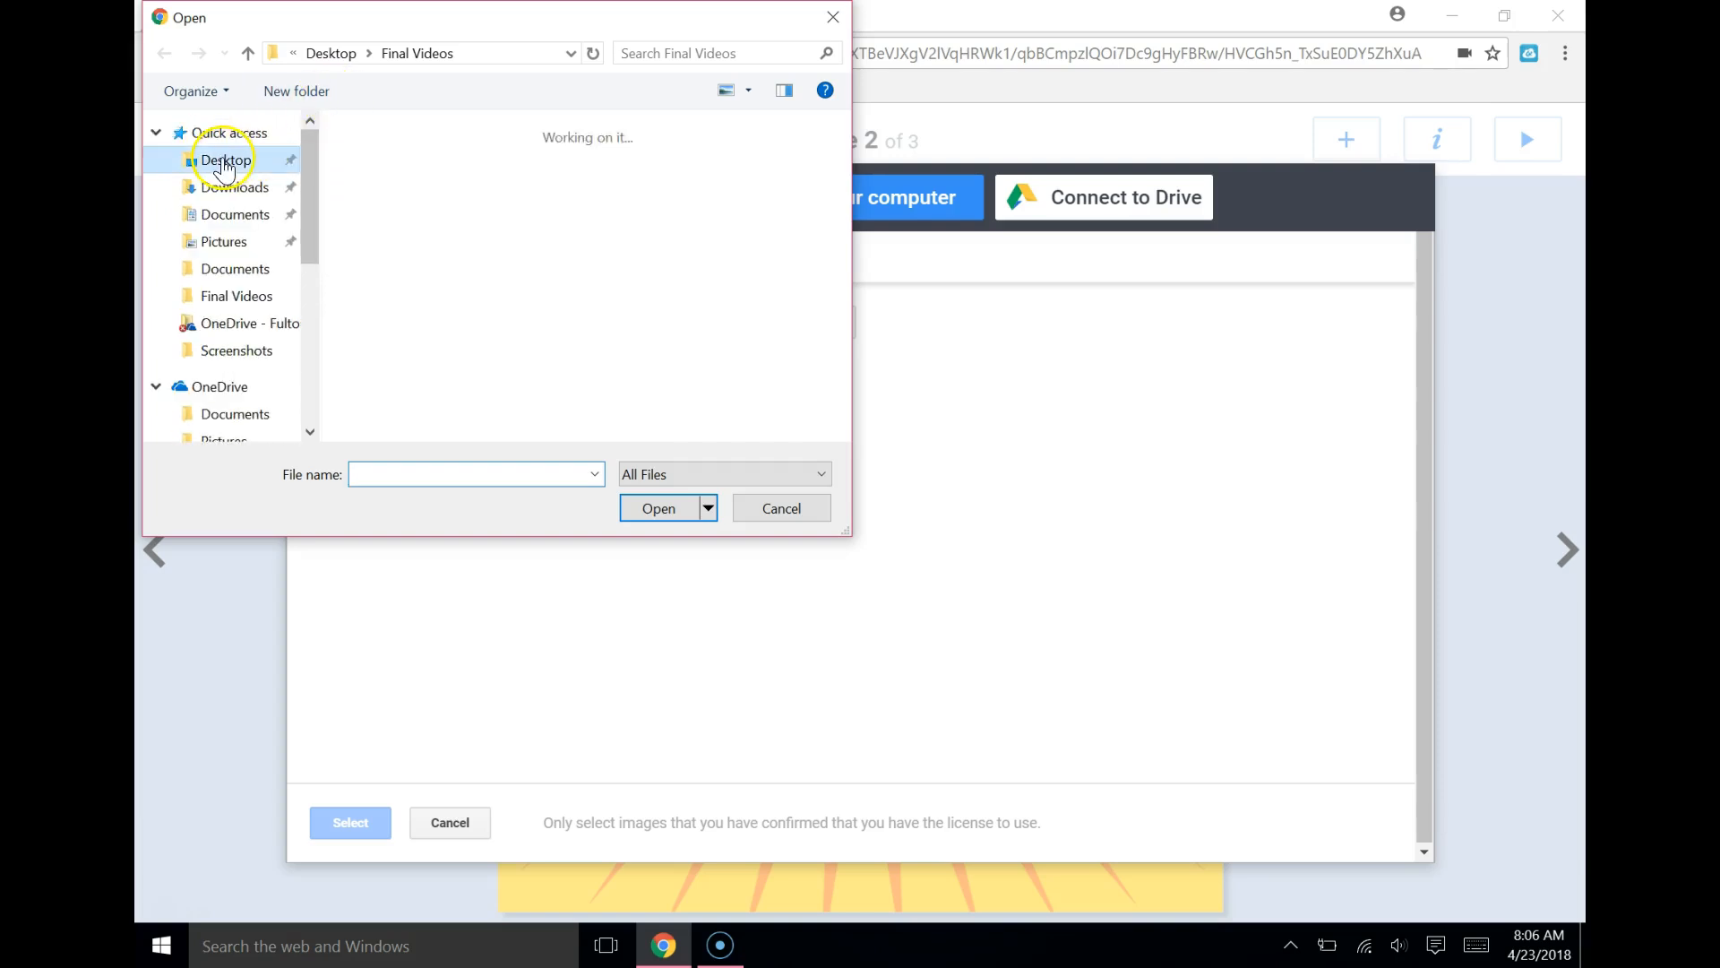
left_click(672, 191)
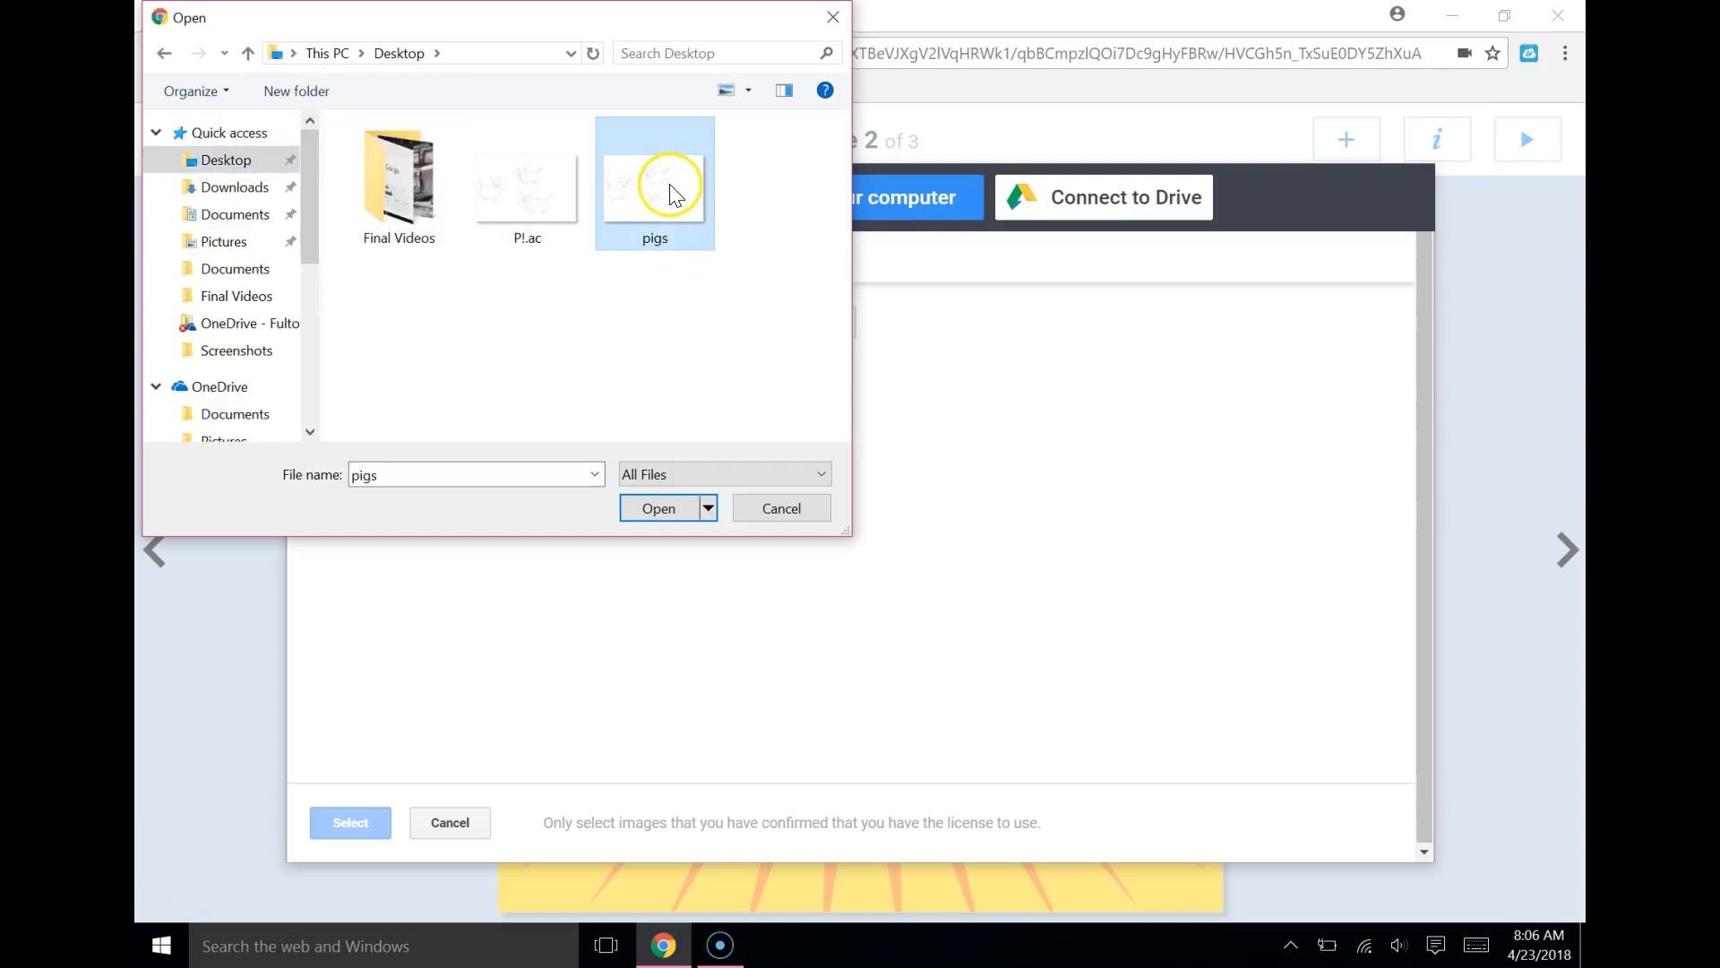
left_click(647, 516)
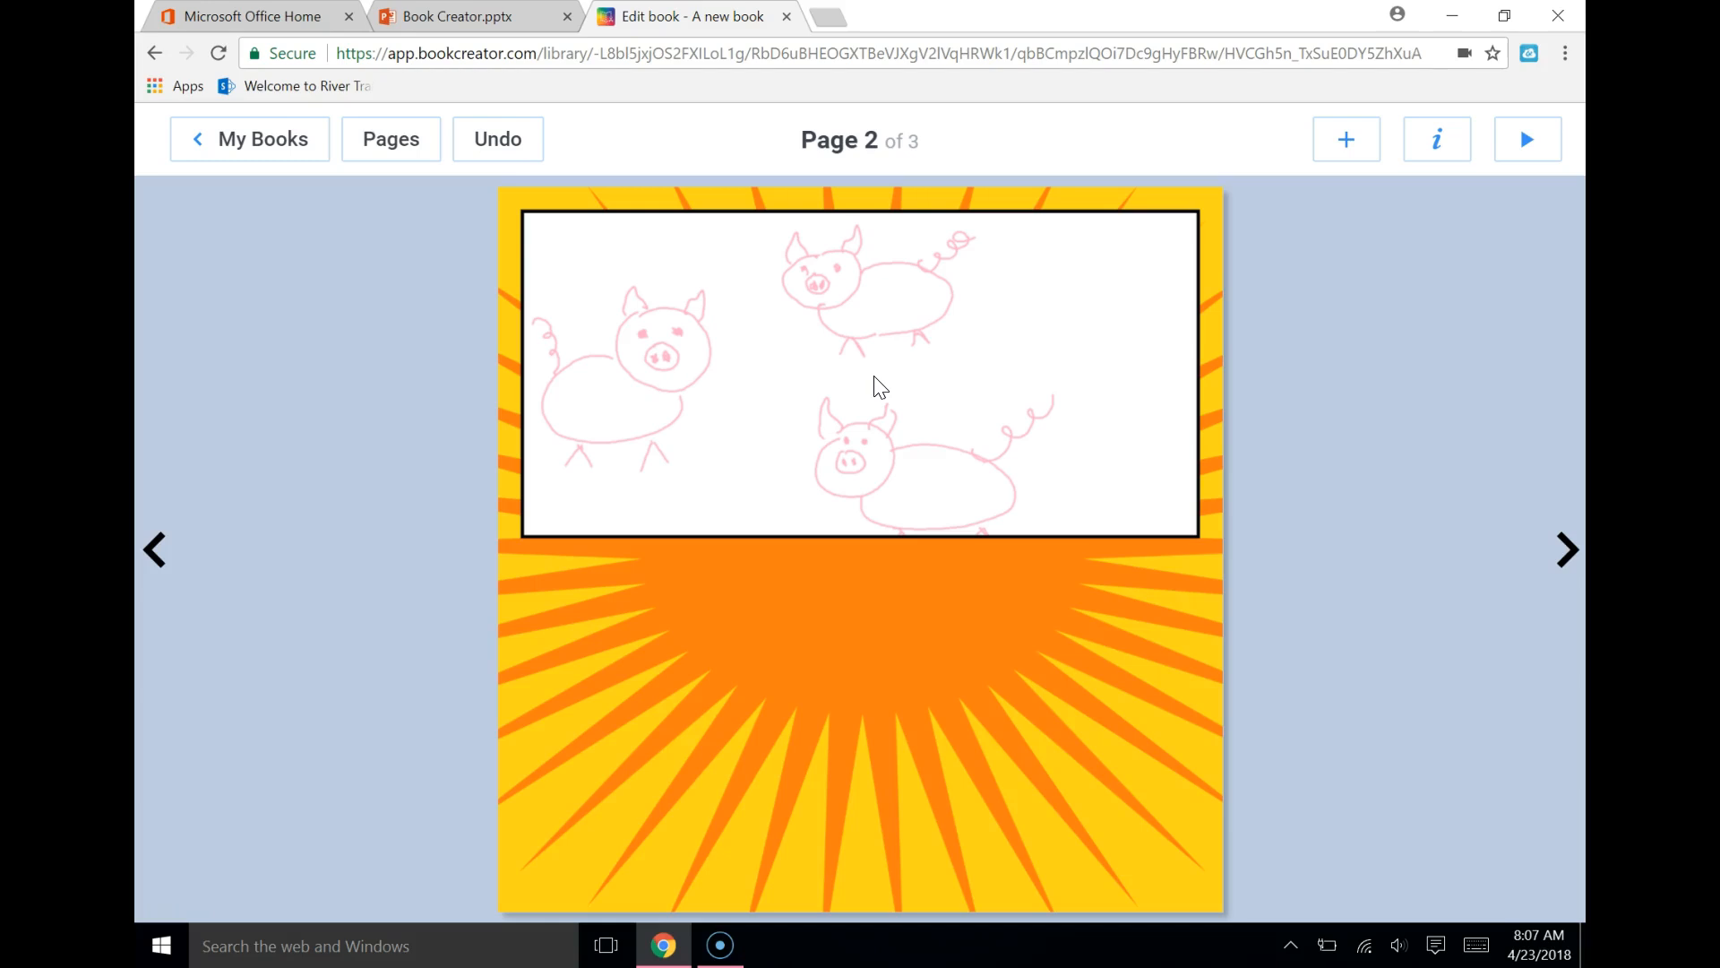
Move the pigs drawing downward and shrink it so all three pigs fit inside the panel
left_click(811, 367)
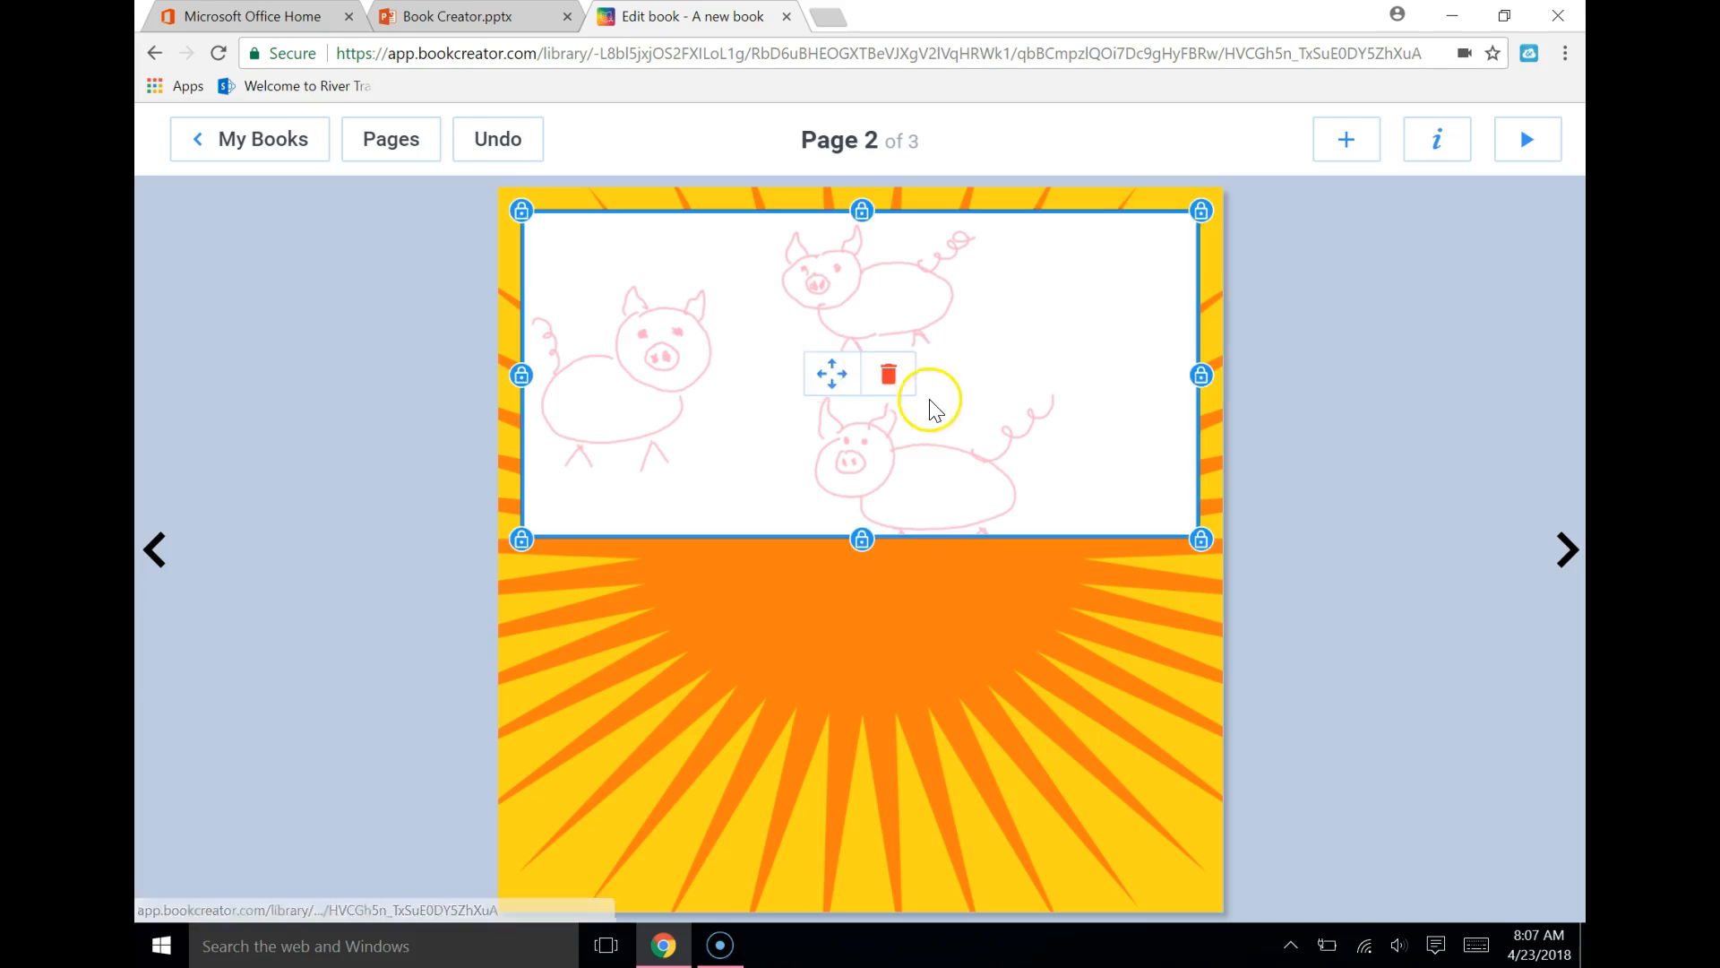
left_click_drag(825, 384, 864, 442)
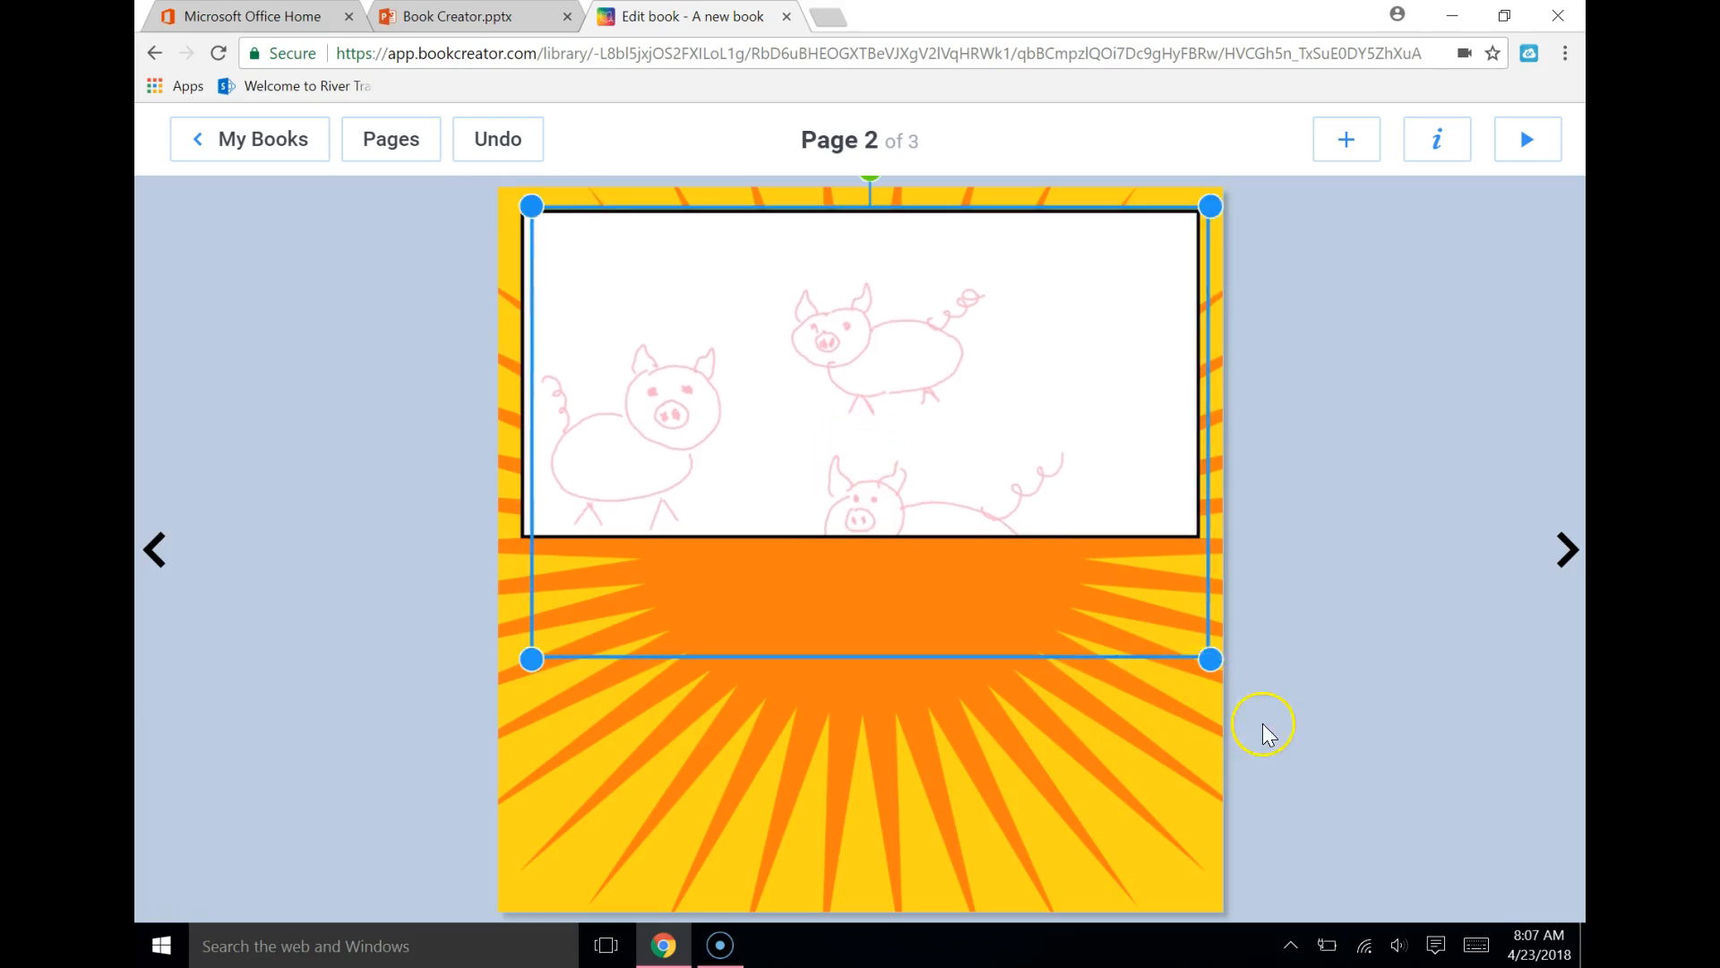
left_click_drag(1197, 674, 1016, 501)
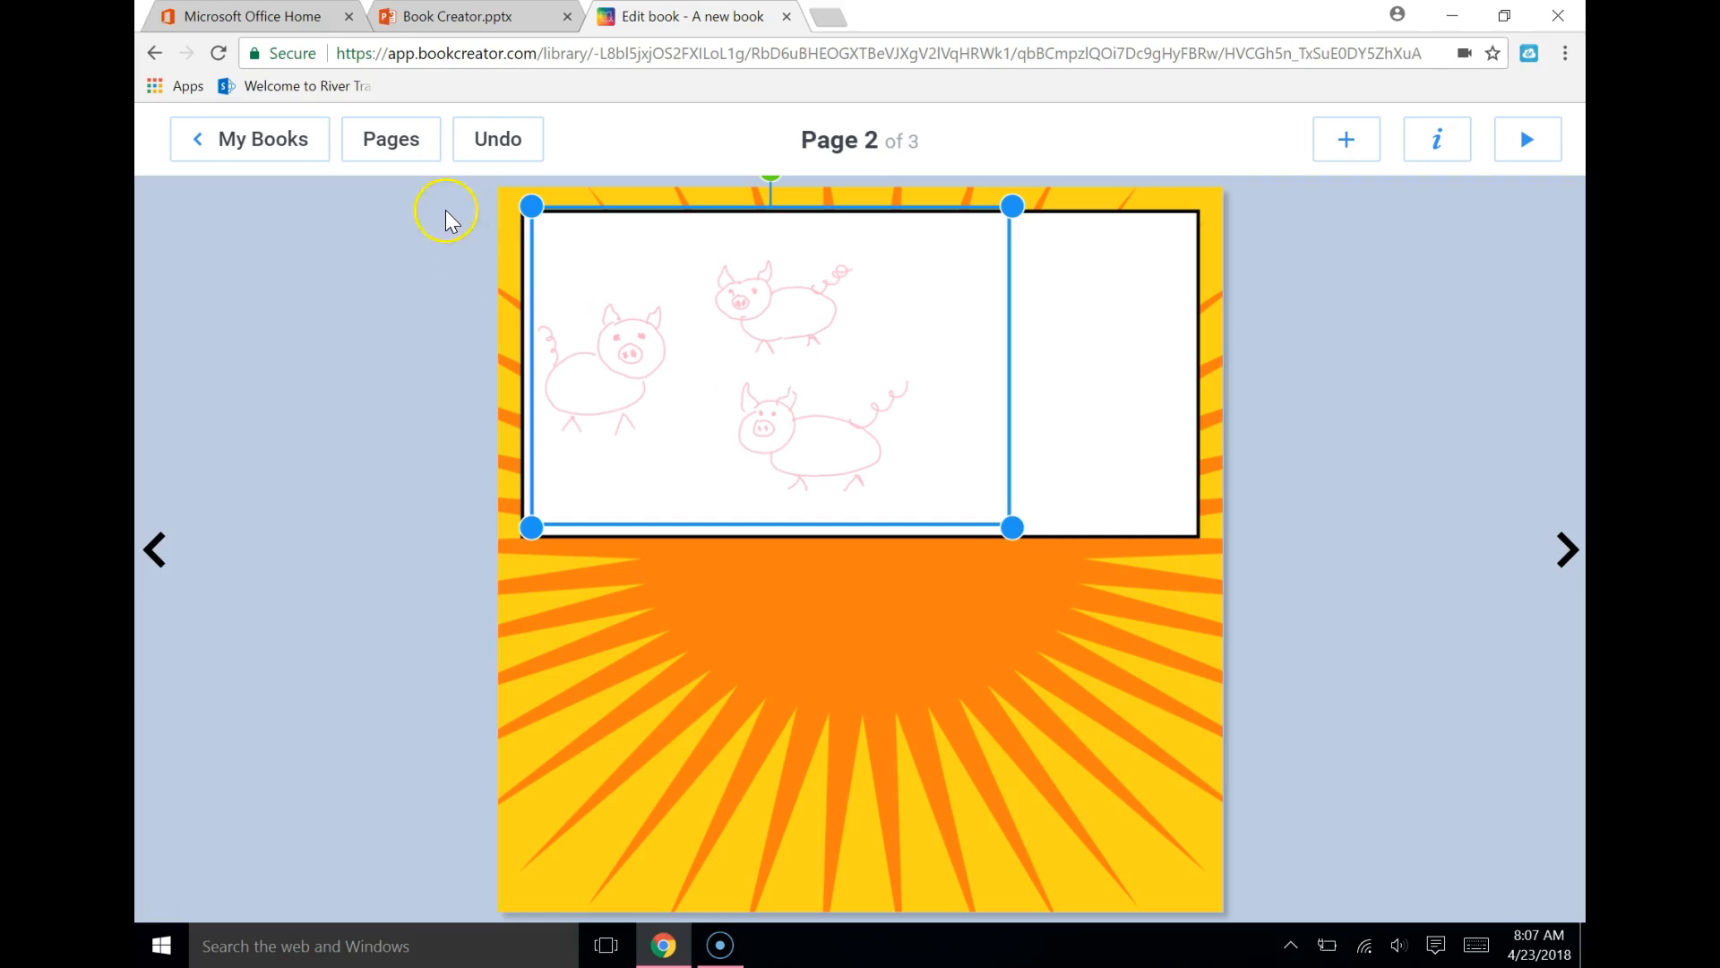
Open the sample book "Three Pigs" from the library and examine the panels and speech bubbles on its comic spreads
left_click(262, 136)
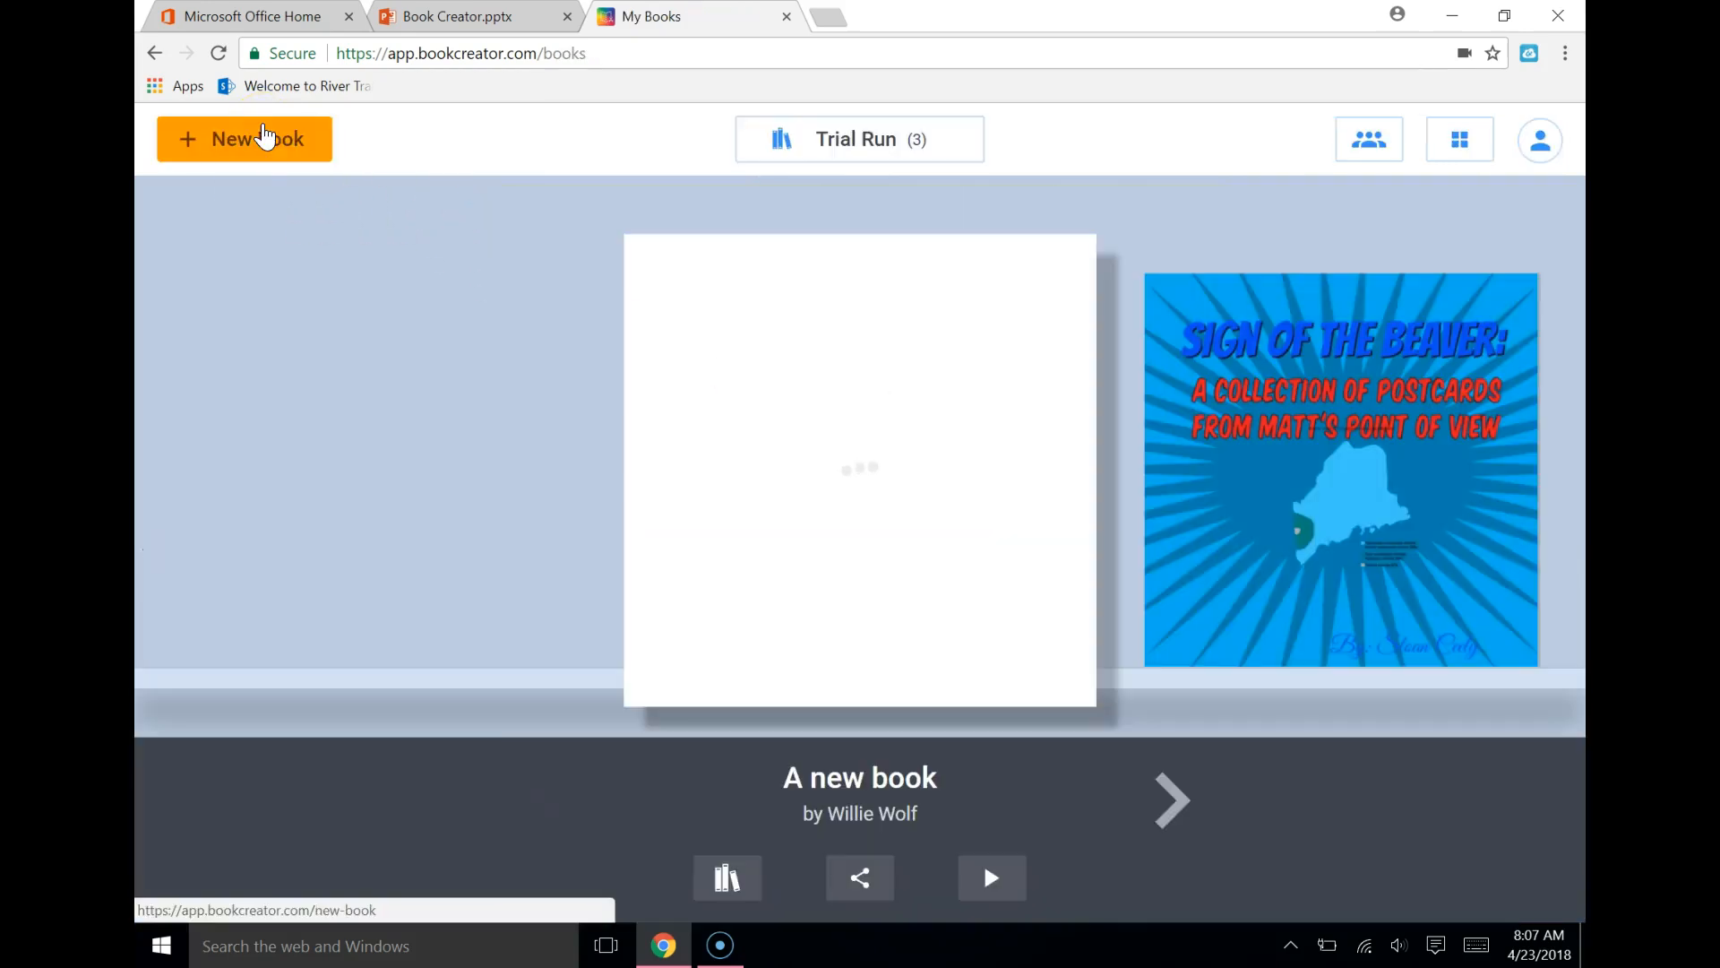
left_click(1176, 804)
left_click(1177, 817)
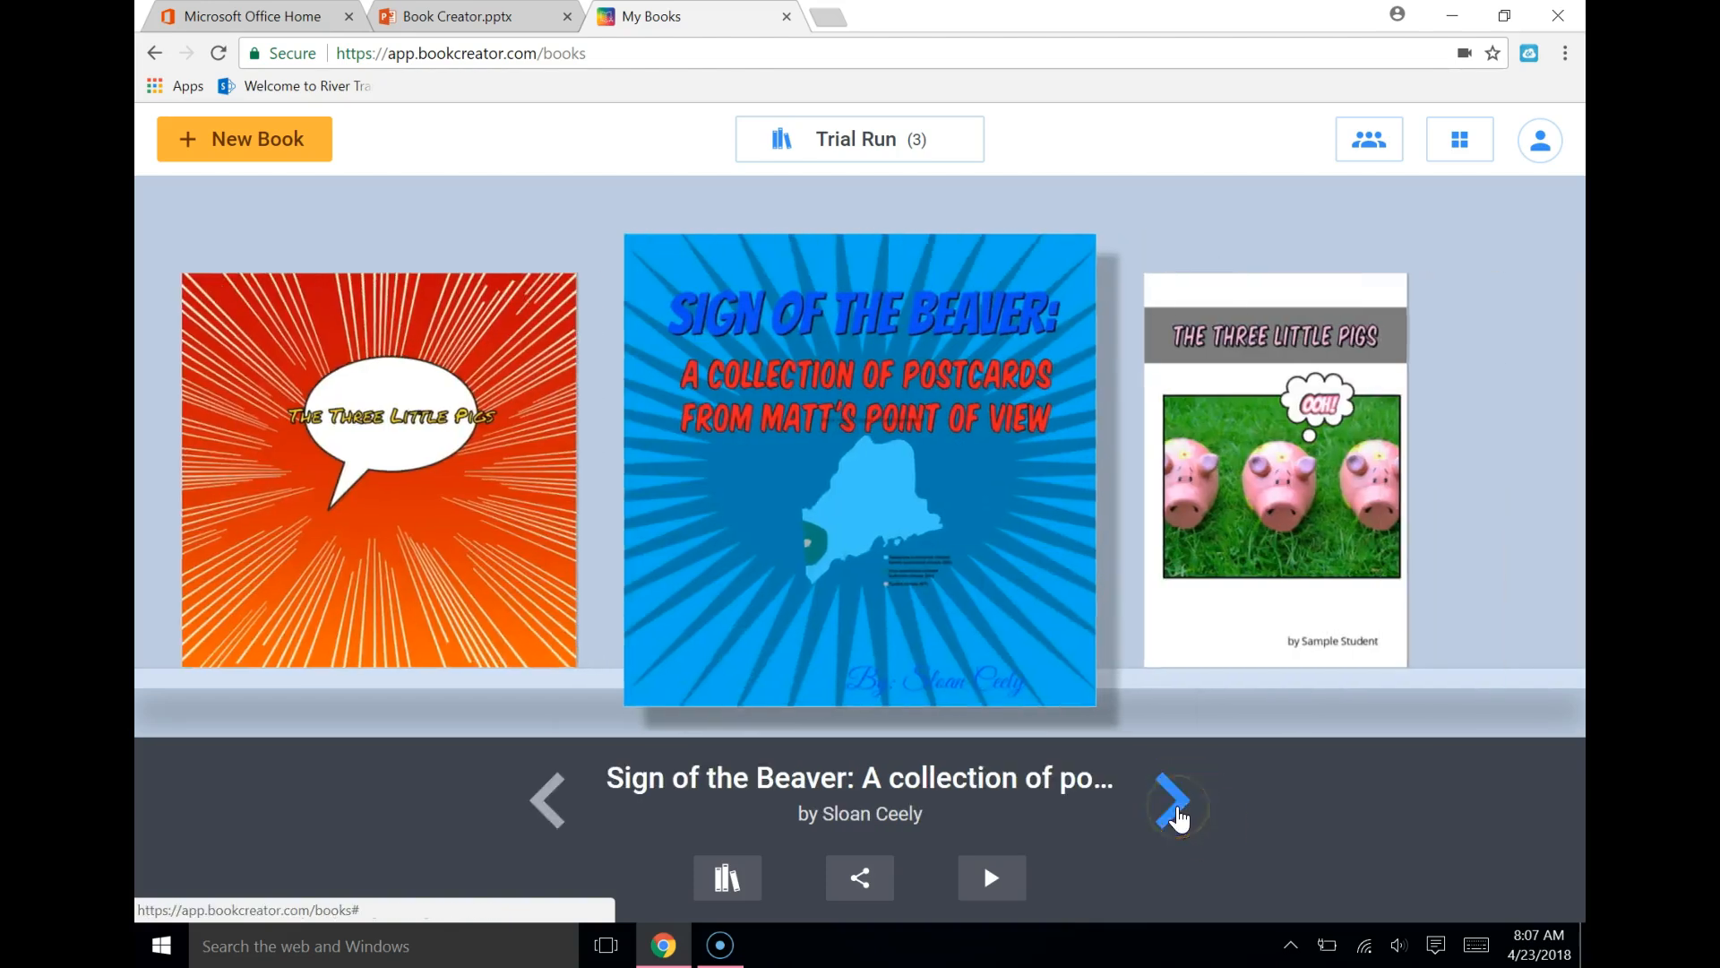
left_click(940, 595)
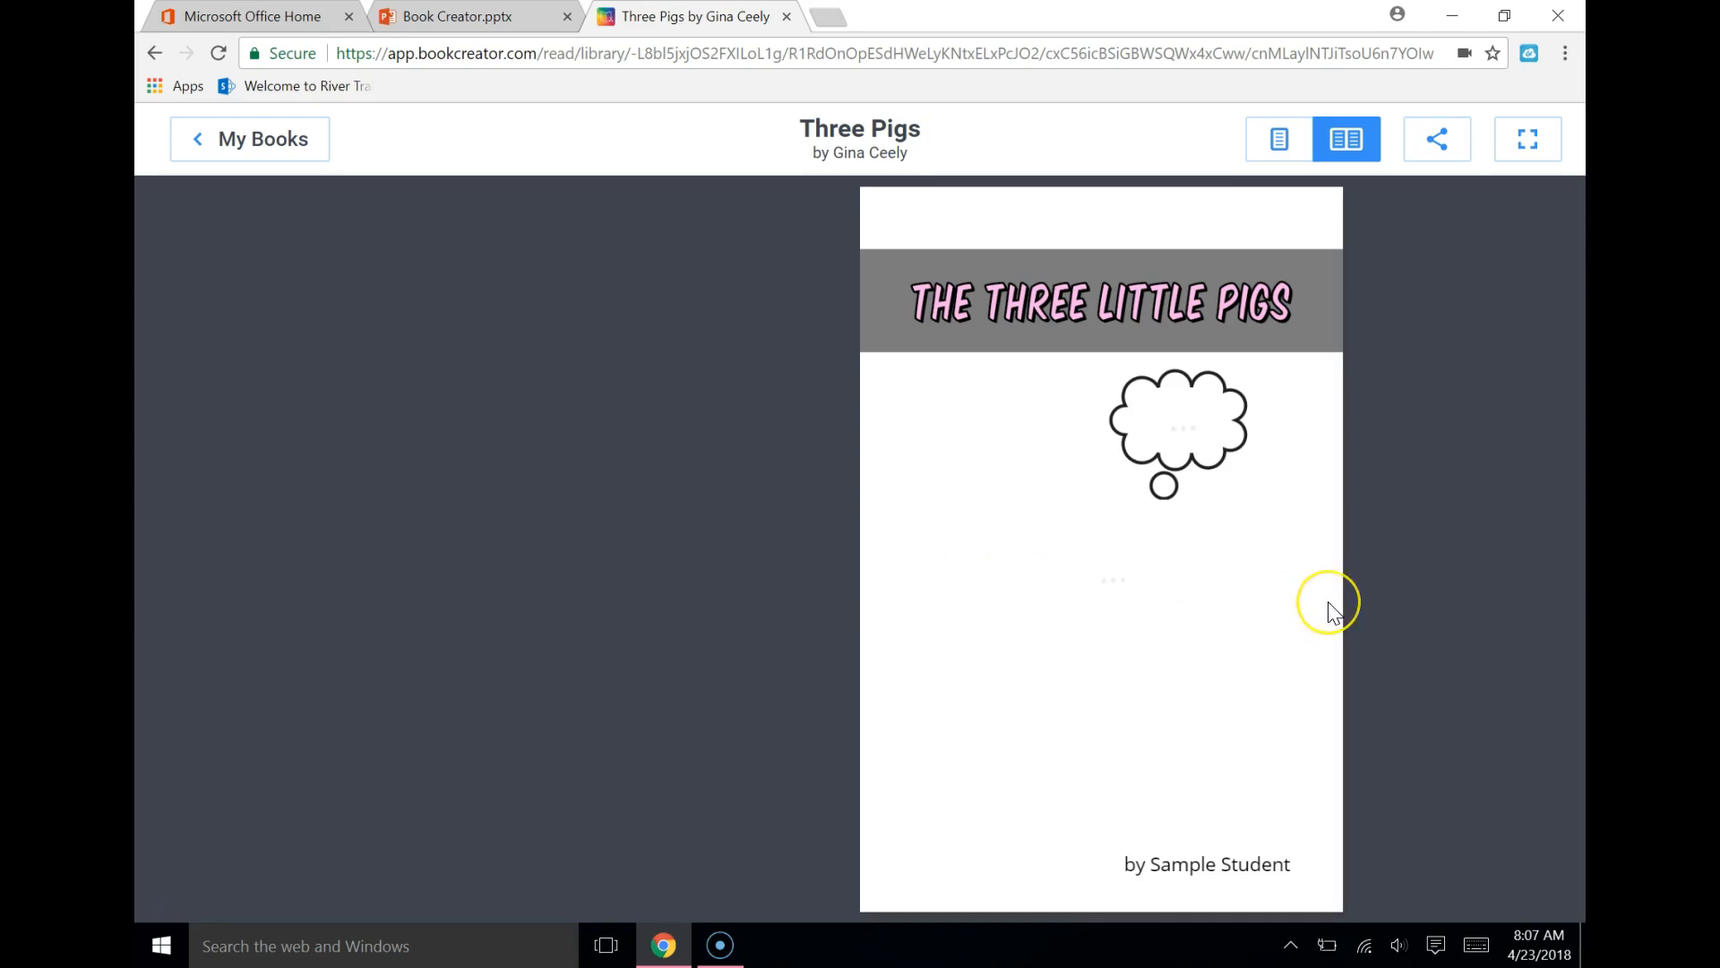
left_click(1290, 794)
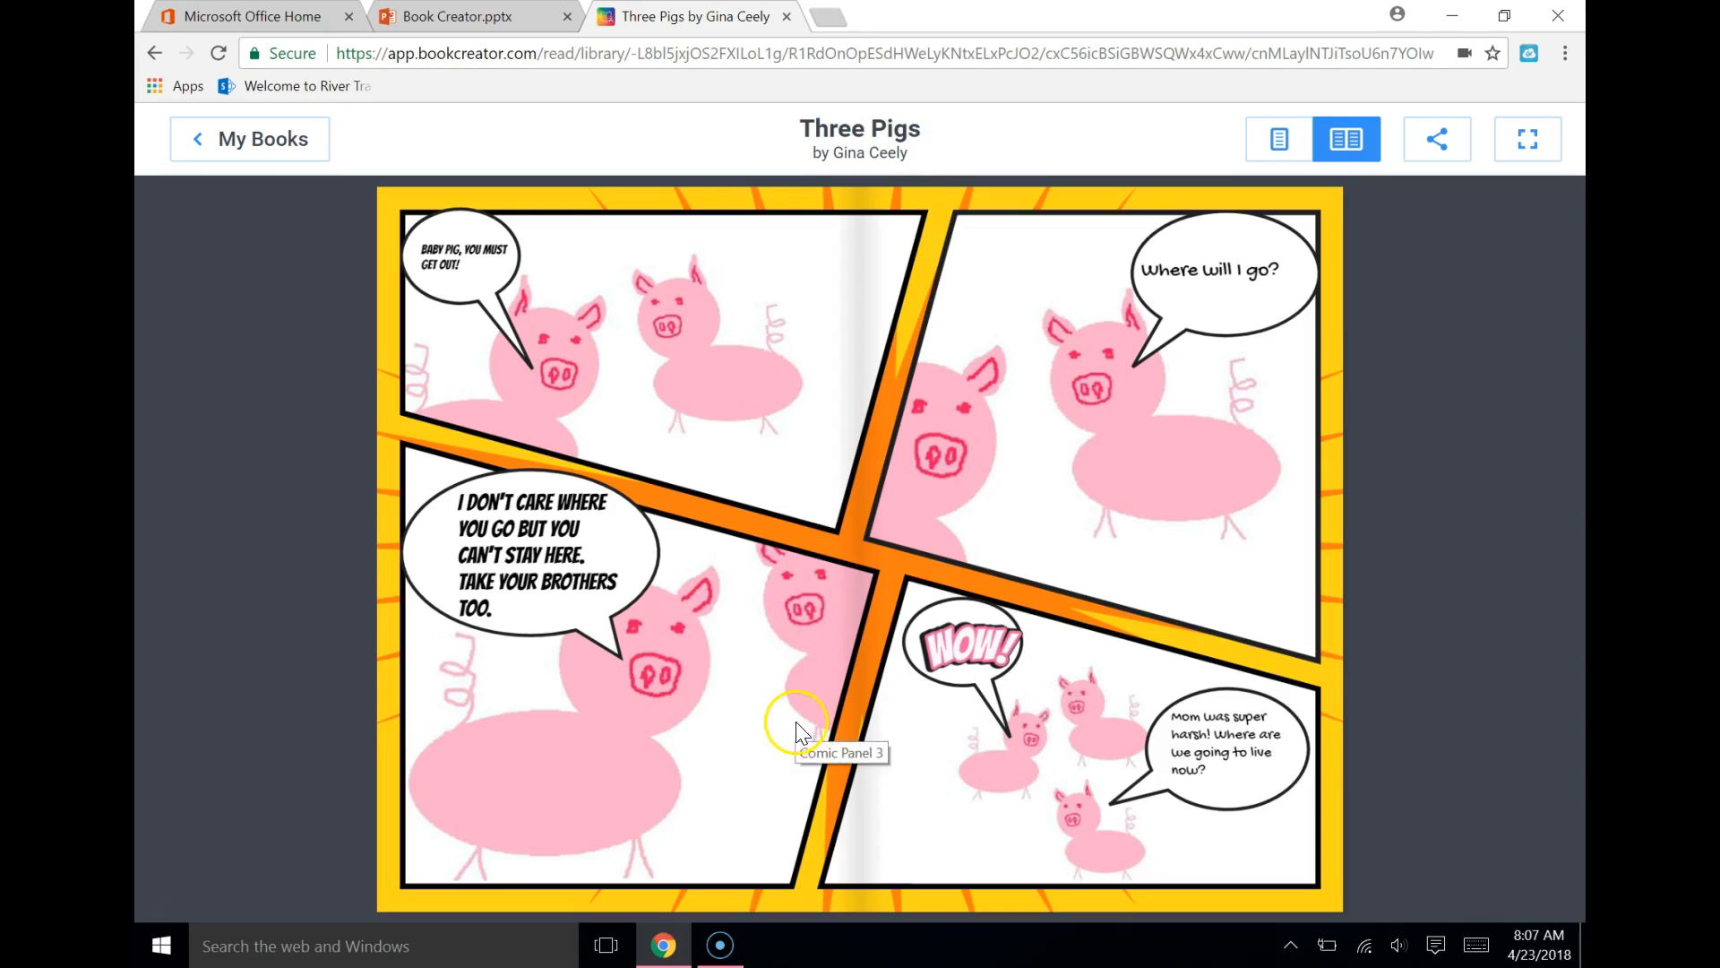
left_click_drag(1070, 809, 810, 815)
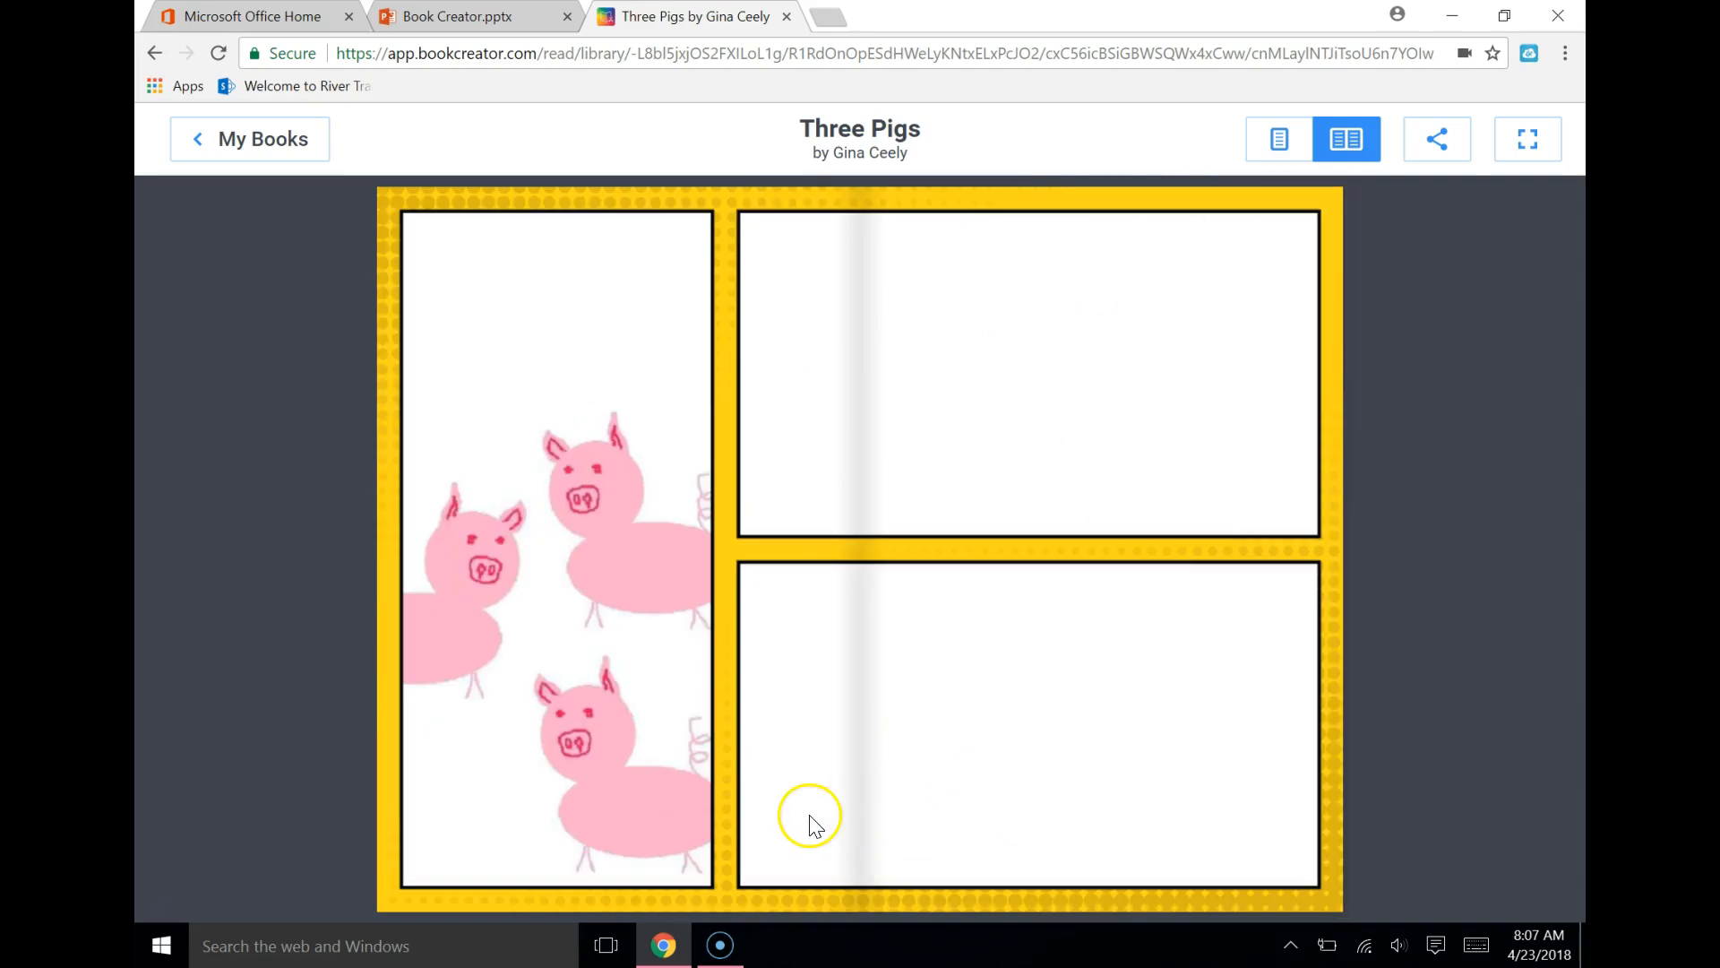
left_click_drag(453, 738, 697, 771)
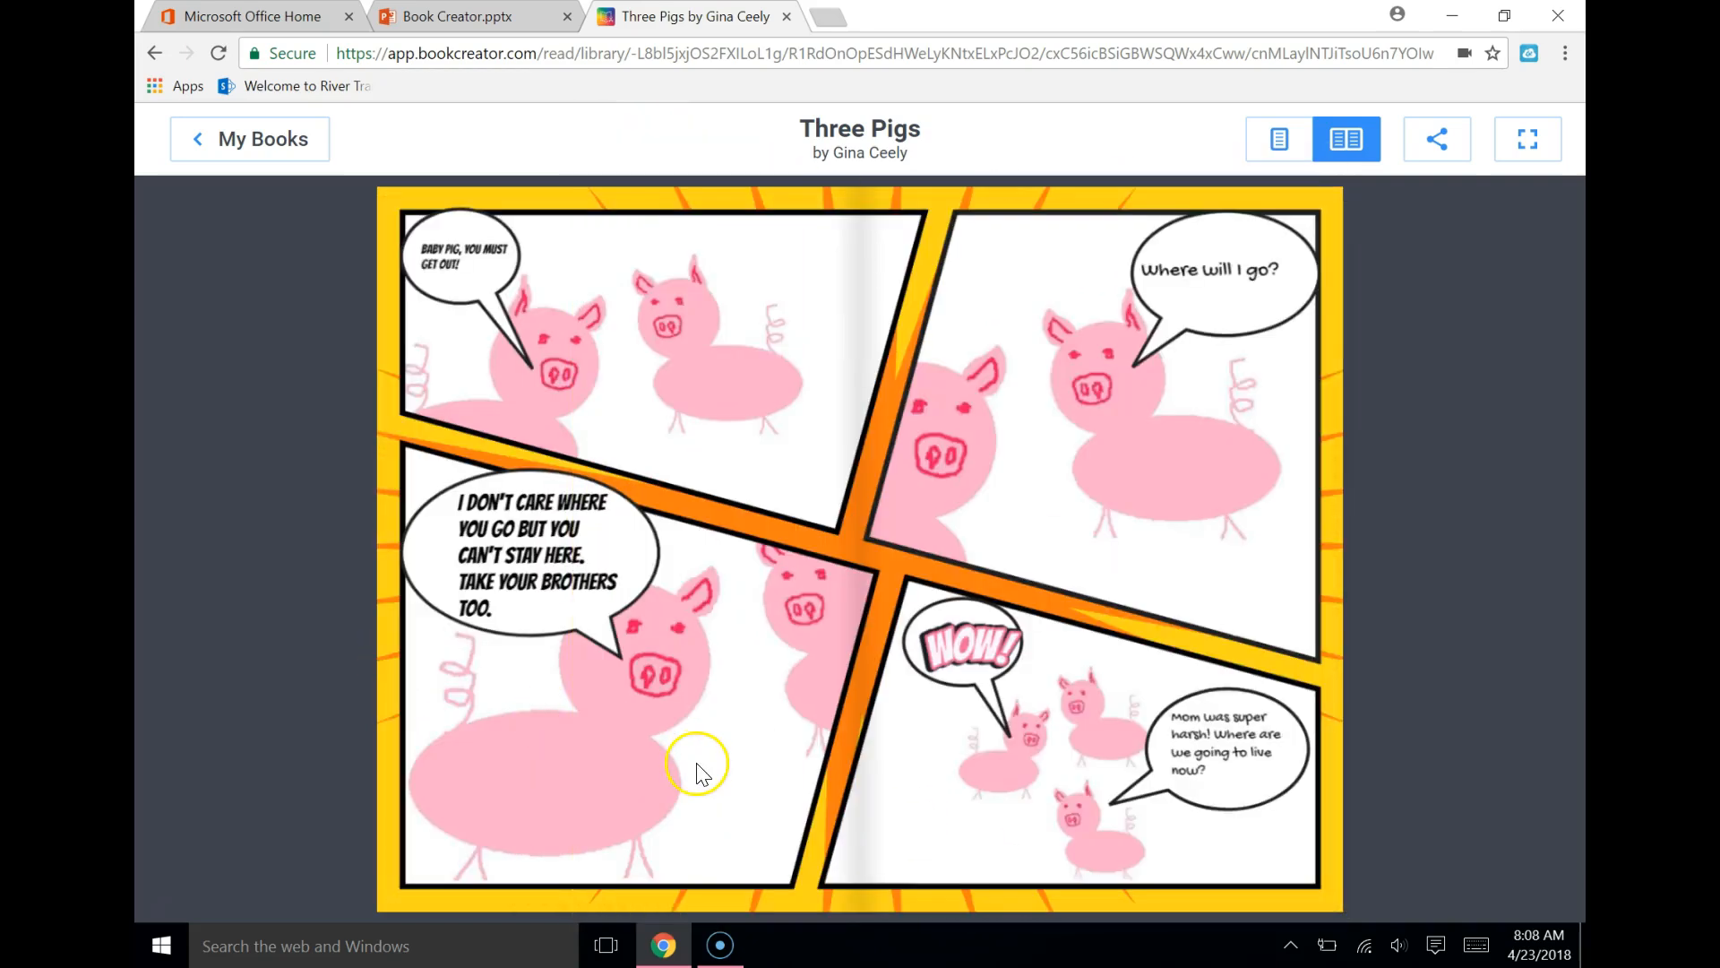
left_click_drag(480, 719, 555, 733)
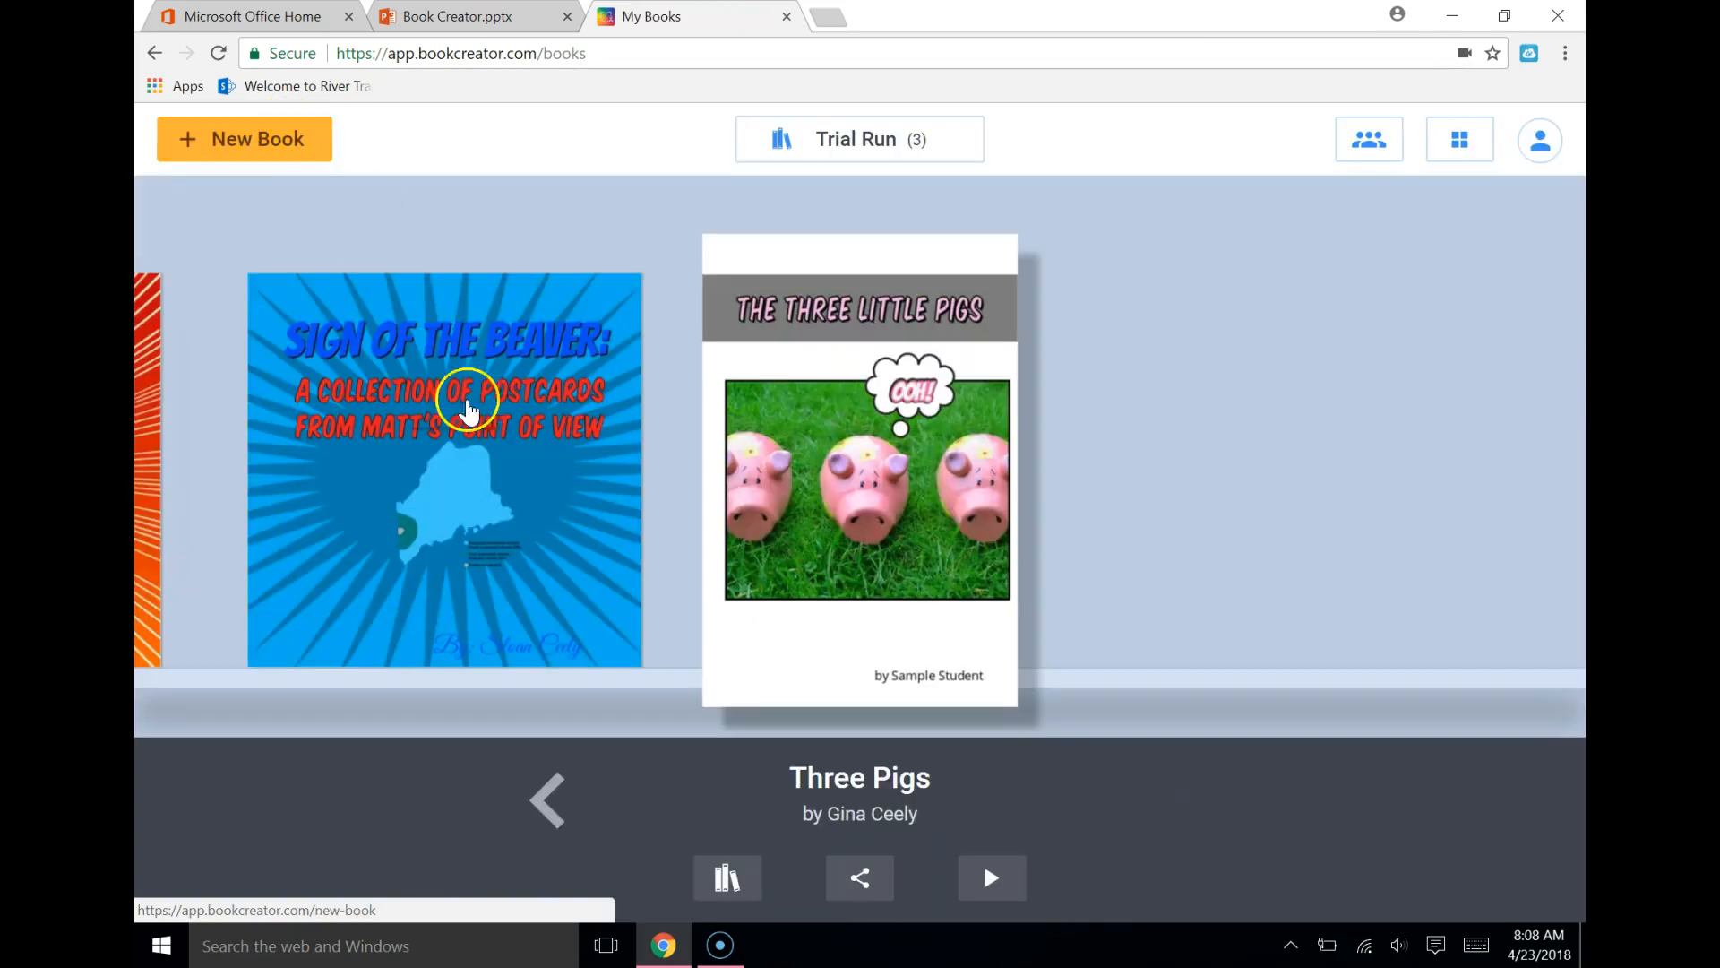
Reopen the red-orange "The Three Little Pigs" book for editing and cut the panel with the pigs drawing from page 2
left_click(549, 810)
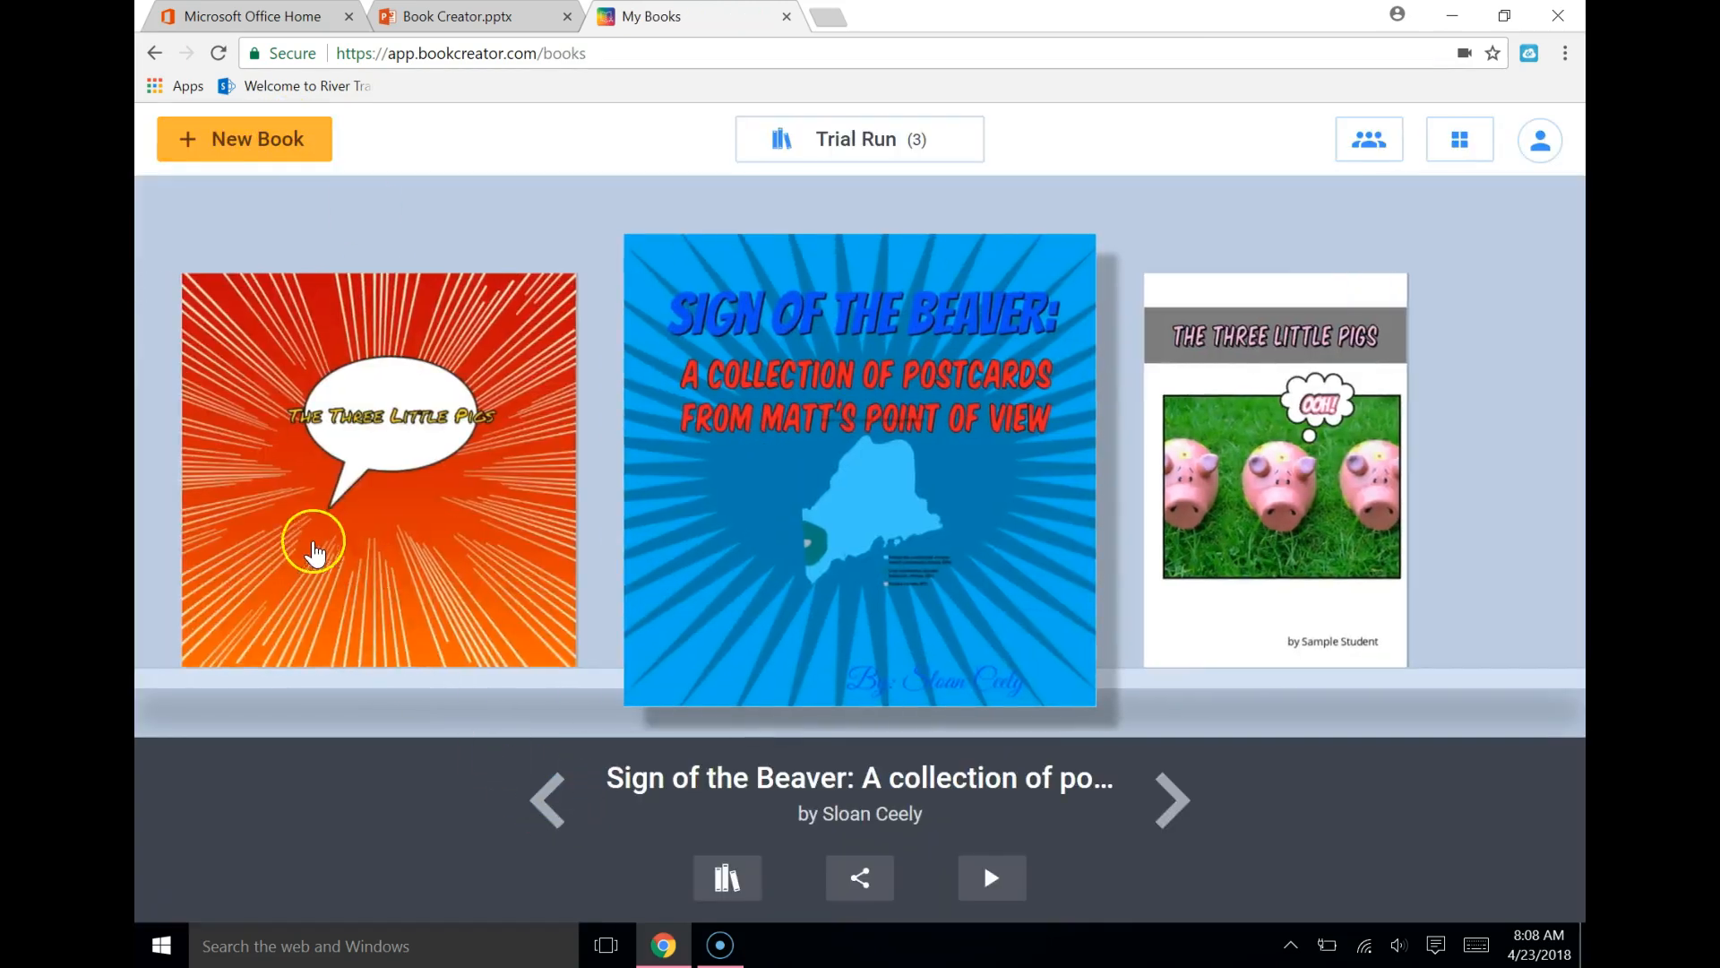
left_click(400, 600)
left_click(896, 616)
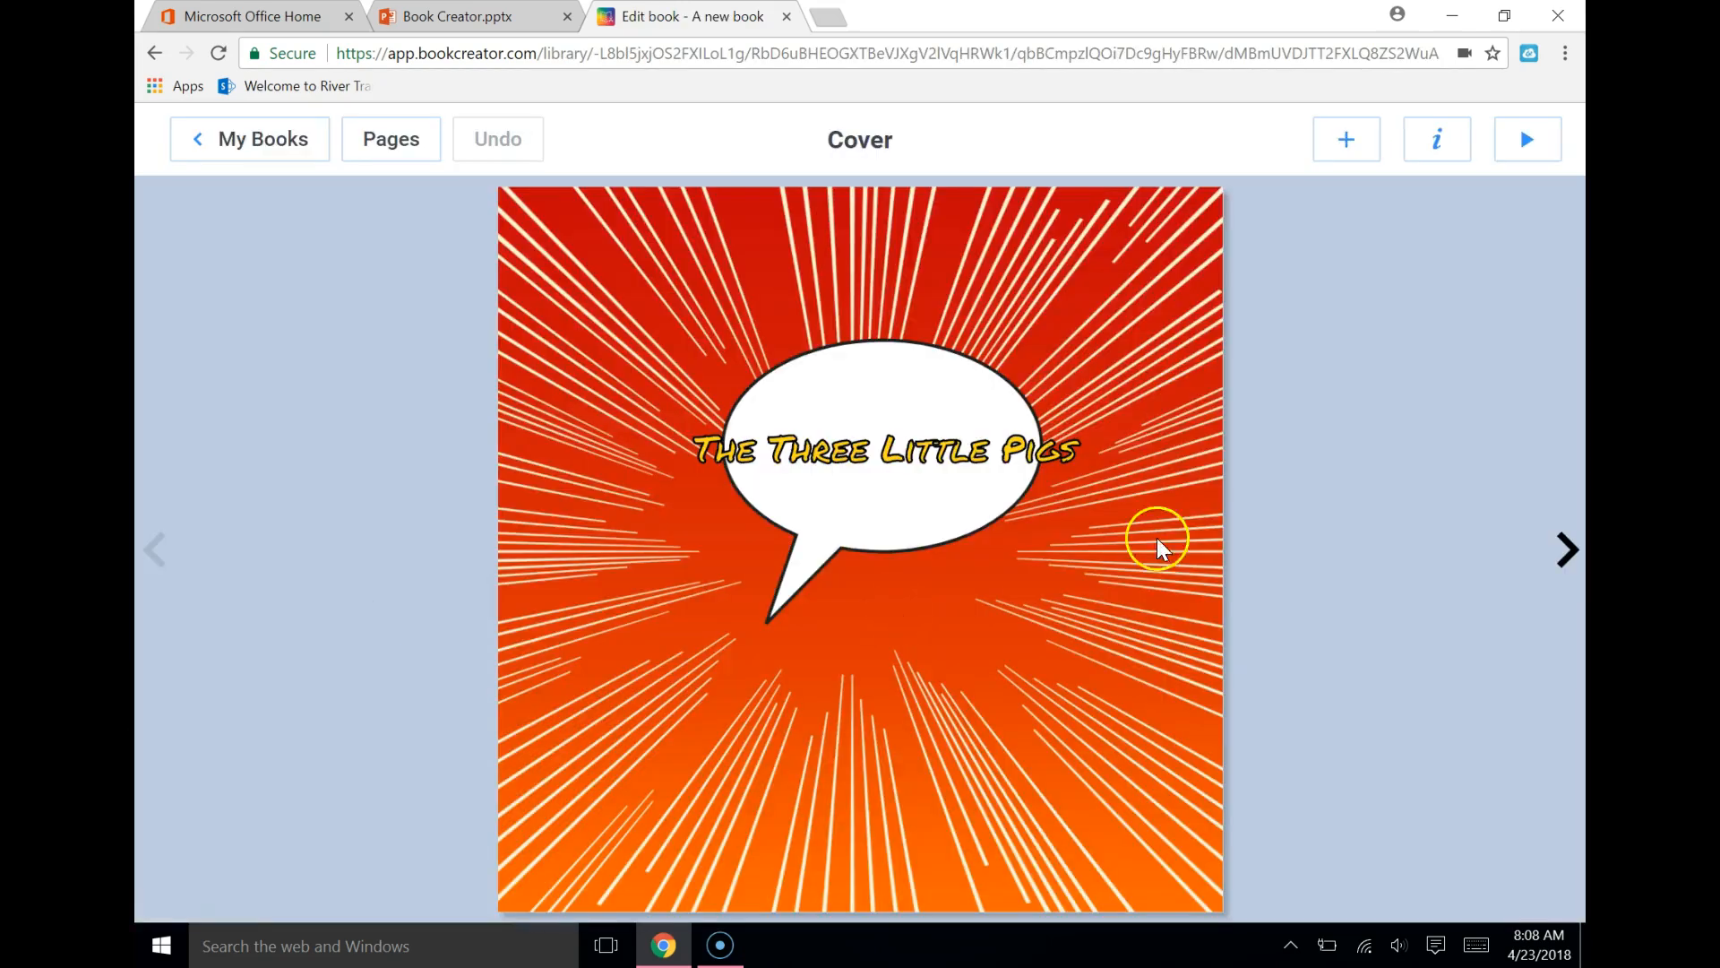
left_click(1564, 549)
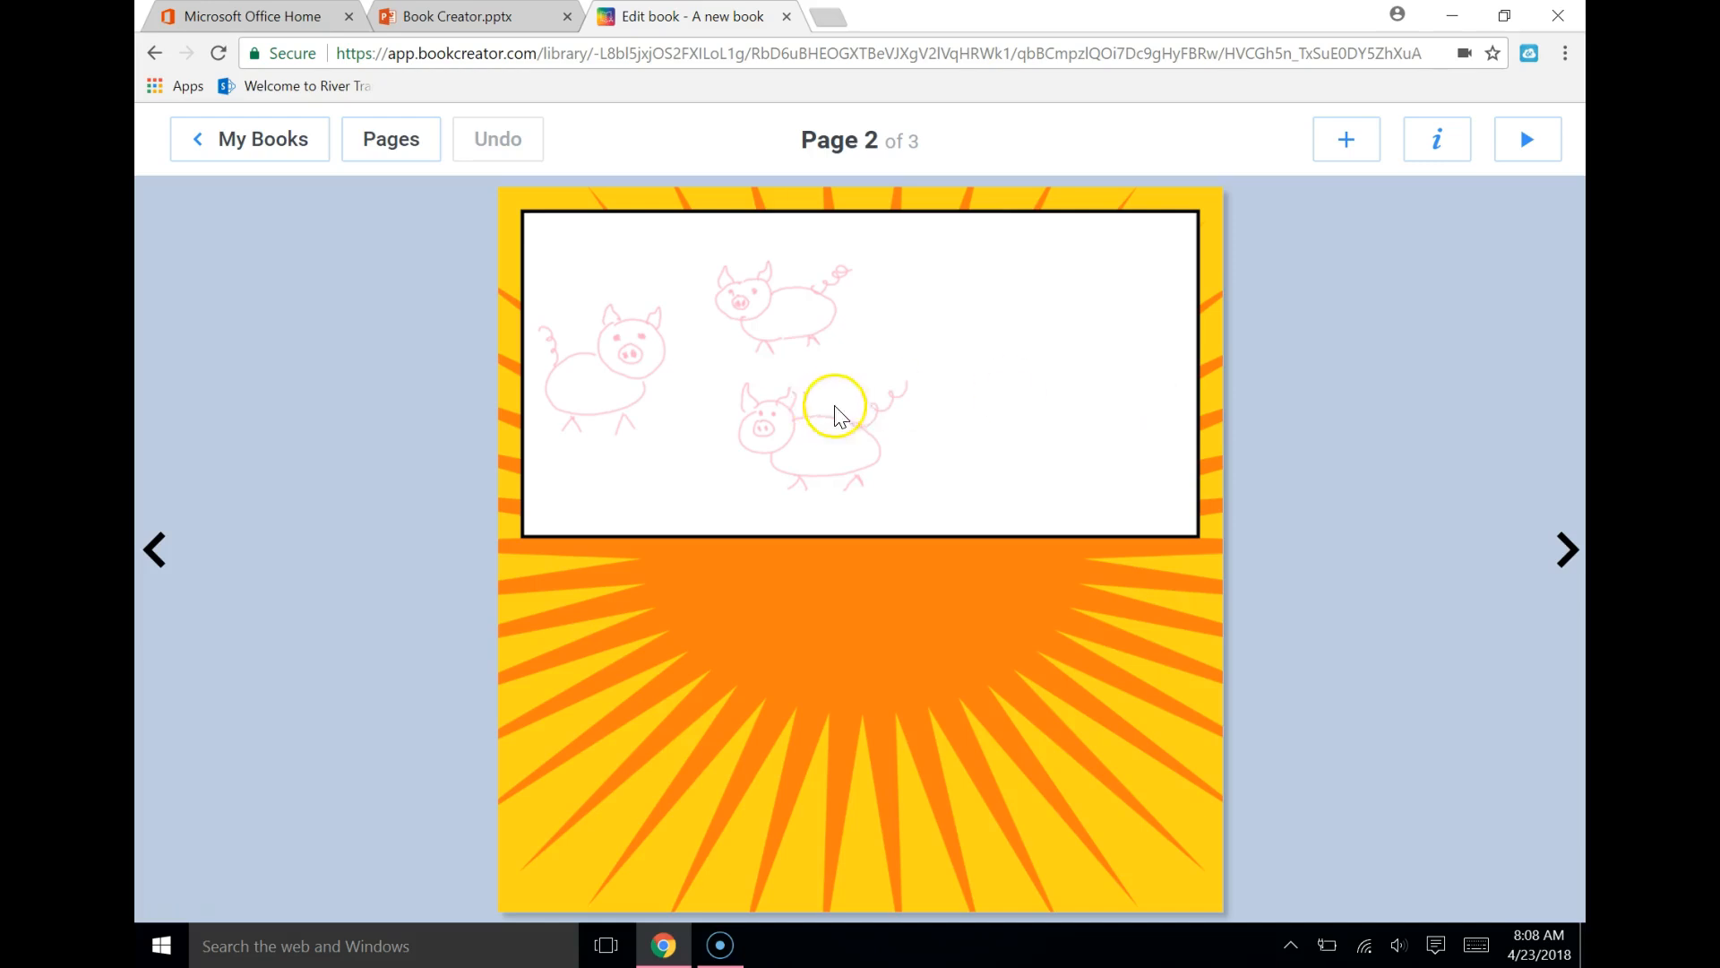
left_click(802, 380)
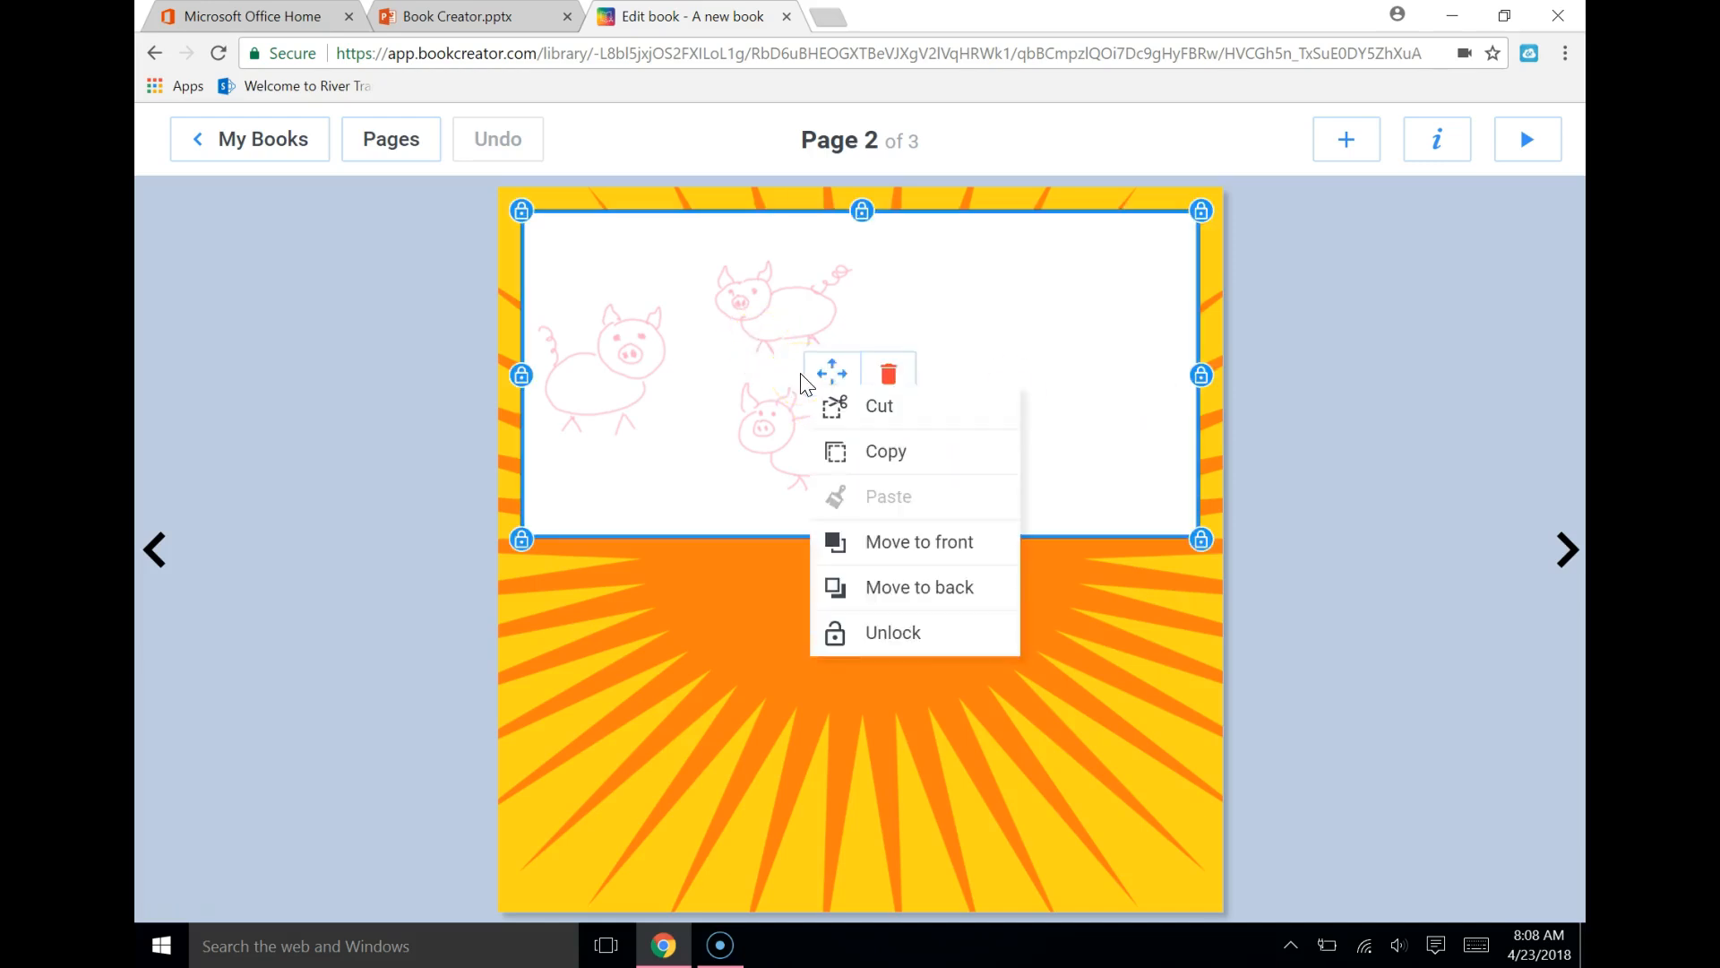
left_click(881, 410)
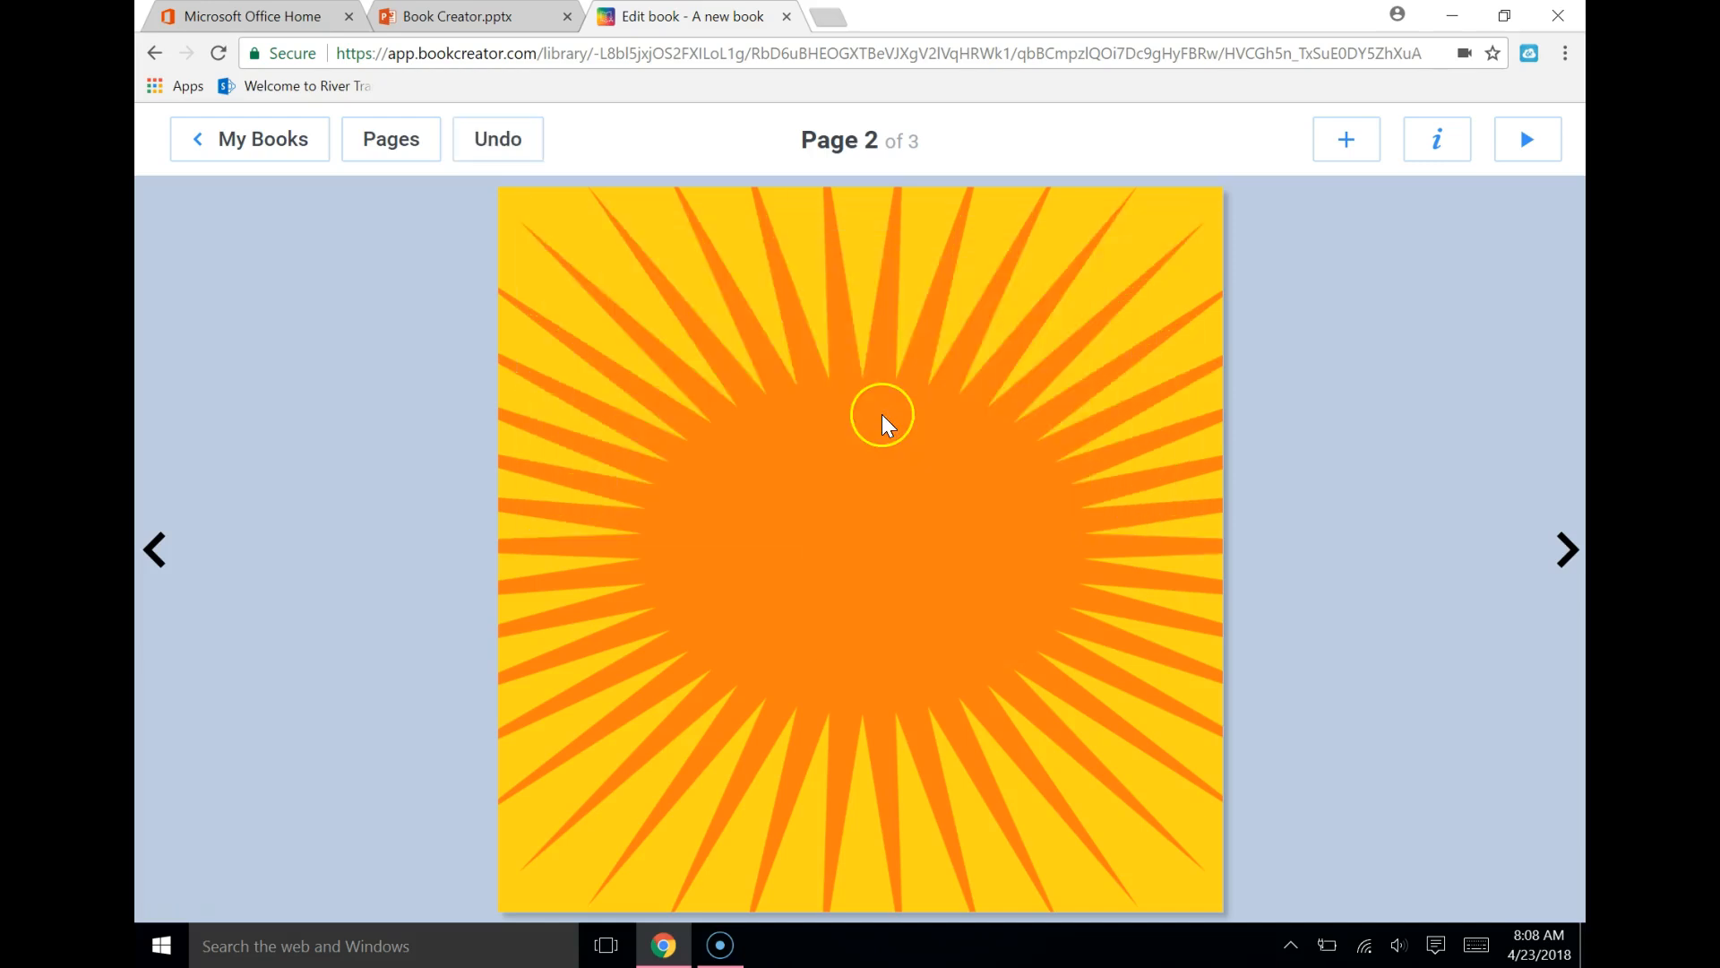
Add the comic layout of two stacked horizontal panels to page 2 and cut the lower panel
left_click(1349, 139)
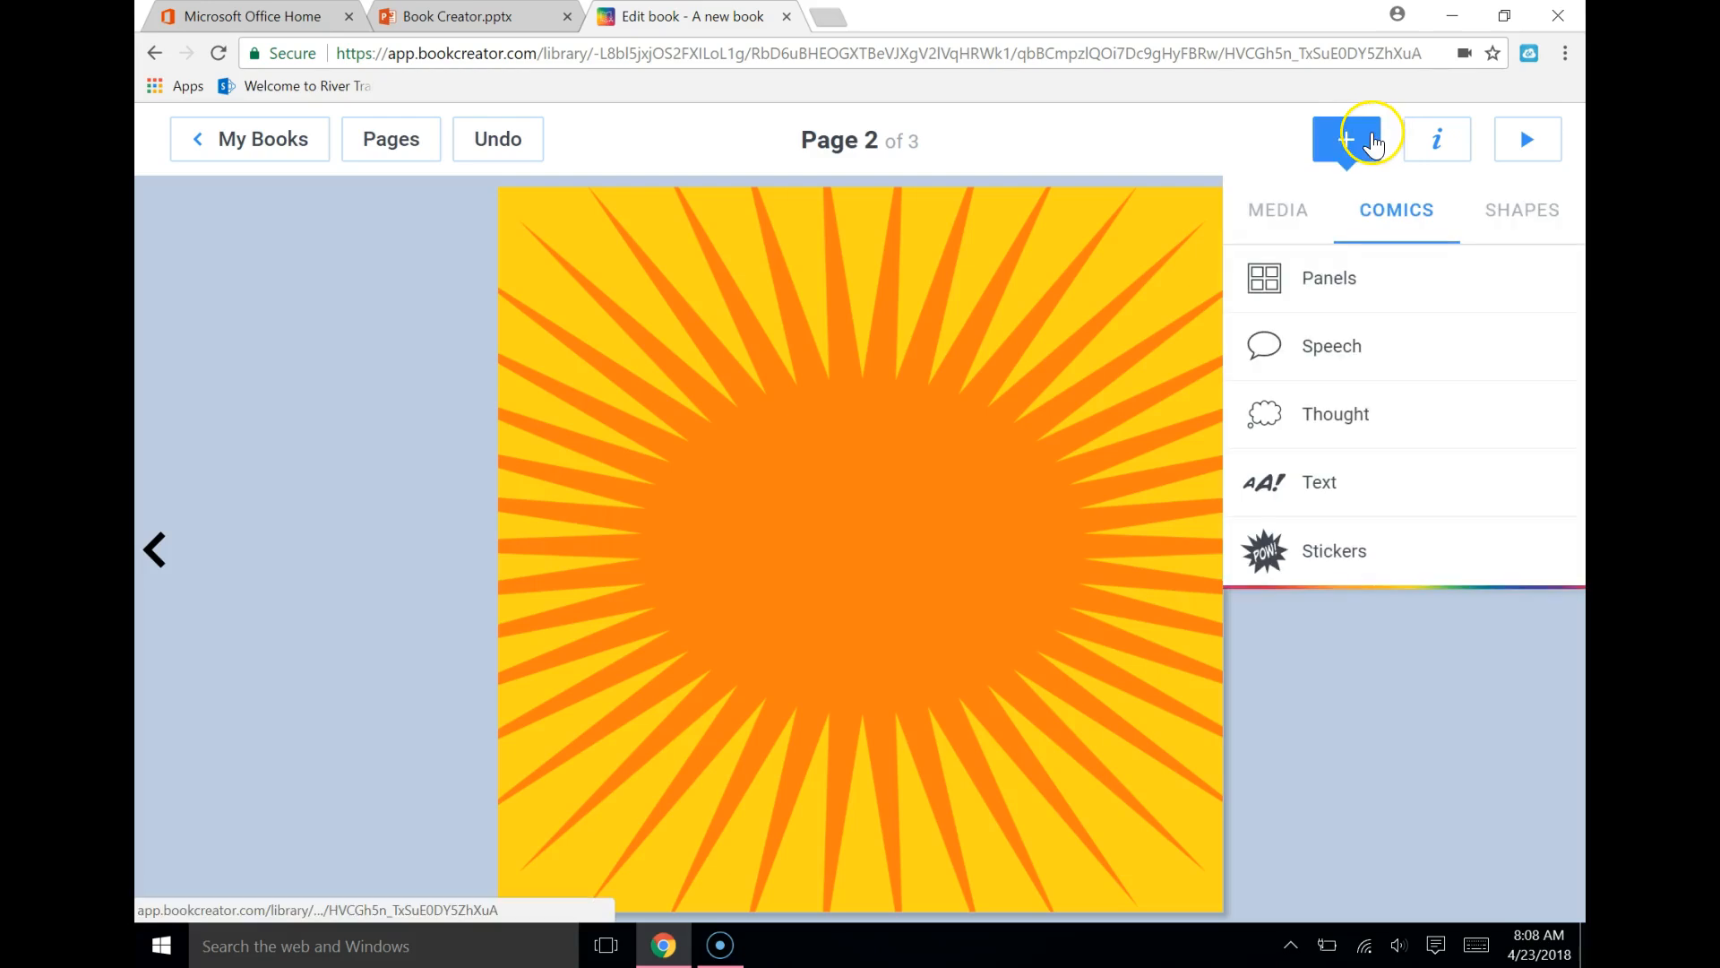
left_click(1326, 278)
left_click(1406, 337)
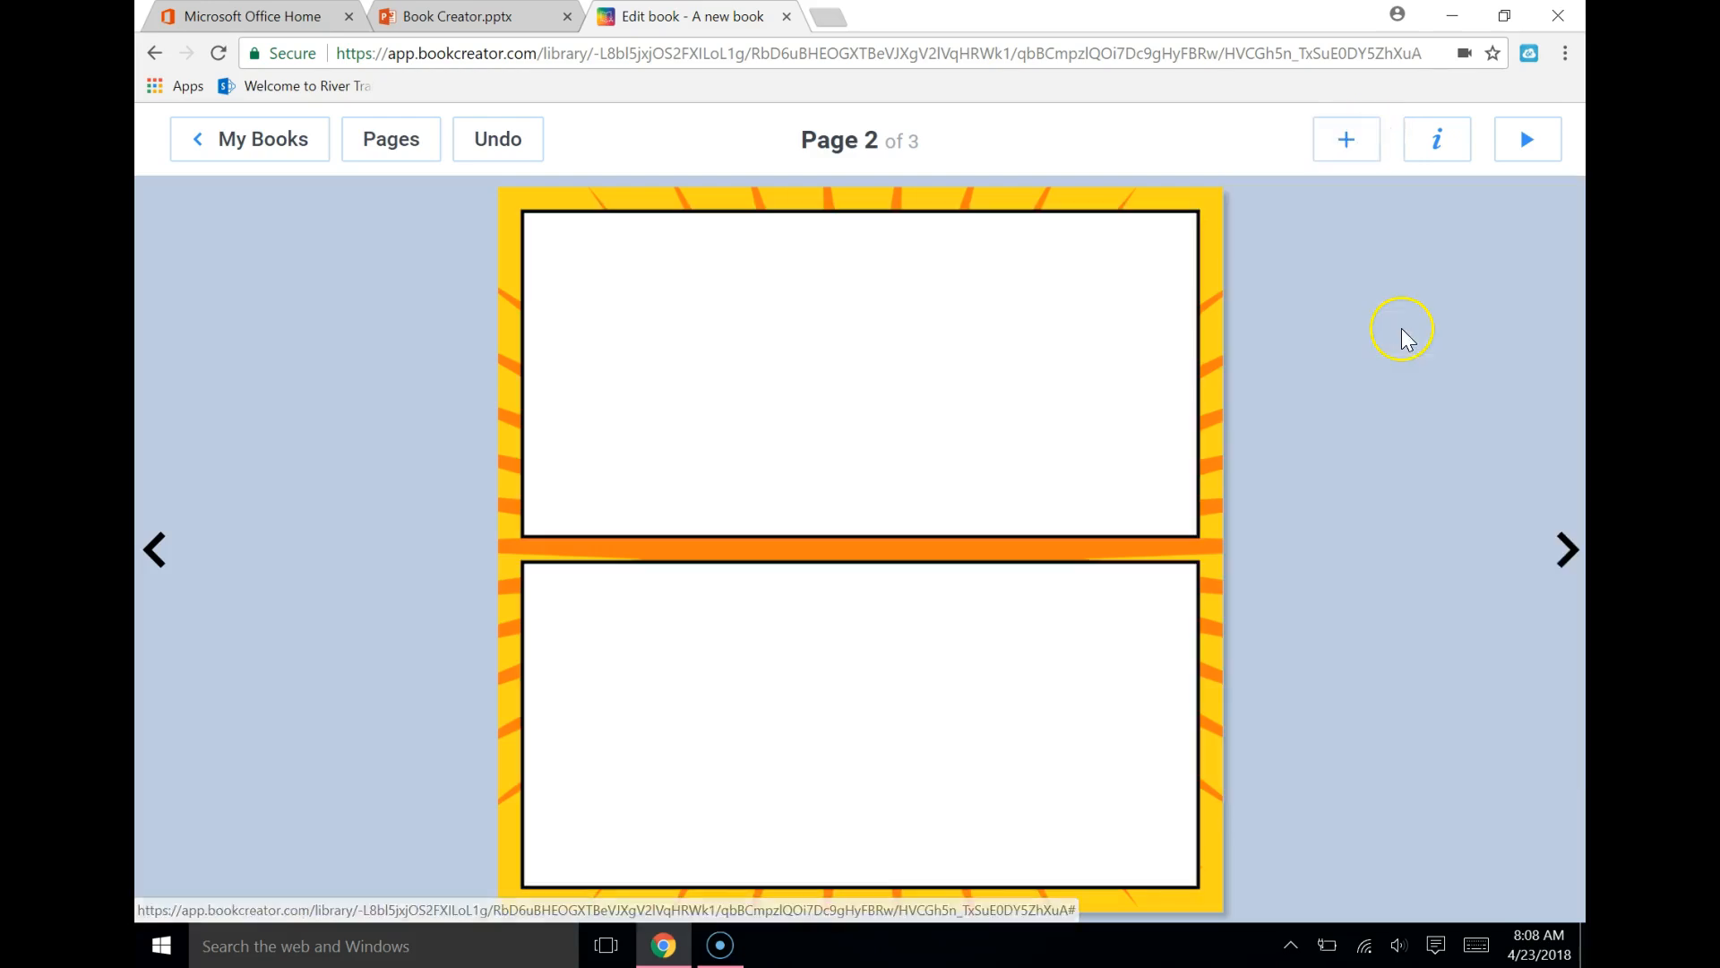
left_click(1023, 719)
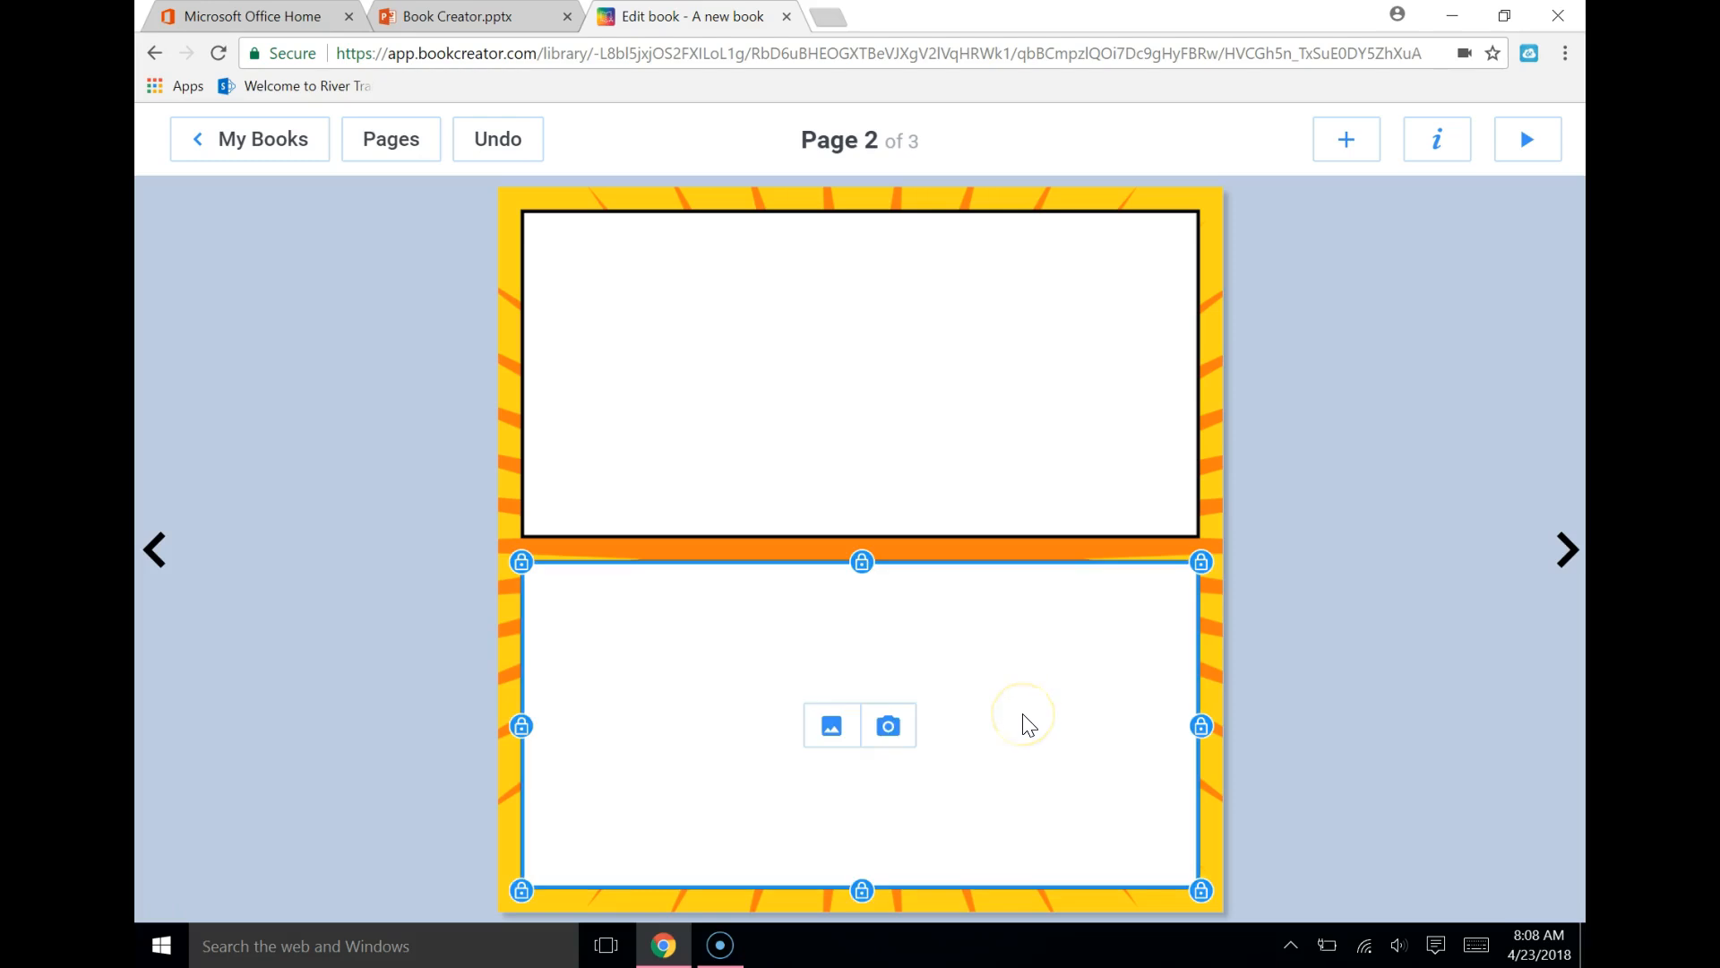
right_click(887, 605)
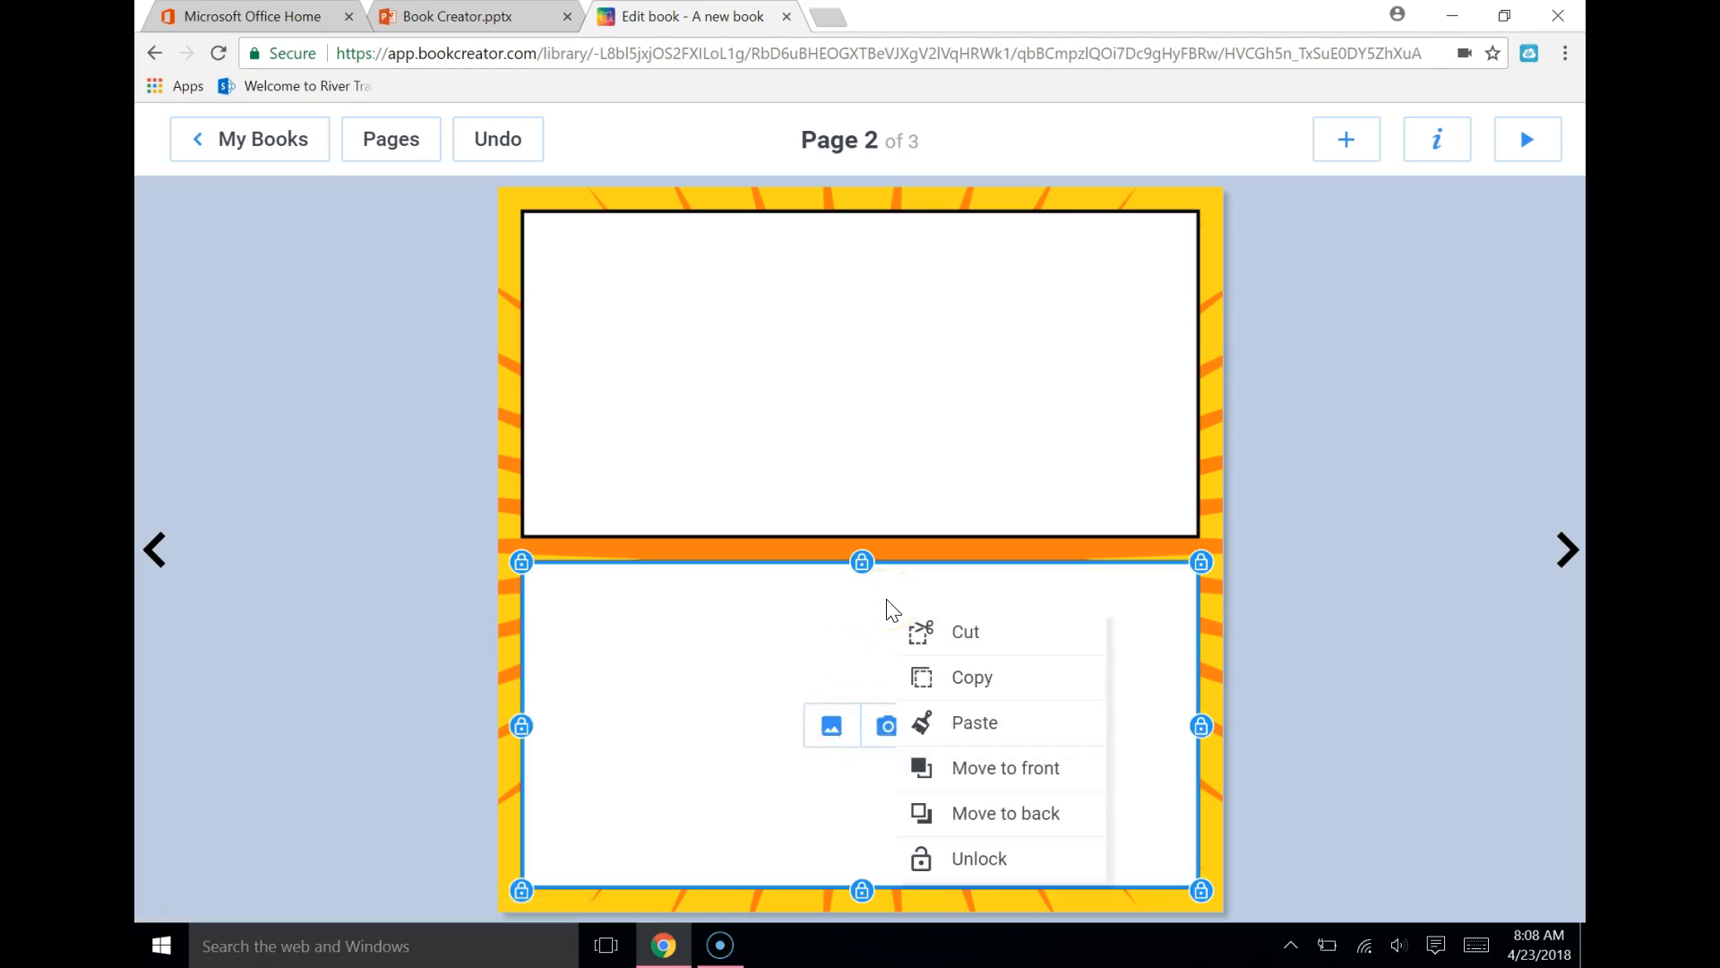
left_click(979, 647)
Examine the upper panel's image import options and the "Be sure not to plagiarize..." slide in PowerPoint Online, leaving the import cancelled
left_click(795, 352)
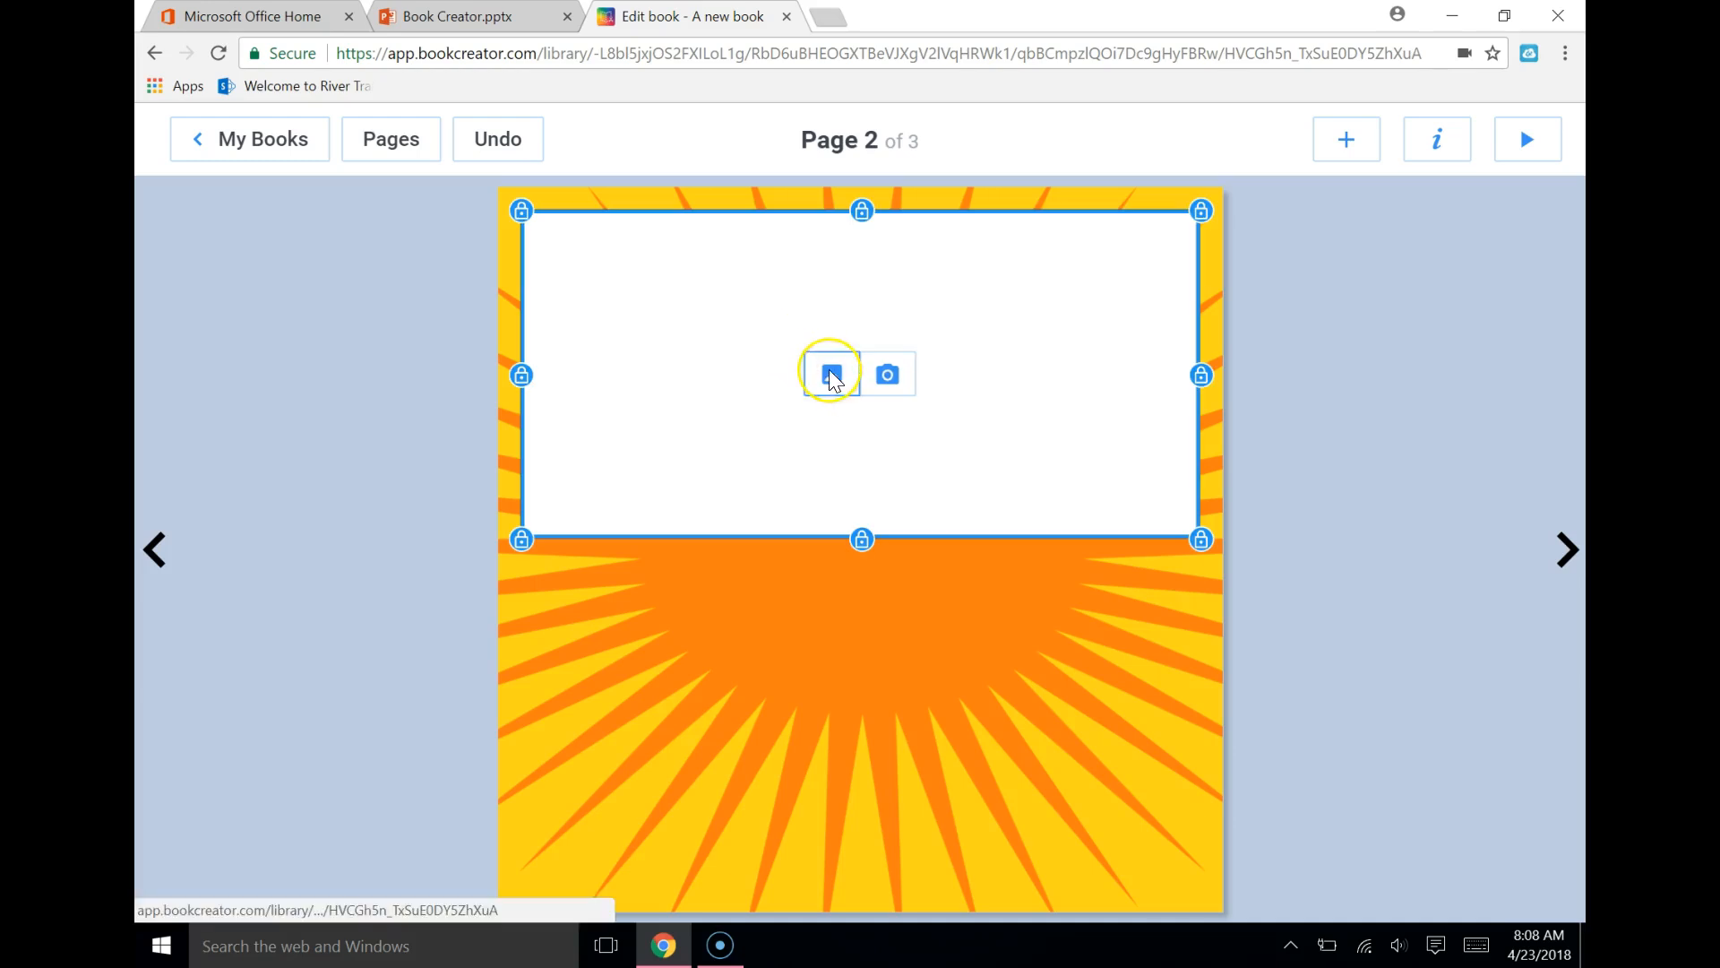
left_click(831, 374)
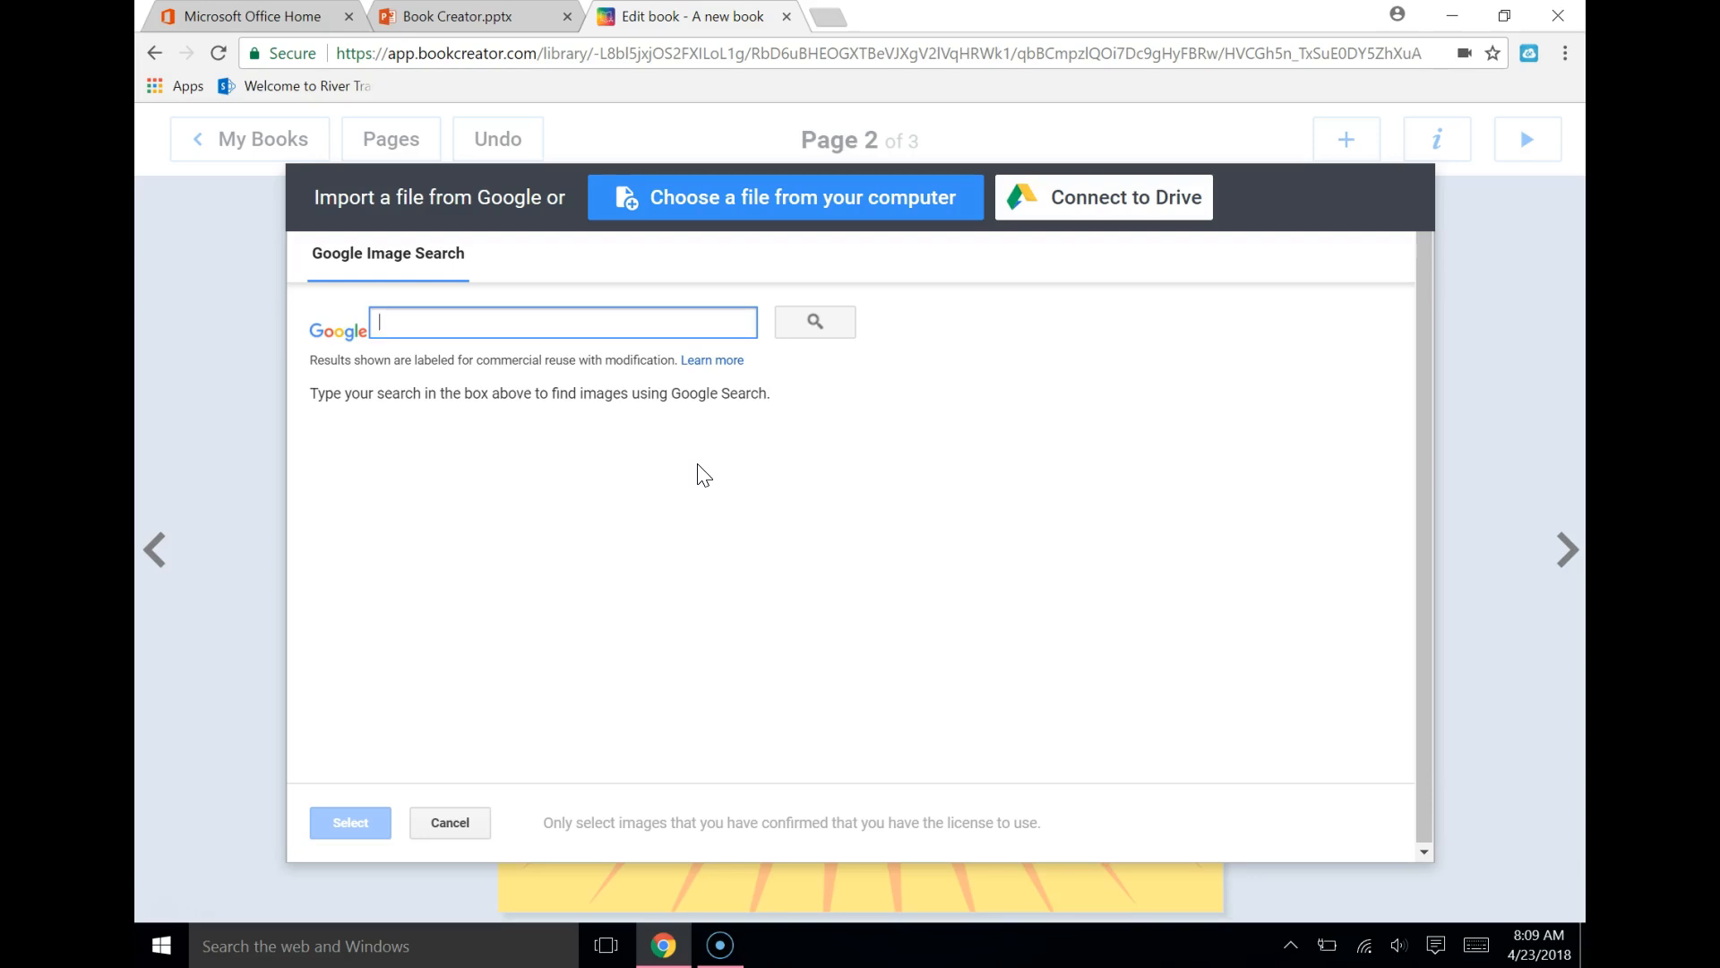
left_click(609, 240)
left_click(457, 16)
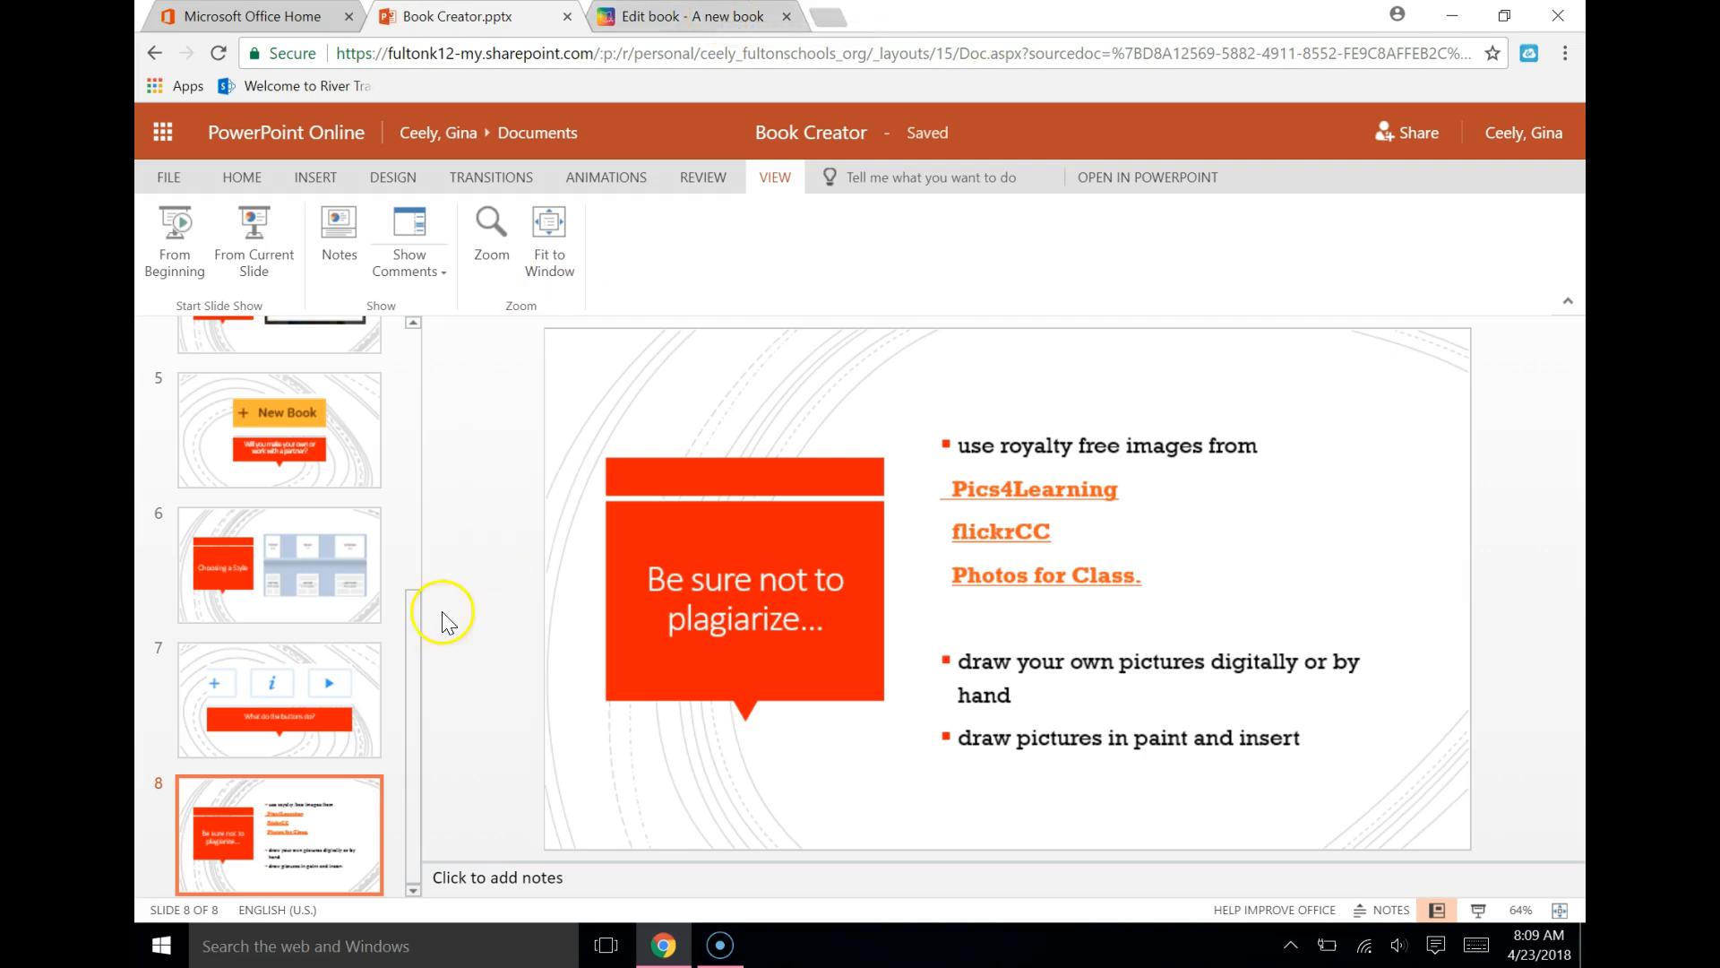
left_click(730, 20)
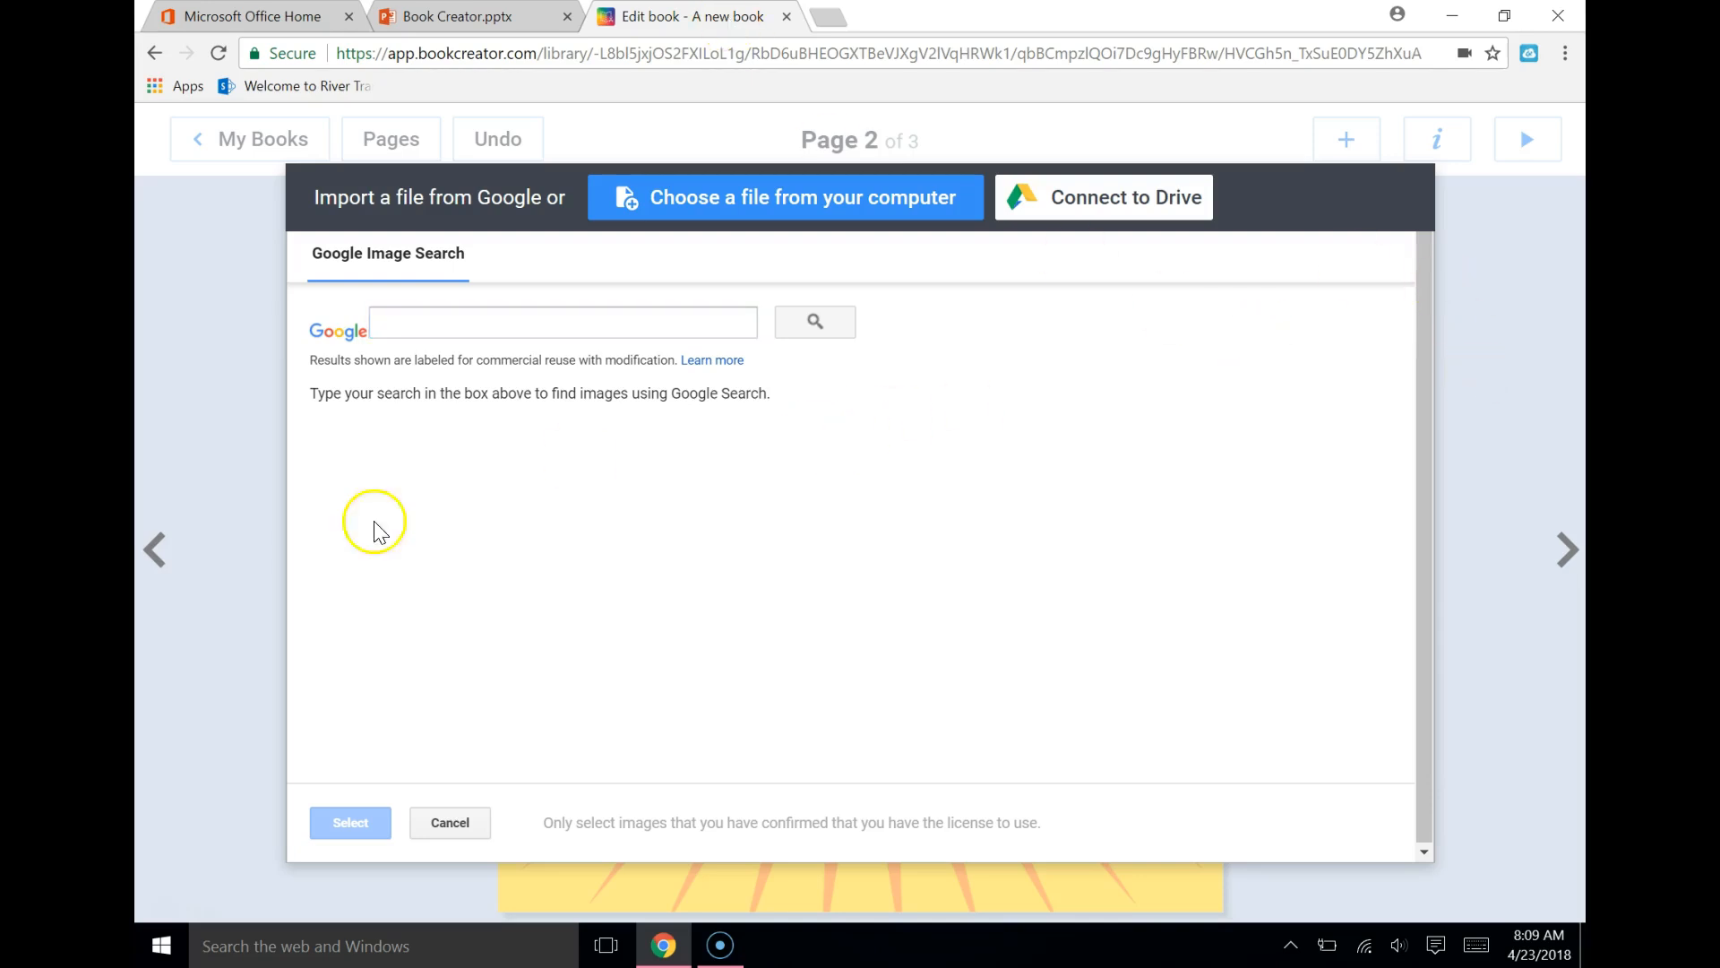
left_click(457, 823)
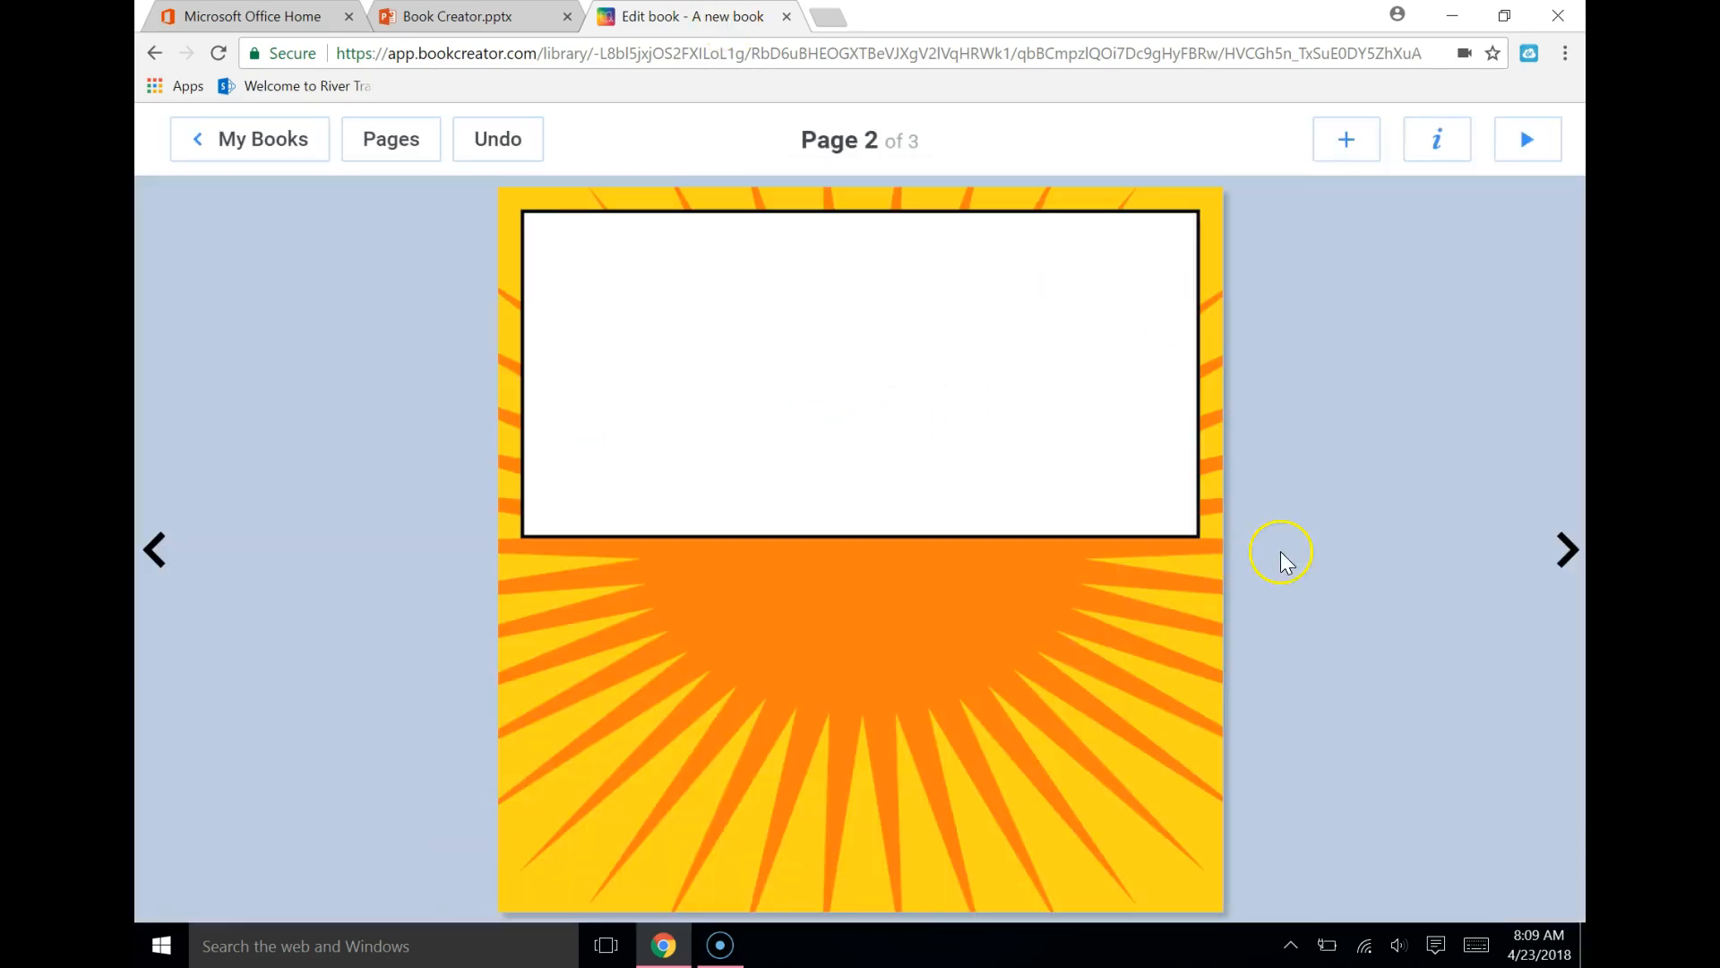
Add the pink "WOW!" comic sticker to page 2 and place it across the panel's lower edge
left_click(1344, 139)
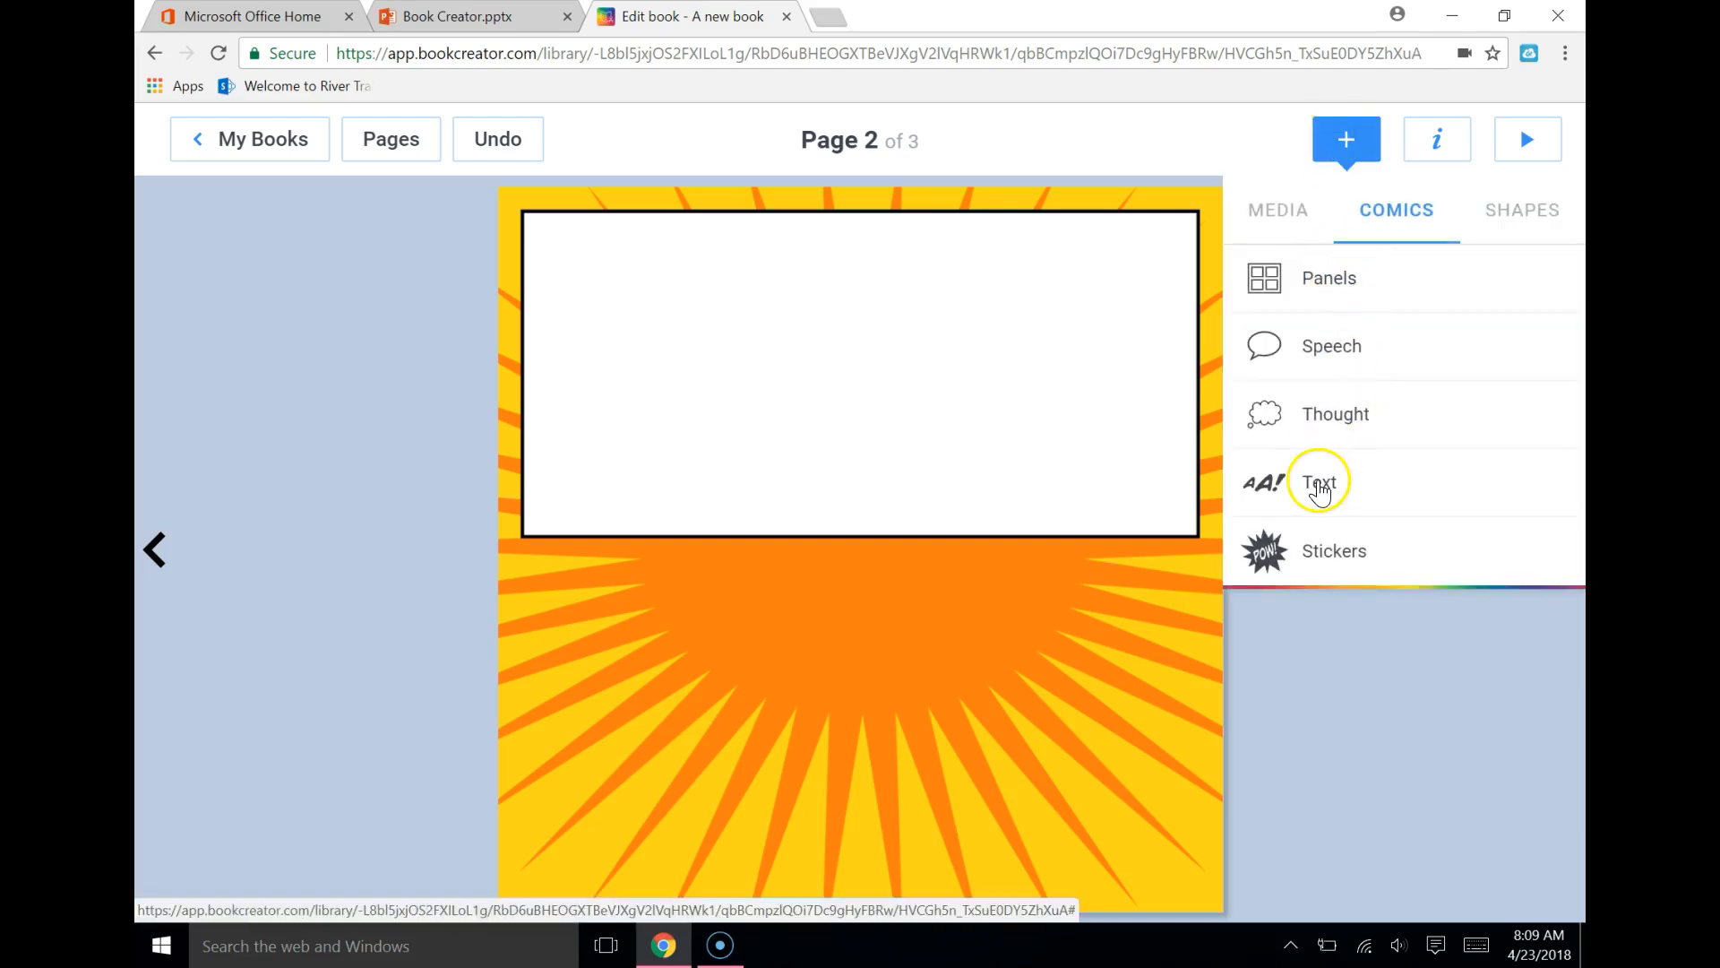
left_click(1338, 552)
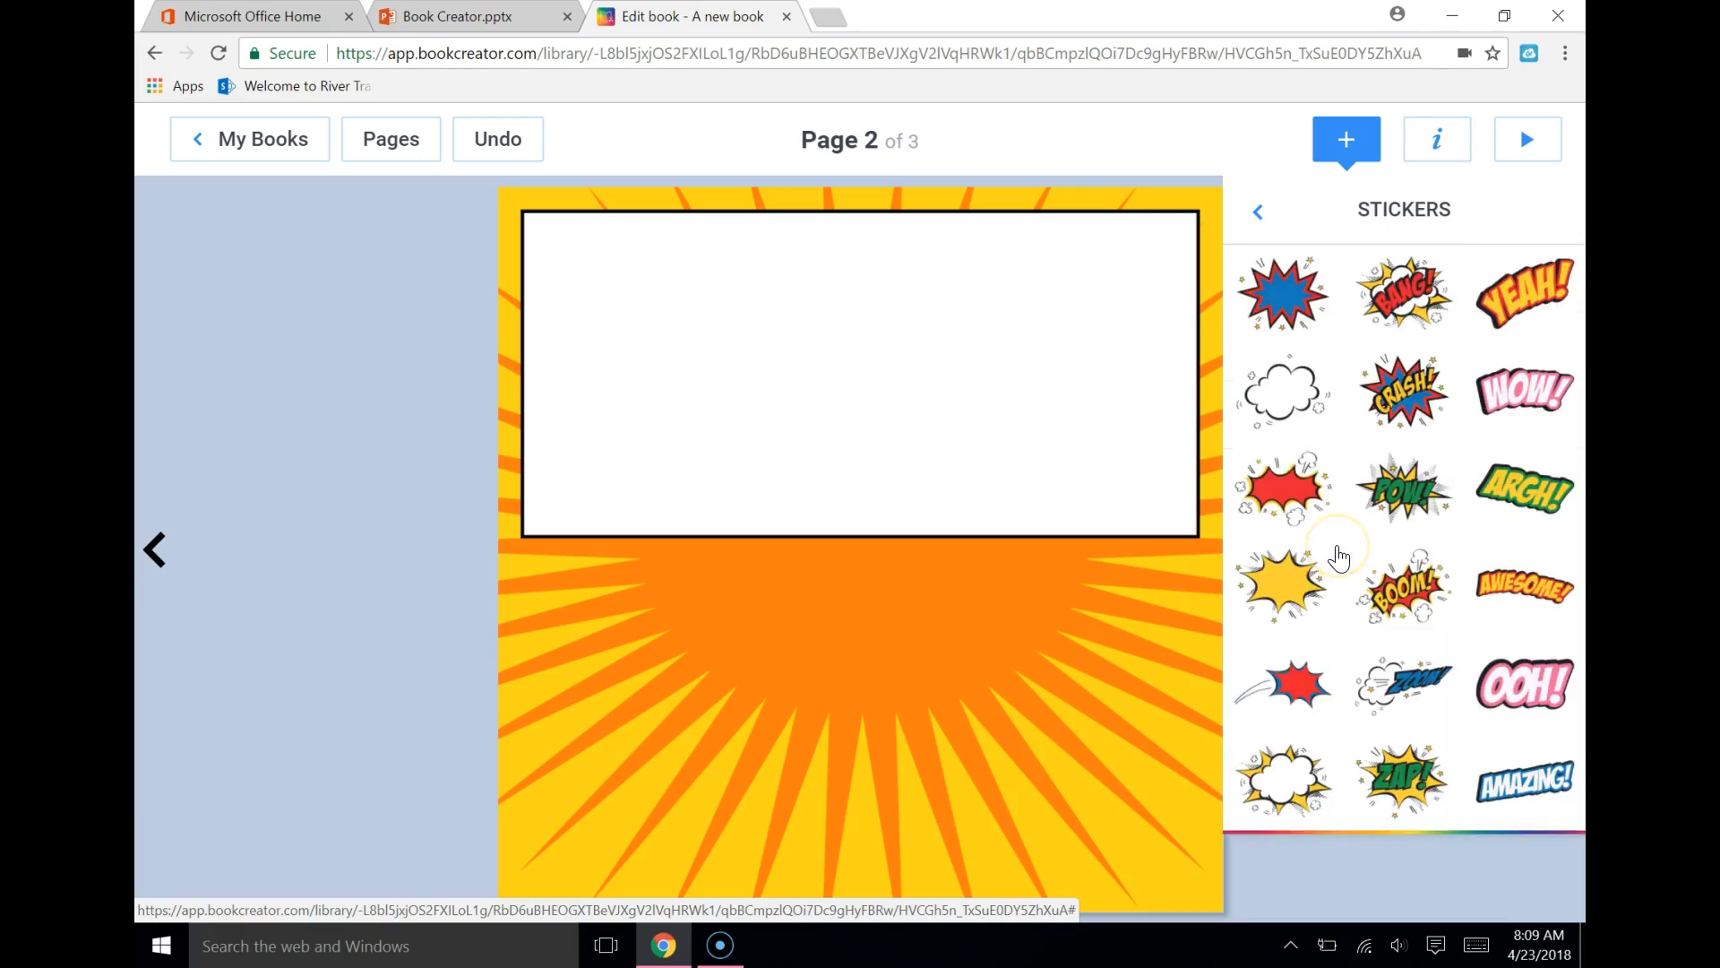
left_click(1516, 387)
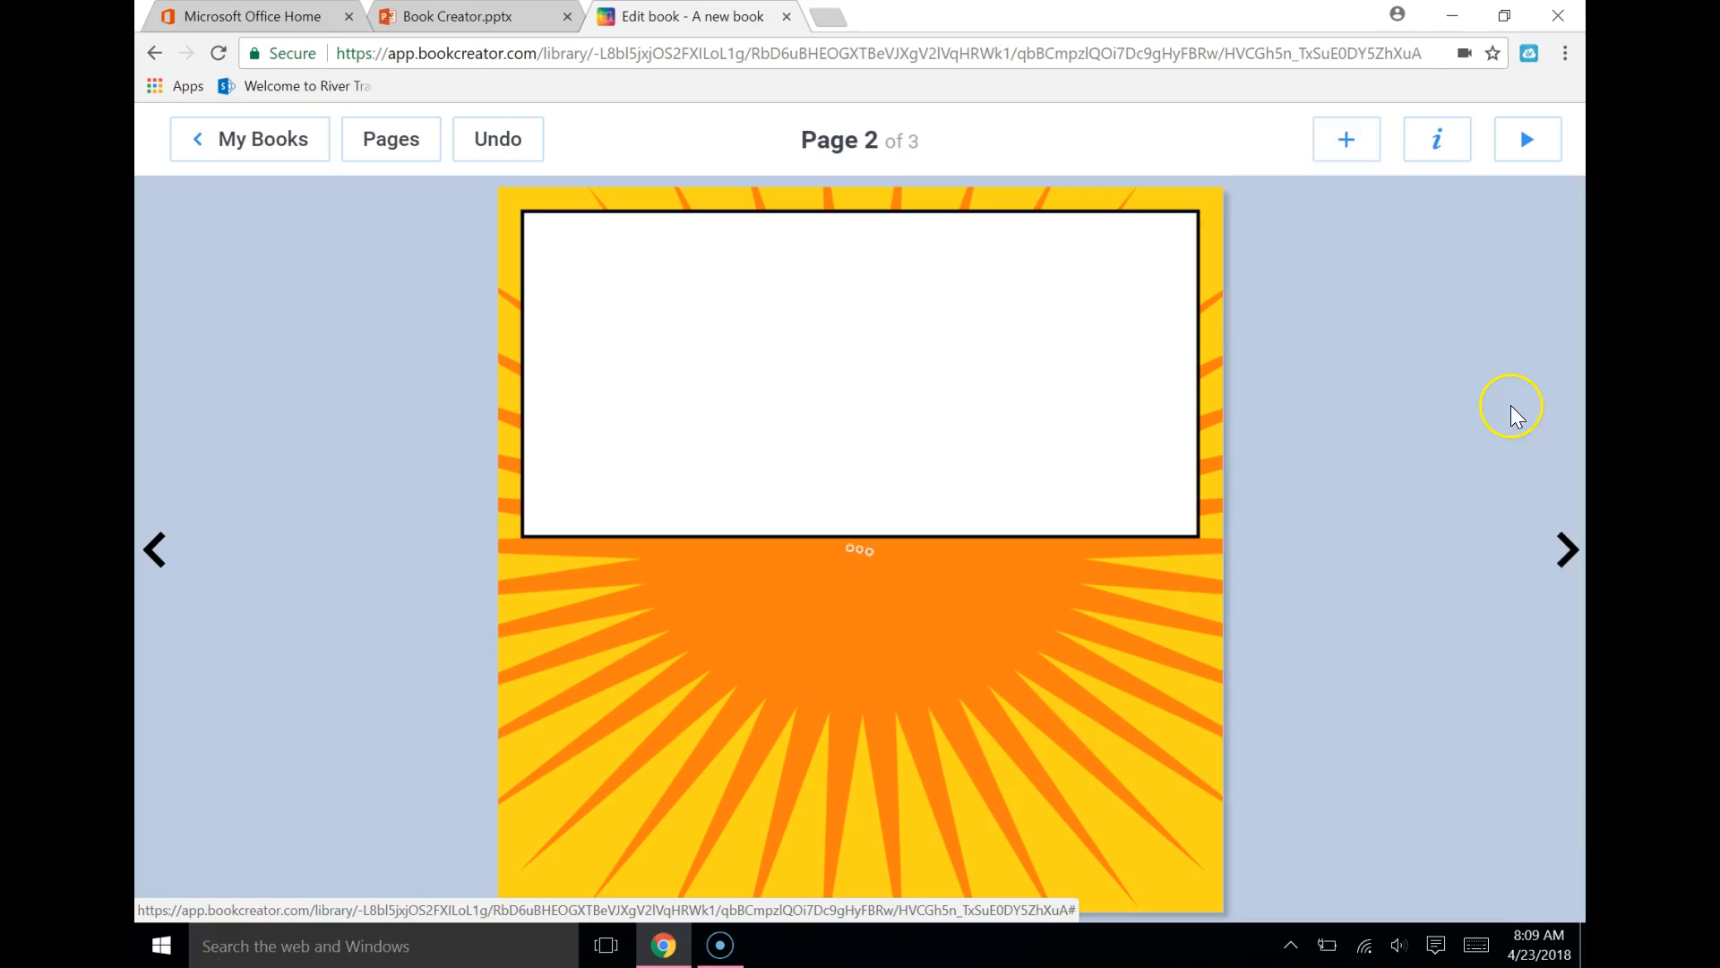
left_click_drag(870, 561, 795, 534)
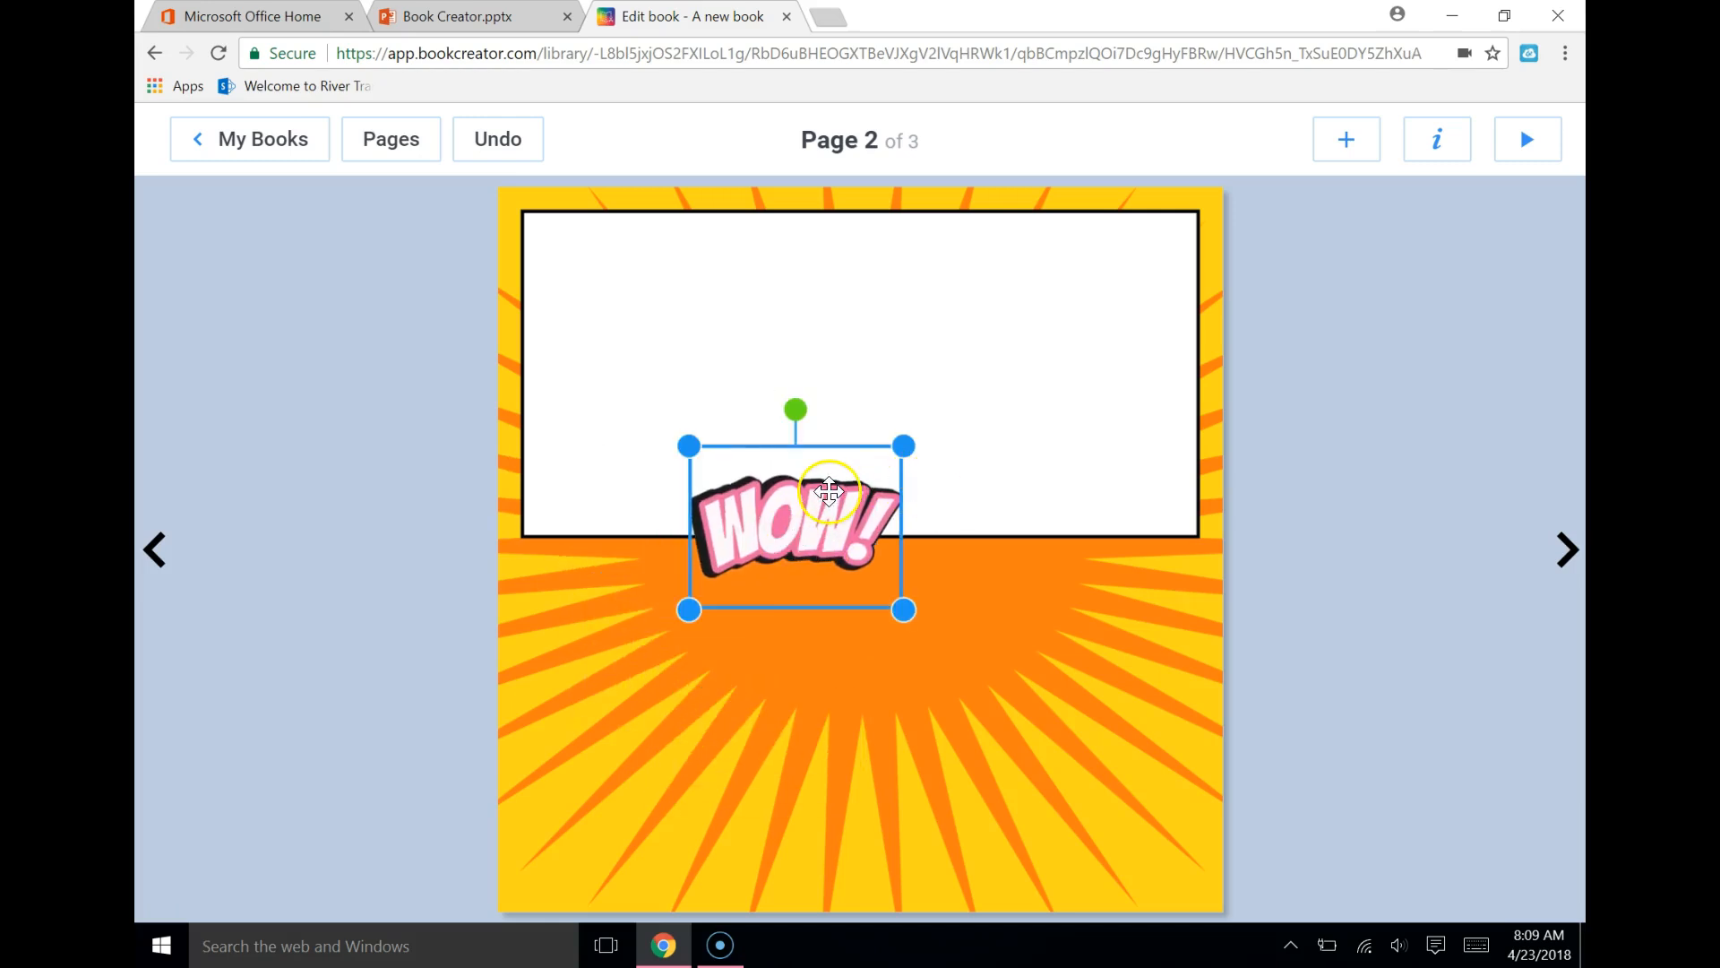
left_click(1353, 139)
left_click(1282, 212)
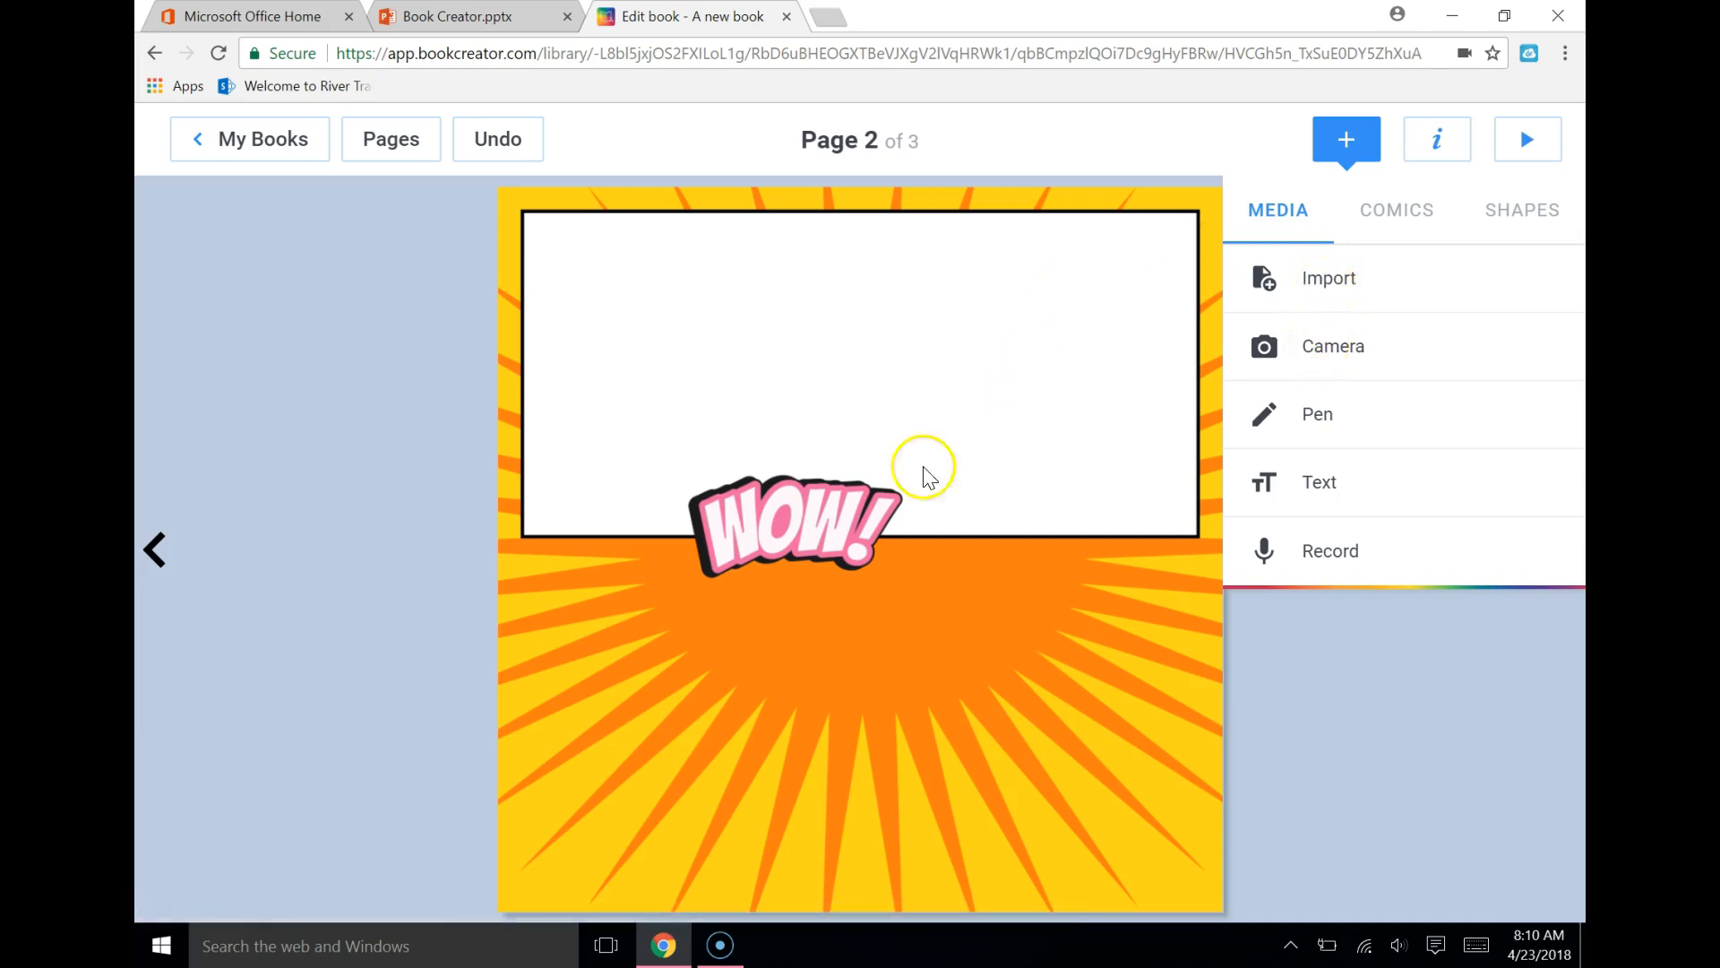
Move the "WOW!" sticker into the upper-left area of the comic panel and enlarge it slightly
left_click_drag(824, 498, 698, 276)
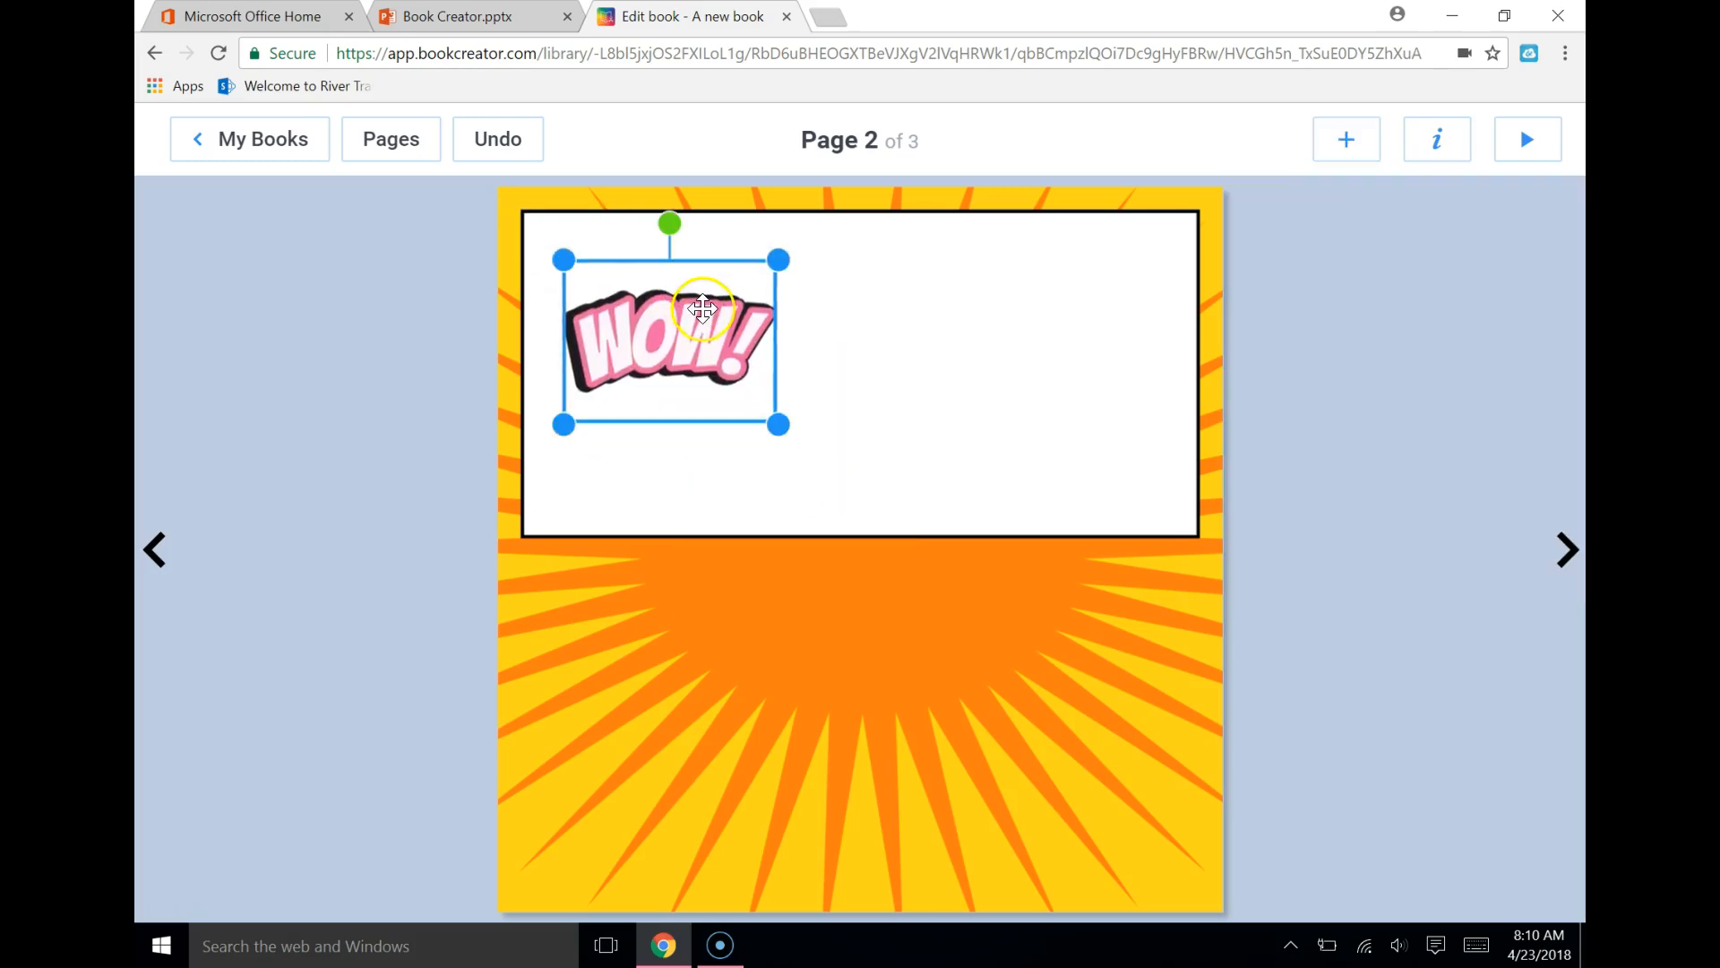
left_click_drag(776, 421, 811, 487)
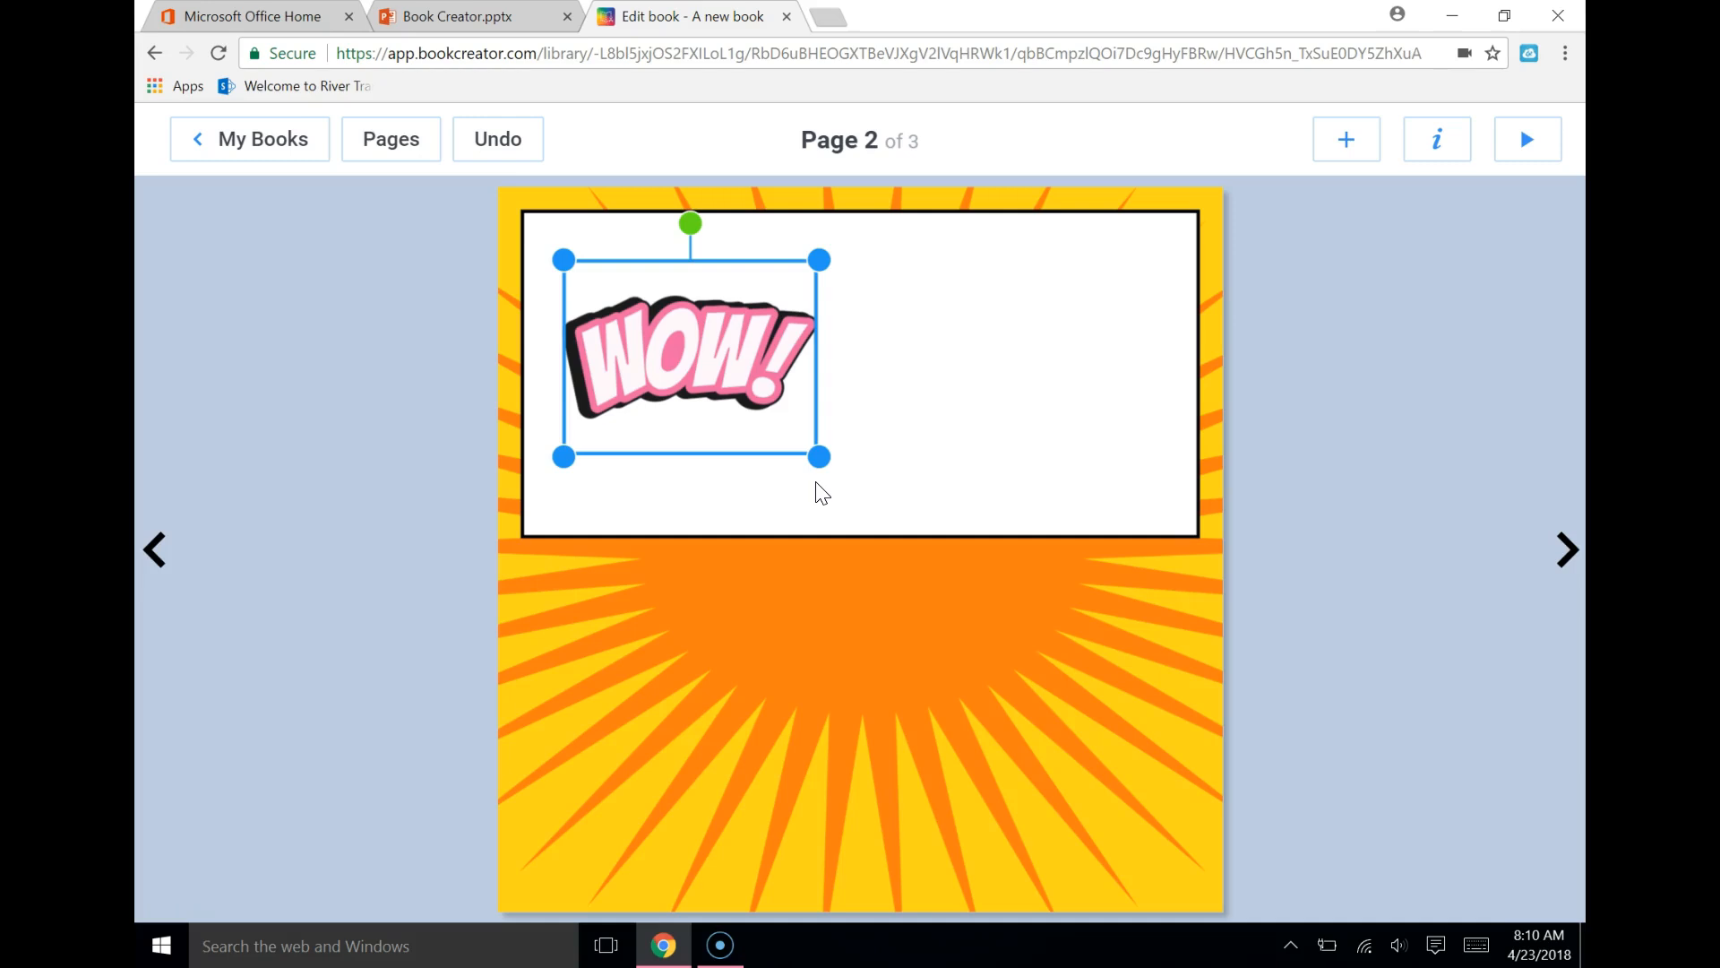